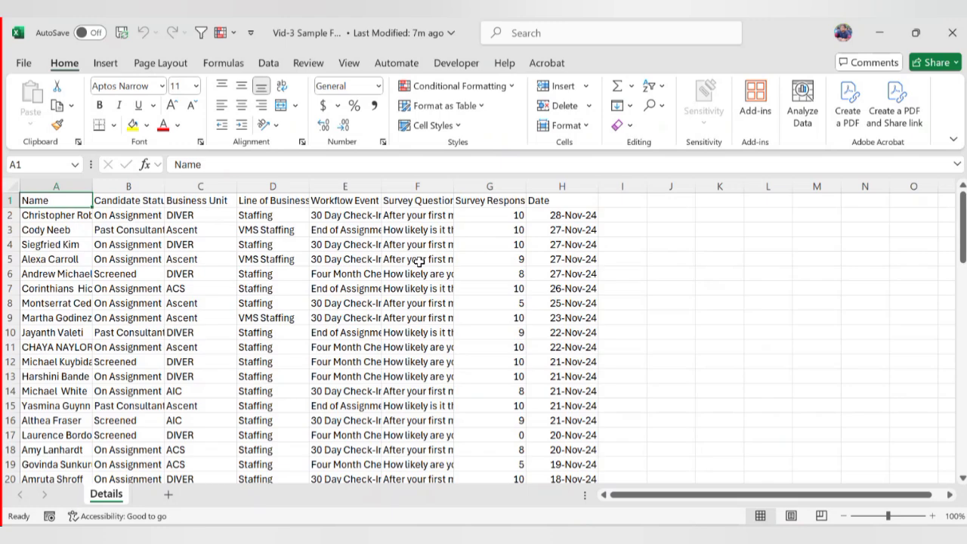
# - Freeze the header row of the survey data on the Details sheet
pyautogui.press('Down')
pyautogui.hotkey('ctrl', 'Down')
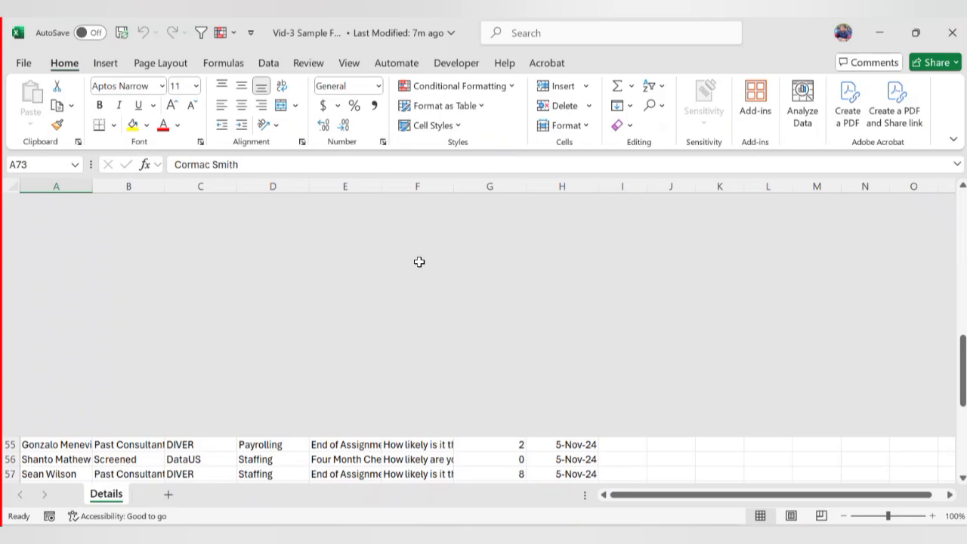
pyautogui.hotkey('ctrl', 'Up')
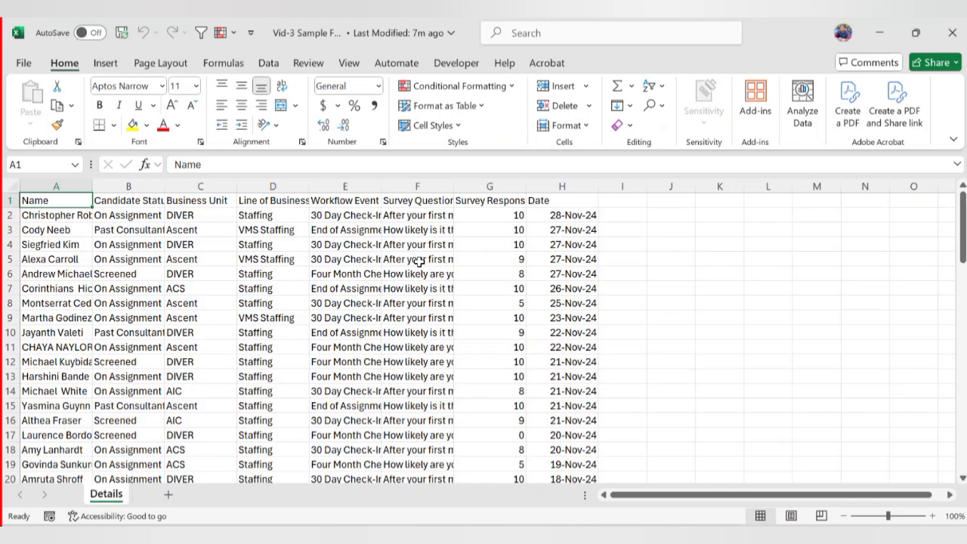
pyautogui.press('Down')
pyautogui.hotkey('alt', 'w')
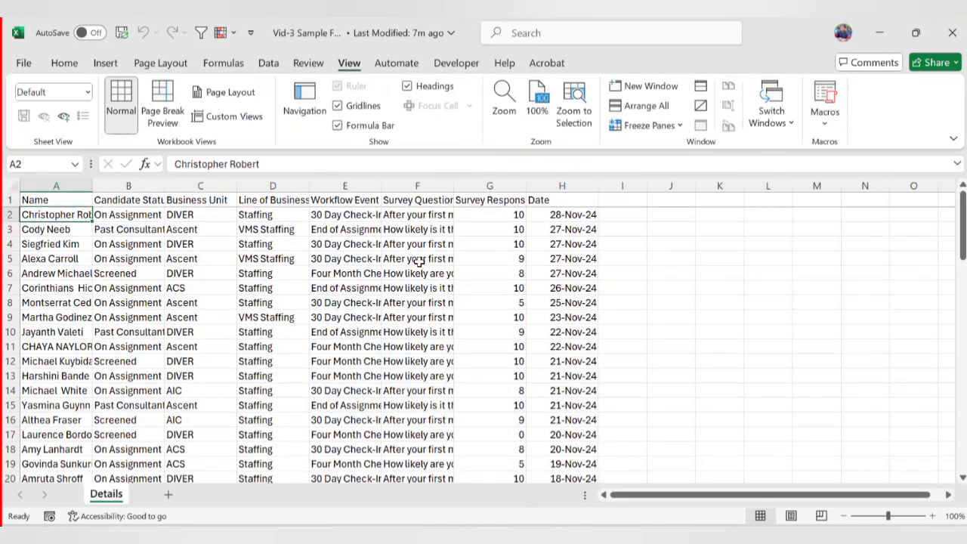
# - Make the header cells A1:H1 bold
pyautogui.press('Up')
pyautogui.hotkey('ctrl', 'shift', 'Right')
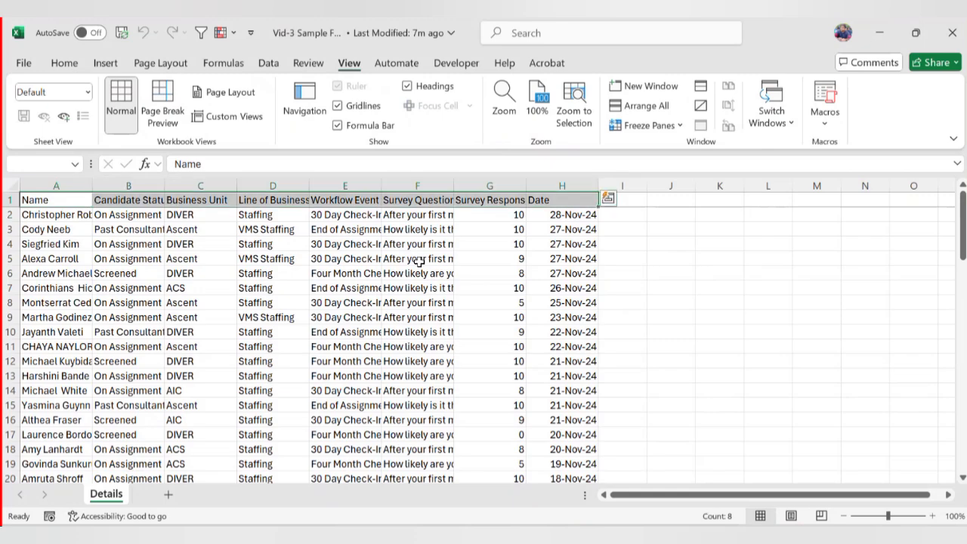
pyautogui.hotkey('ctrl', 'b')
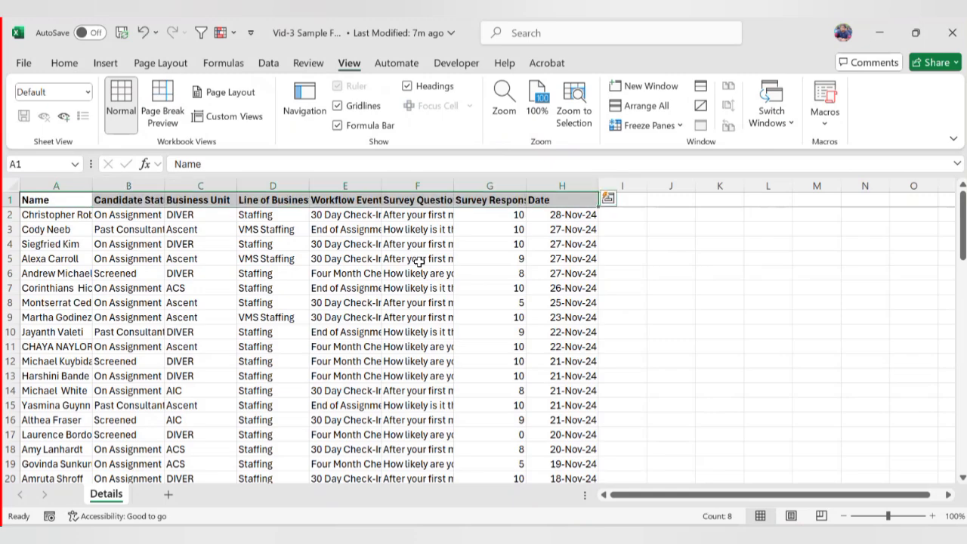
# - Fill the header cells A1:H1 with a light blue theme color
pyautogui.press('alt')
pyautogui.press('h')
pyautogui.press('h')
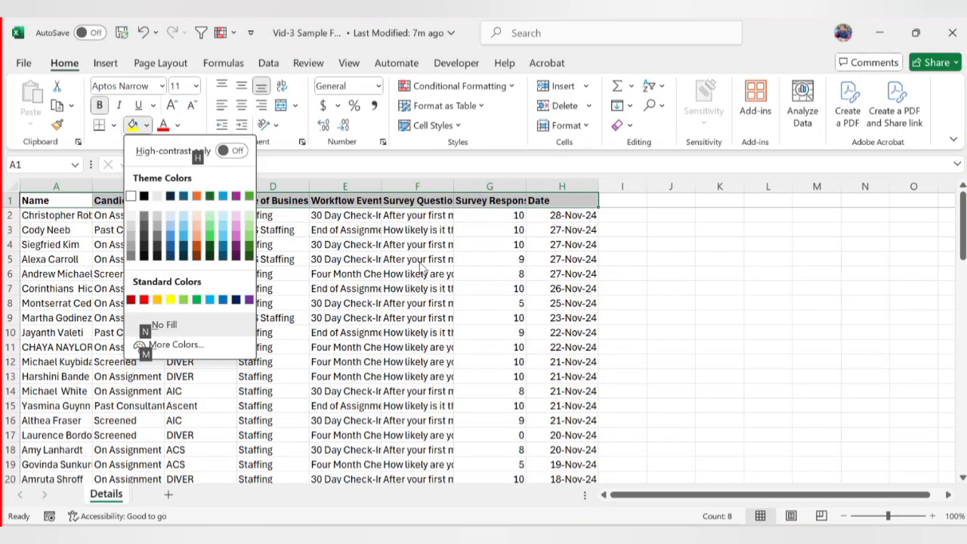
pyautogui.press('Right')
pyautogui.press('Right')
pyautogui.press('Right')
pyautogui.press('Right')
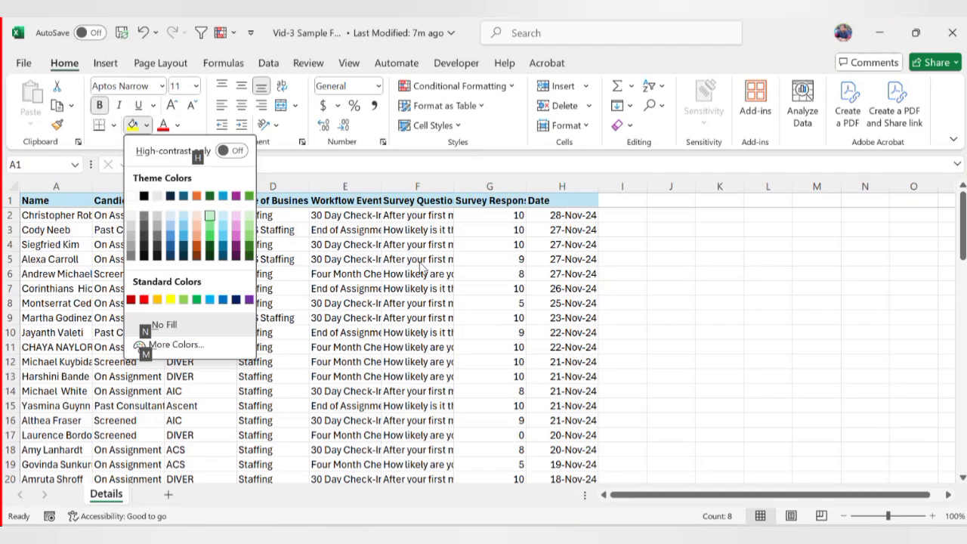
pyautogui.press('Left')
pyautogui.press('Left')
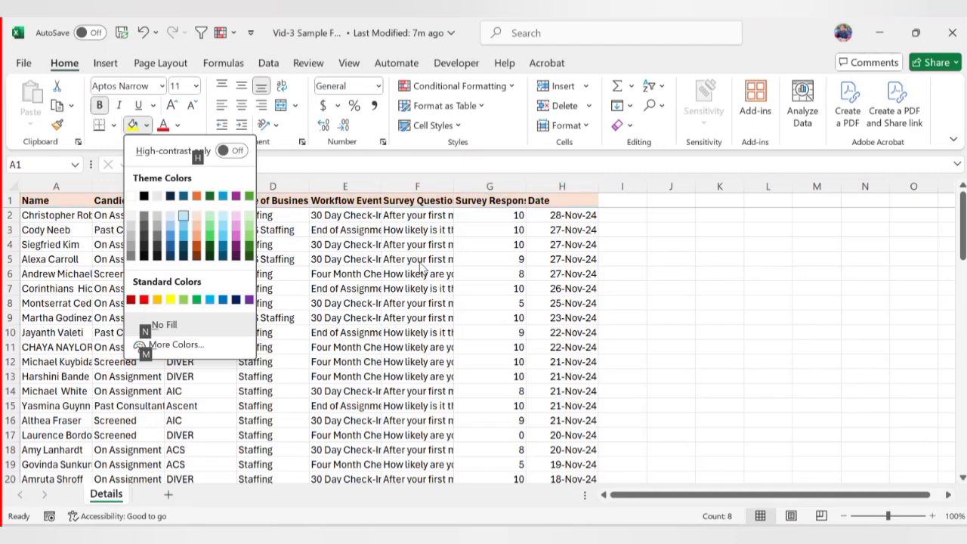
pyautogui.press('Return')
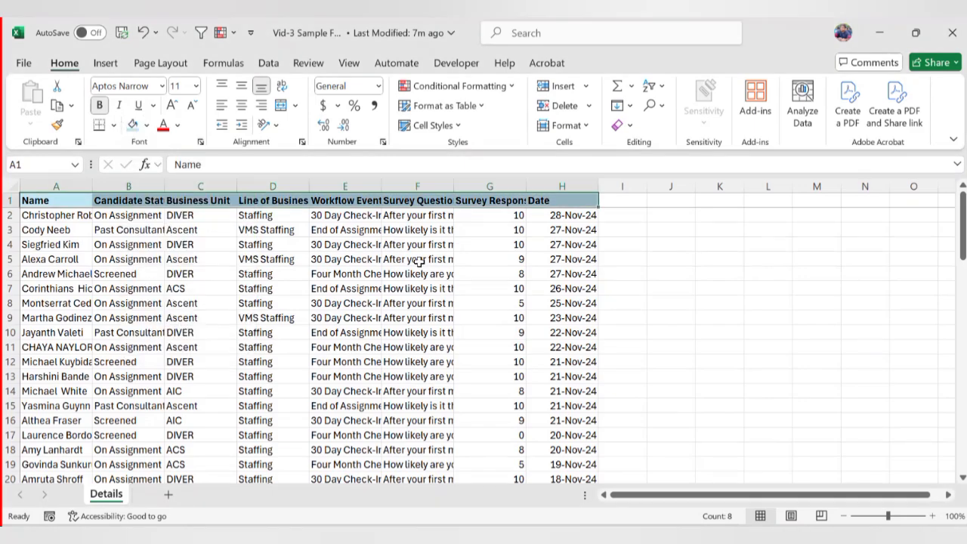
# - Apply all borders to the whole data range A1:H73, including the header
pyautogui.hotkey('ctrl', 'shift', 'Down')
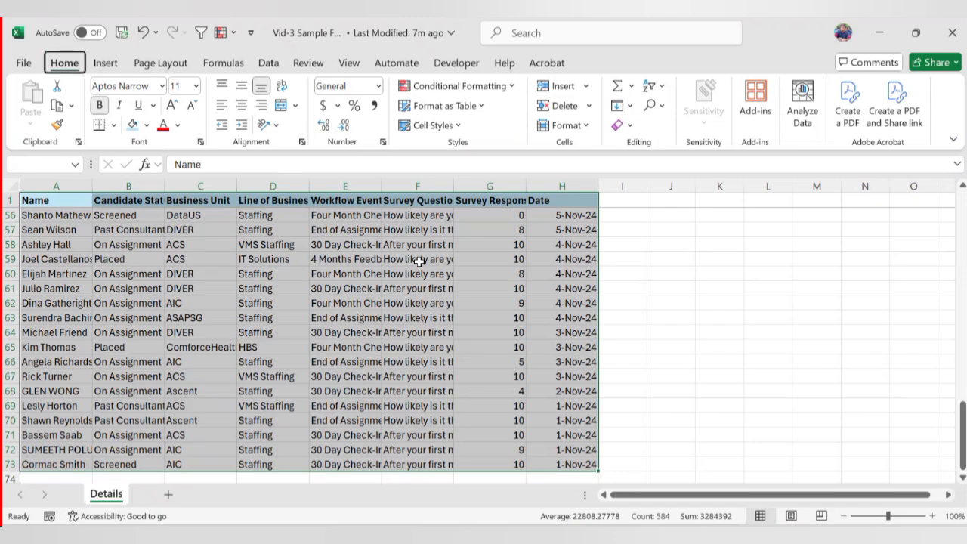
pyautogui.hotkey('alt', 'h')
pyautogui.press('b')
pyautogui.press('a')
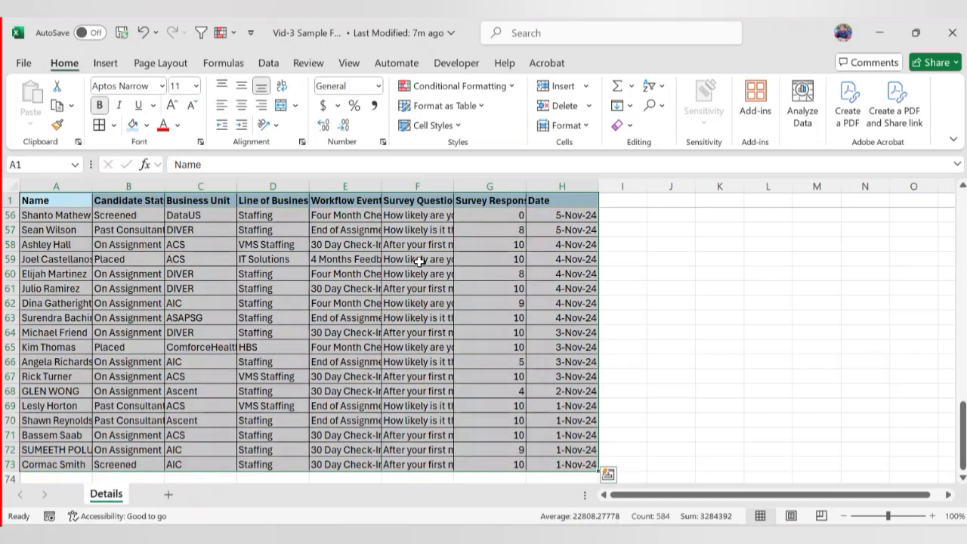
# - AutoFit the column widths of the data range and return to cell A2
pyautogui.press('alt')
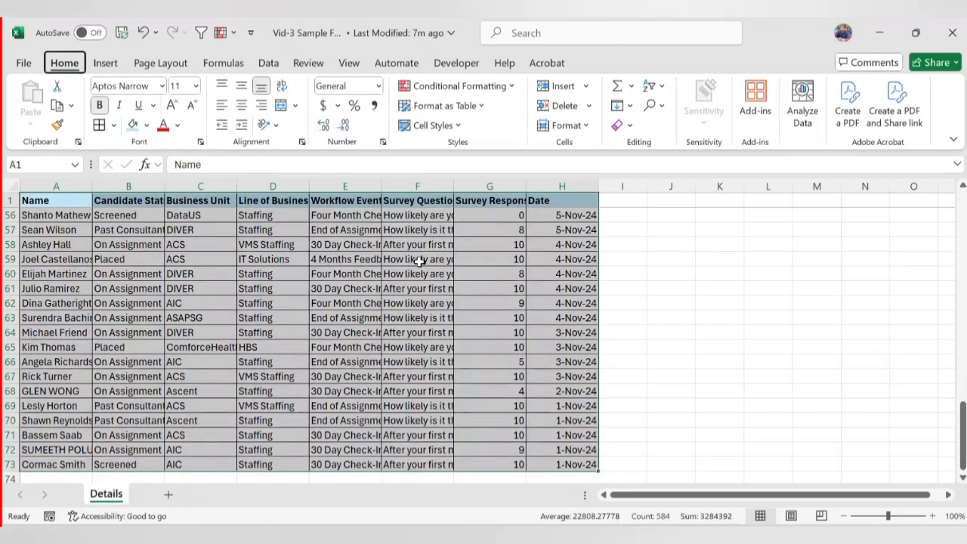
pyautogui.press('o')
pyautogui.press('c')
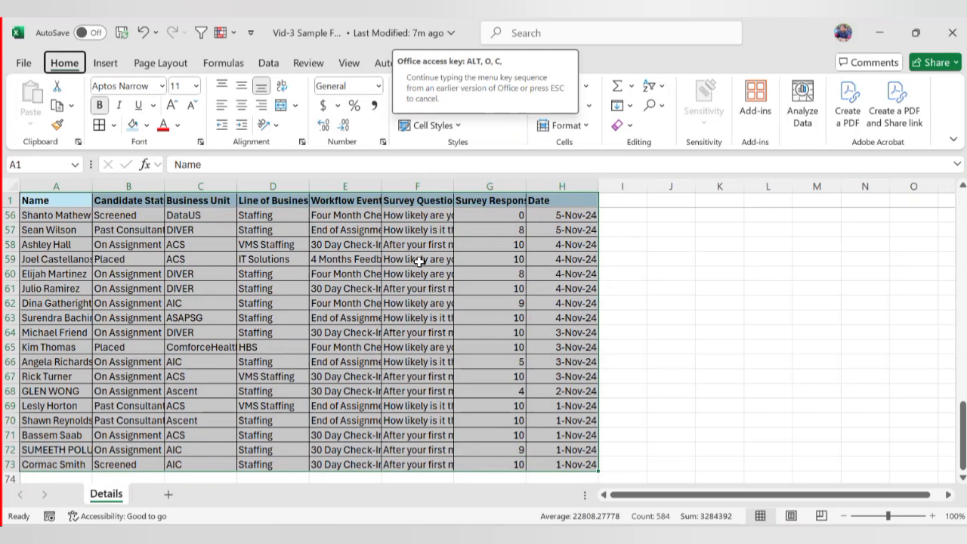
pyautogui.press('a')
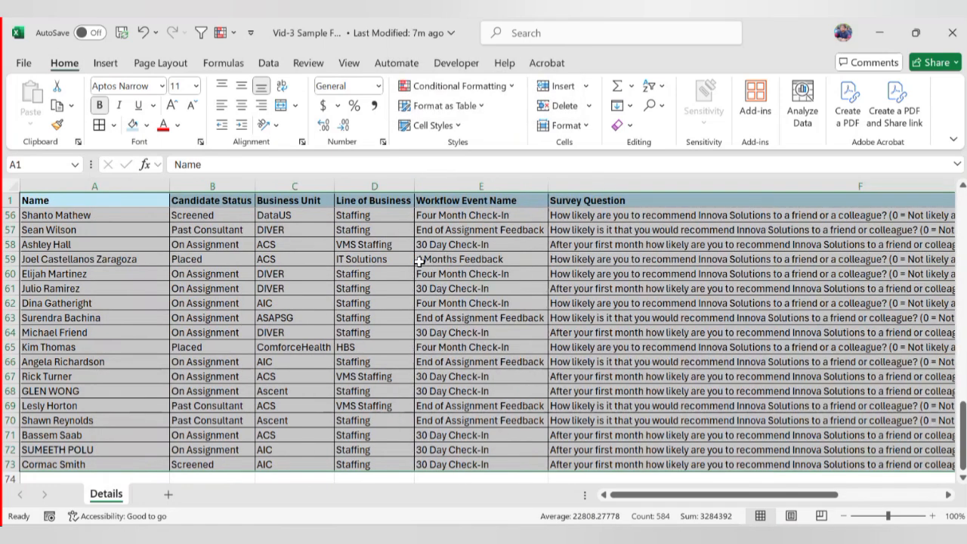
pyautogui.hotkey('ctrl', 'Home')
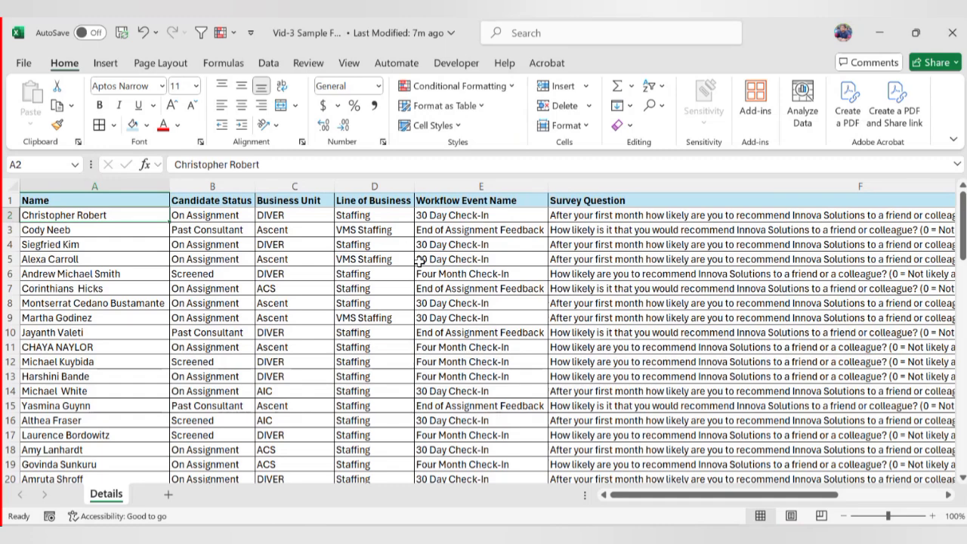
pyautogui.press('Right')
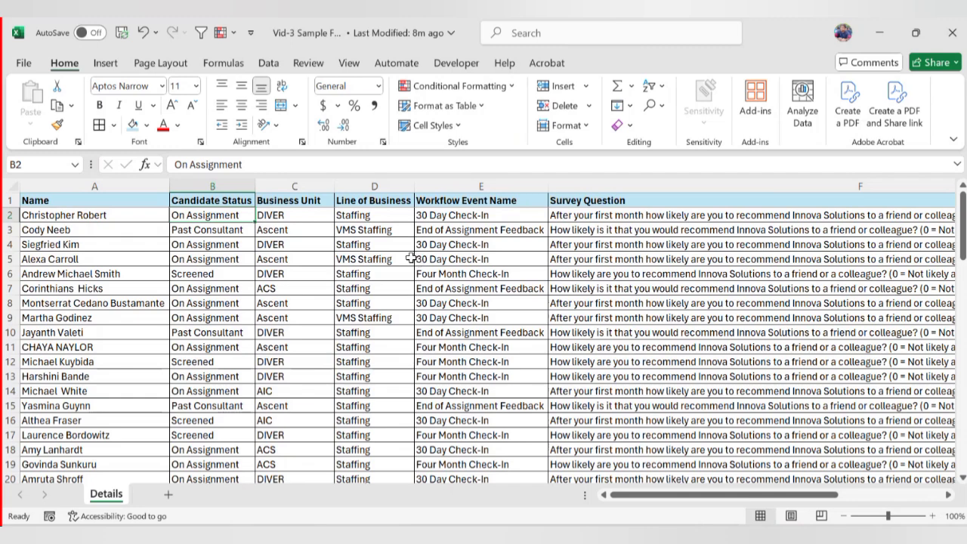
pyautogui.click(202, 185)
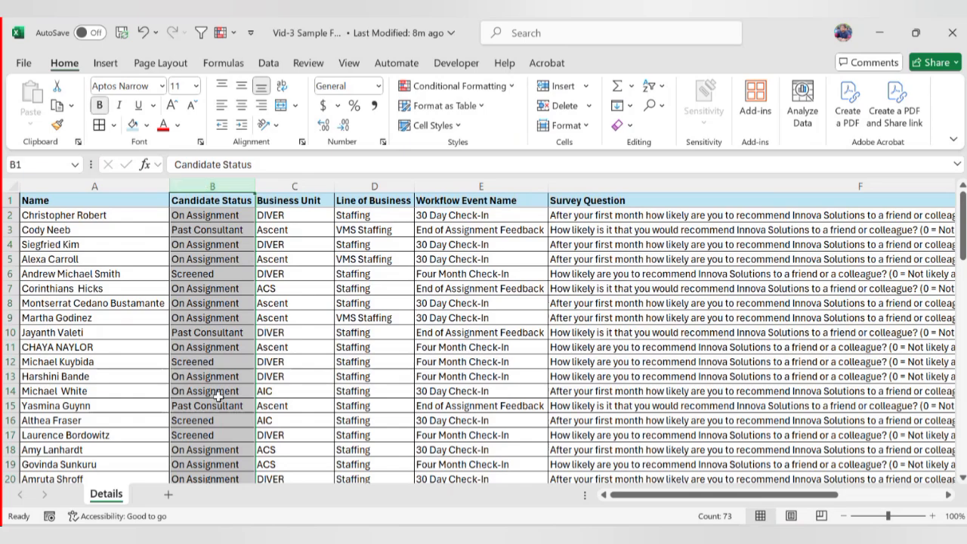
pyautogui.rightClick(202, 186)
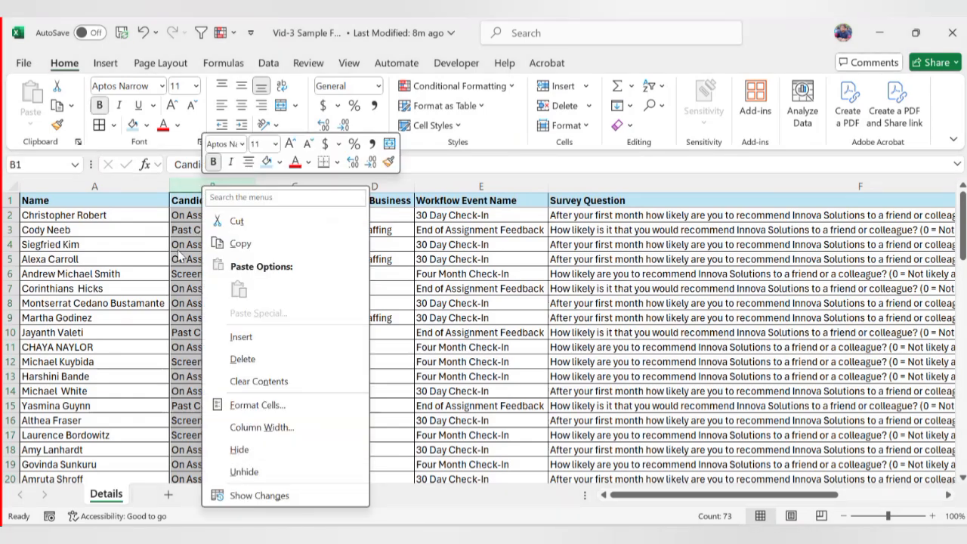
pyautogui.click(196, 229)
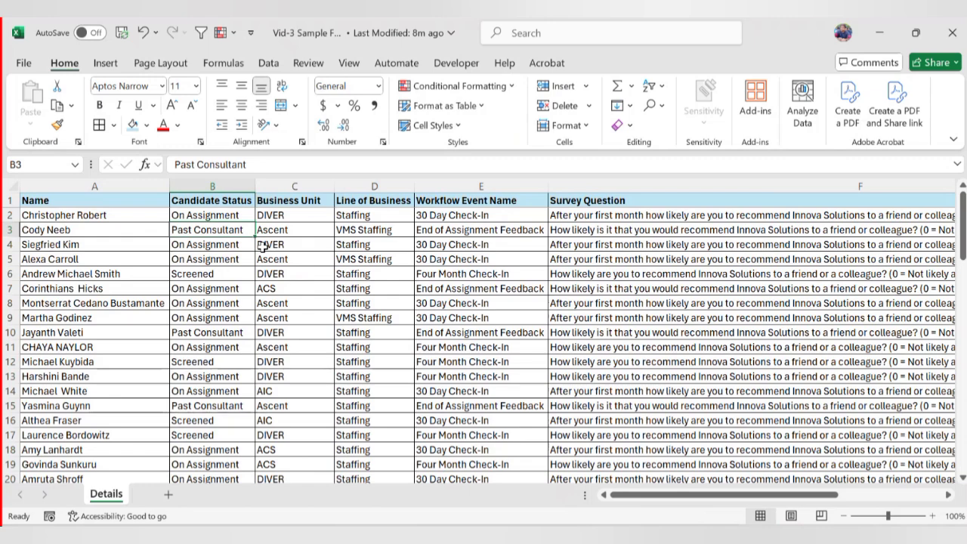
# - Select the entire Candidate Status column and hide it
pyautogui.press('Up')
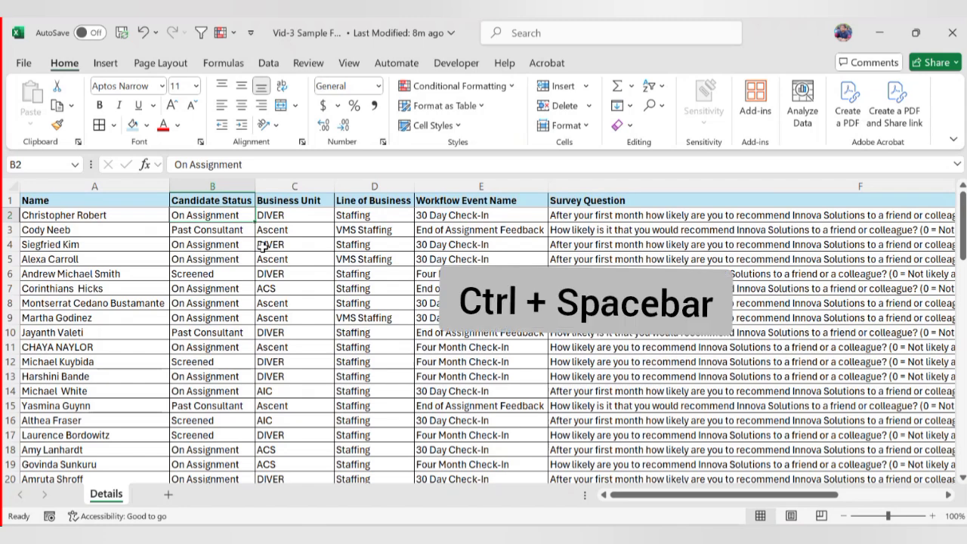
pyautogui.hotkey('ctrl', 'space')
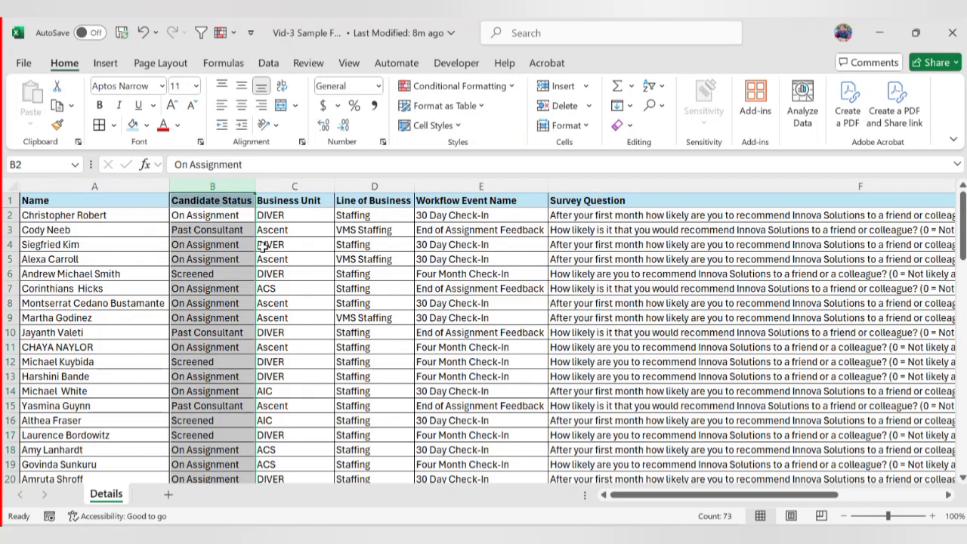
pyautogui.hotkey('ctrl', '0')
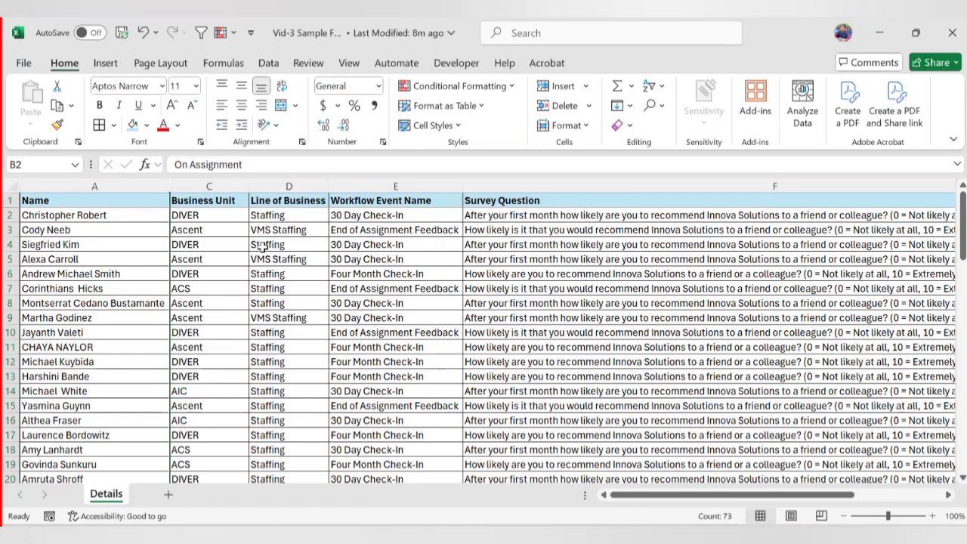
pyautogui.press('Left')
pyautogui.press('Down')
pyautogui.press('Down')
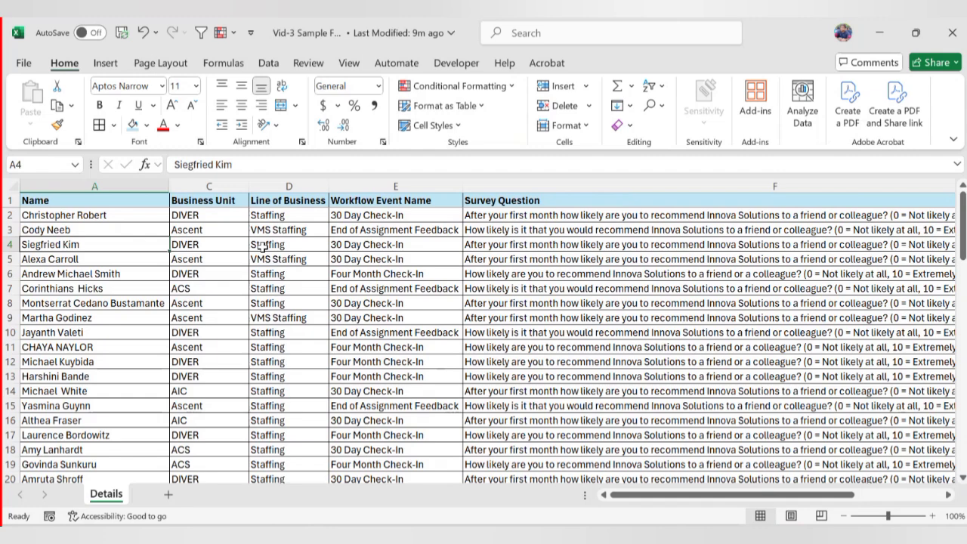
pyautogui.click(9, 245)
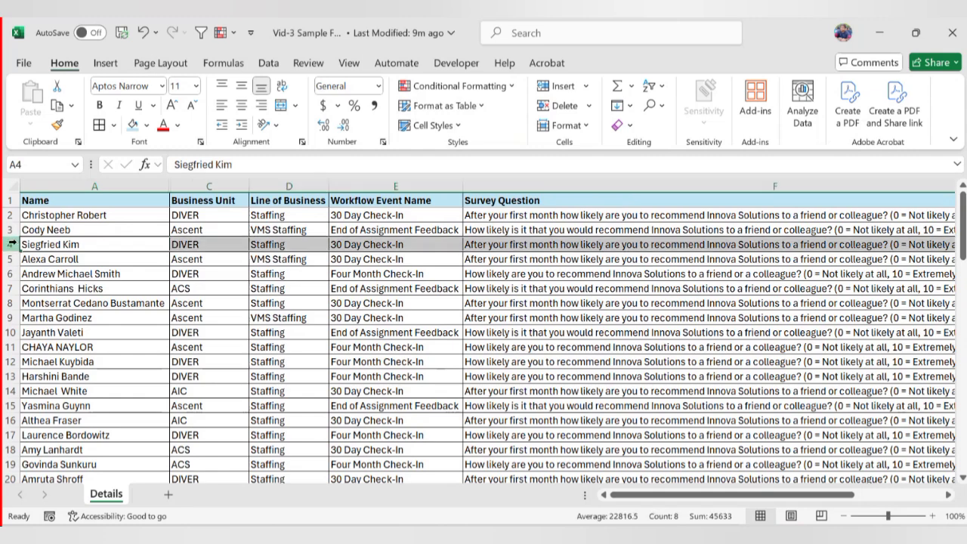
pyautogui.rightClick(10, 244)
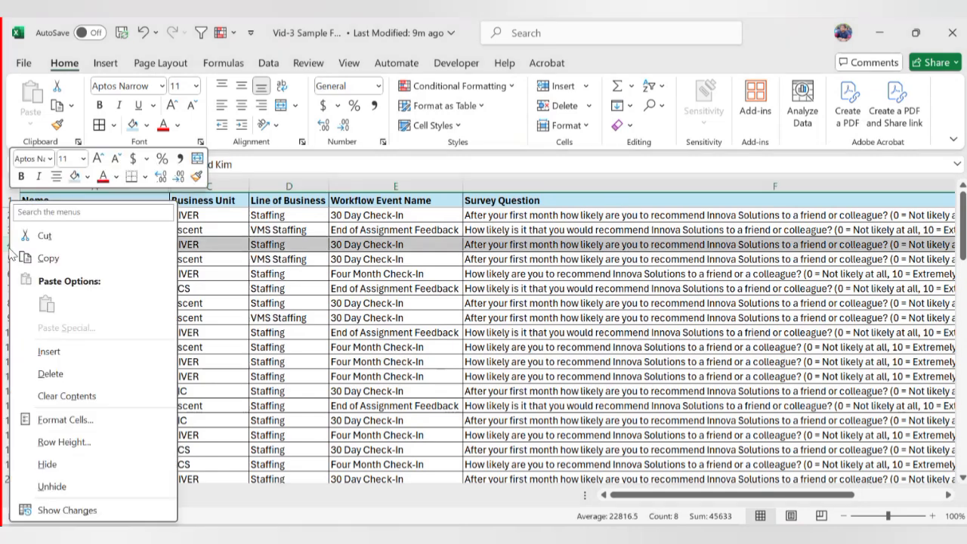
pyautogui.click(206, 256)
# - Select the whole of row 4 and hide it
pyautogui.click(101, 244)
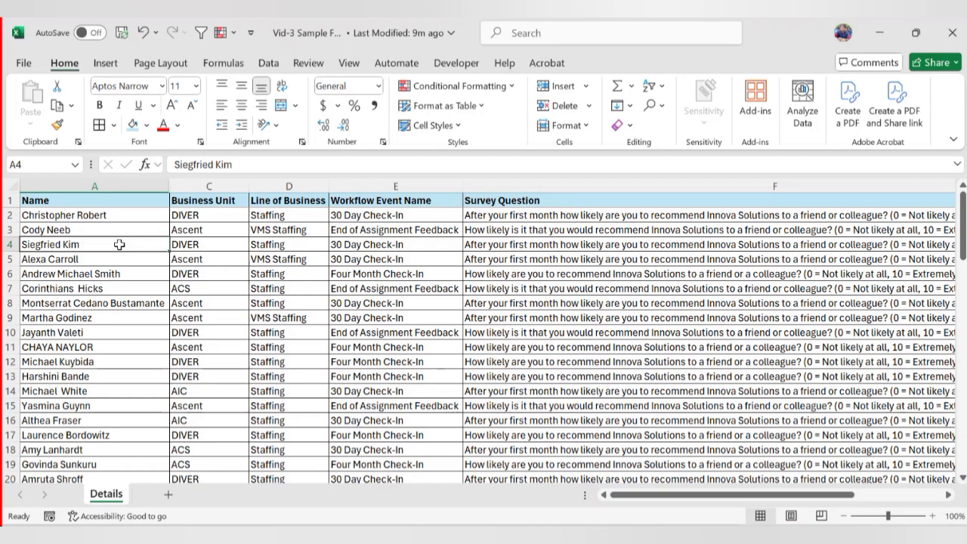
pyautogui.hotkey('shift', 'space')
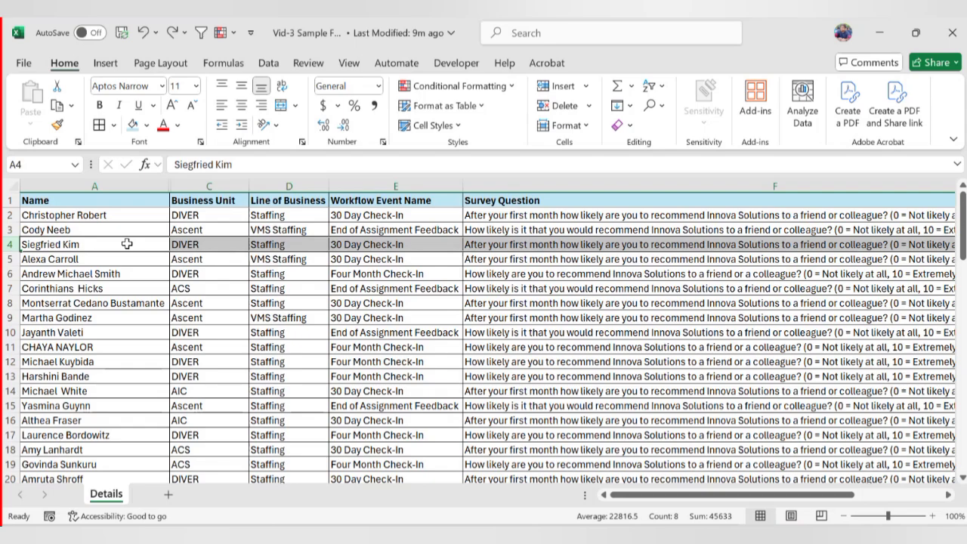
pyautogui.hotkey('ctrl', '9')
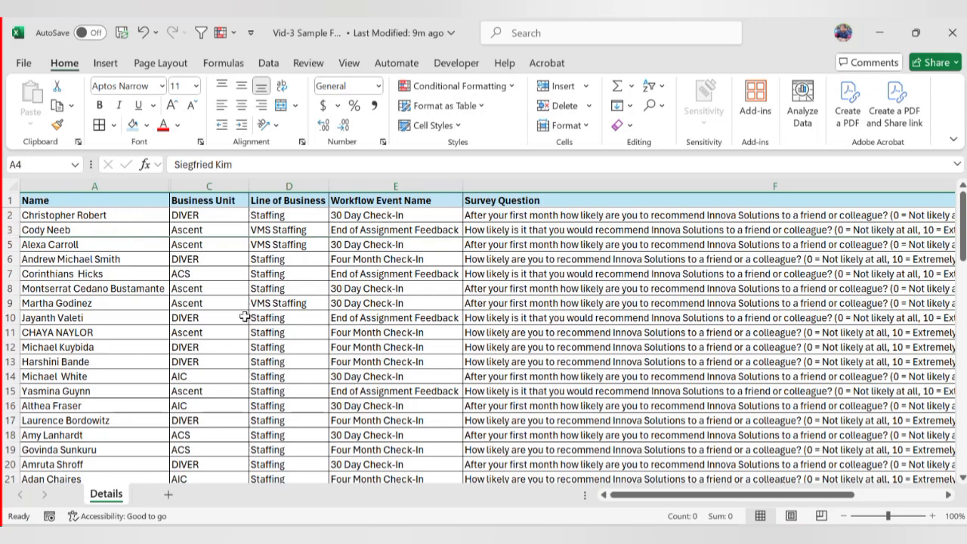
pyautogui.click(215, 185)
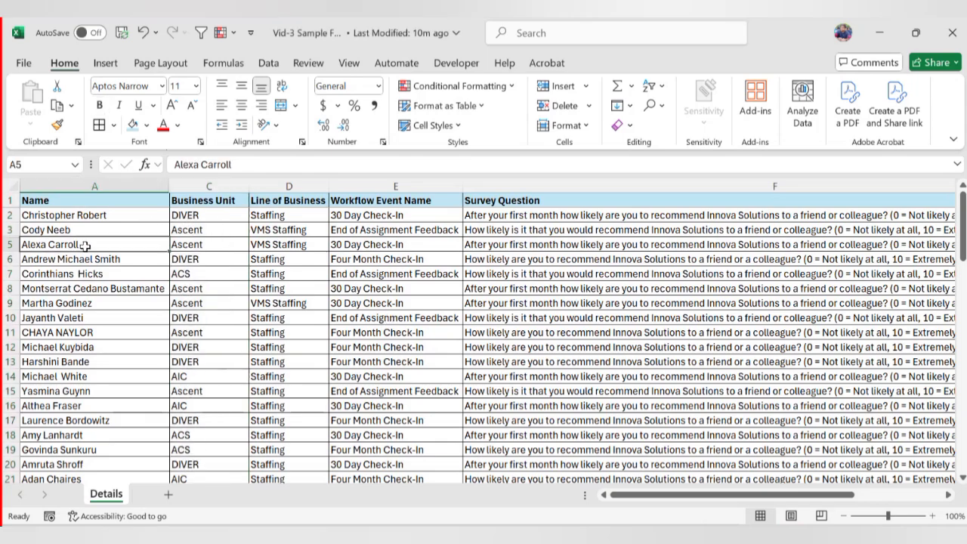
# - Undo the hiding of row 4 and of the Candidate Status column, and return to cell A2
pyautogui.hotkey('ctrl', 'z')
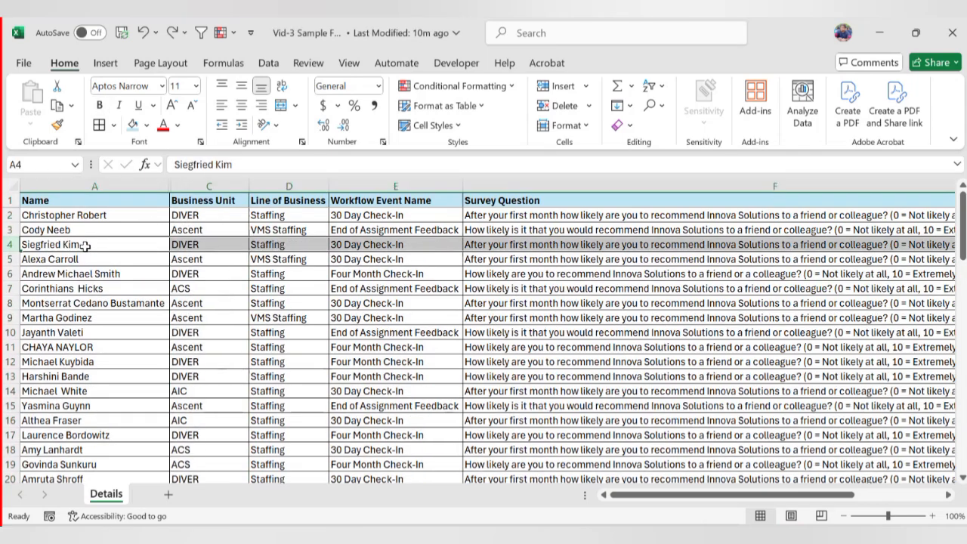
pyautogui.hotkey('ctrl', 'z')
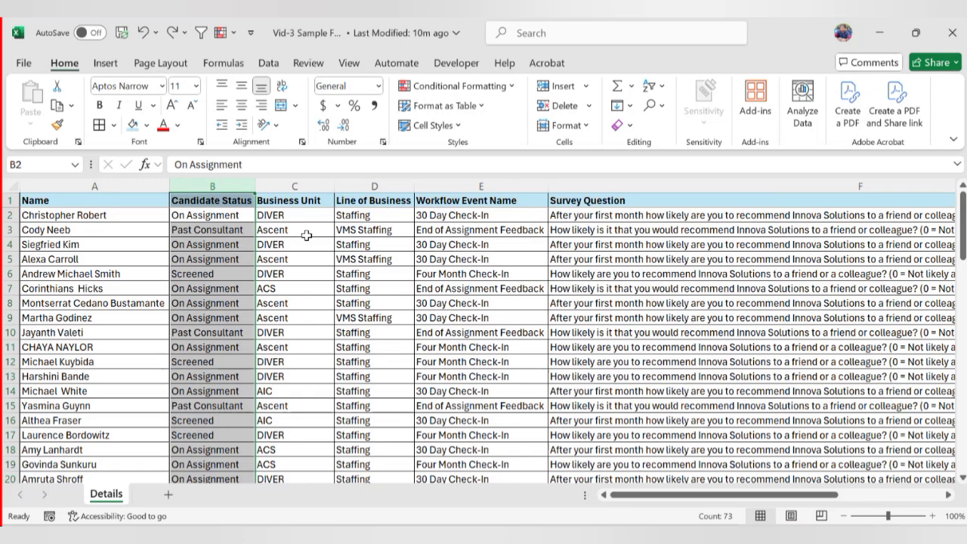
pyautogui.click(357, 254)
pyautogui.hotkey('ctrl', 'Home')
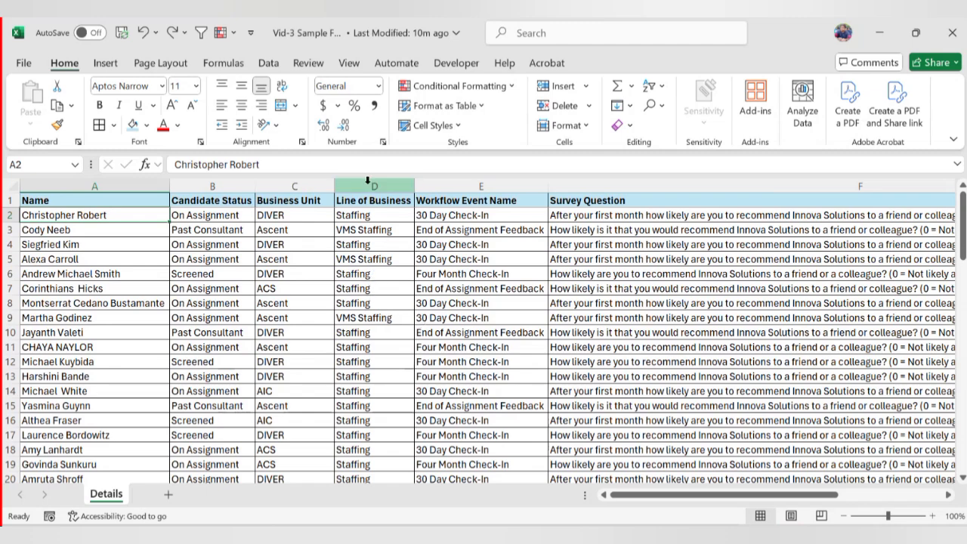
# - Look through the Line of Business values further down the data and return to the first rows
pyautogui.click(365, 293)
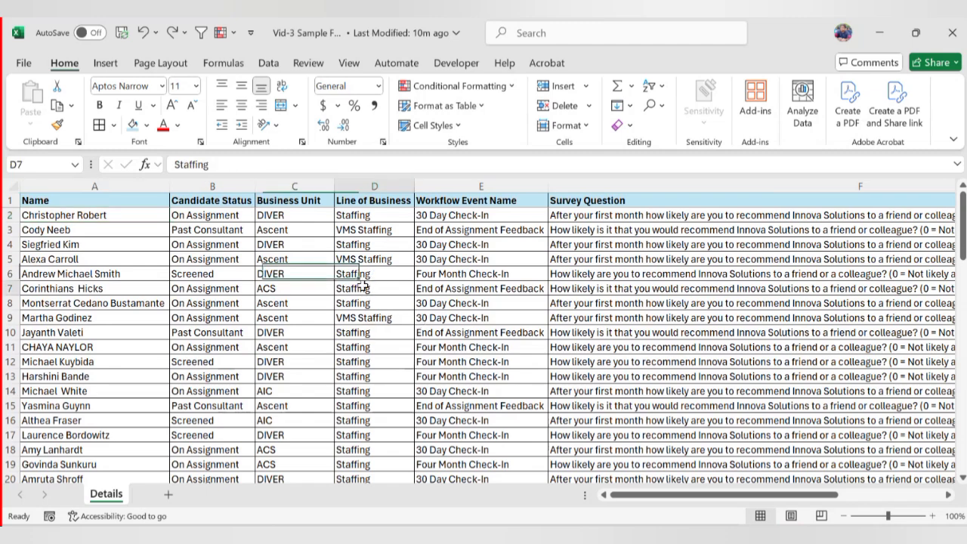
pyautogui.scroll(-8, 366, 361)
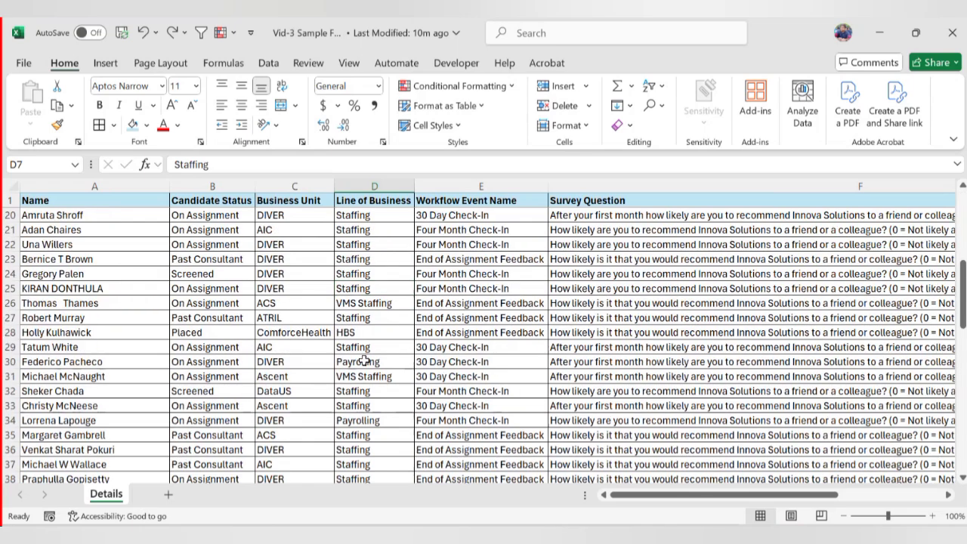
pyautogui.click(363, 273)
pyautogui.scroll(8, 380, 299)
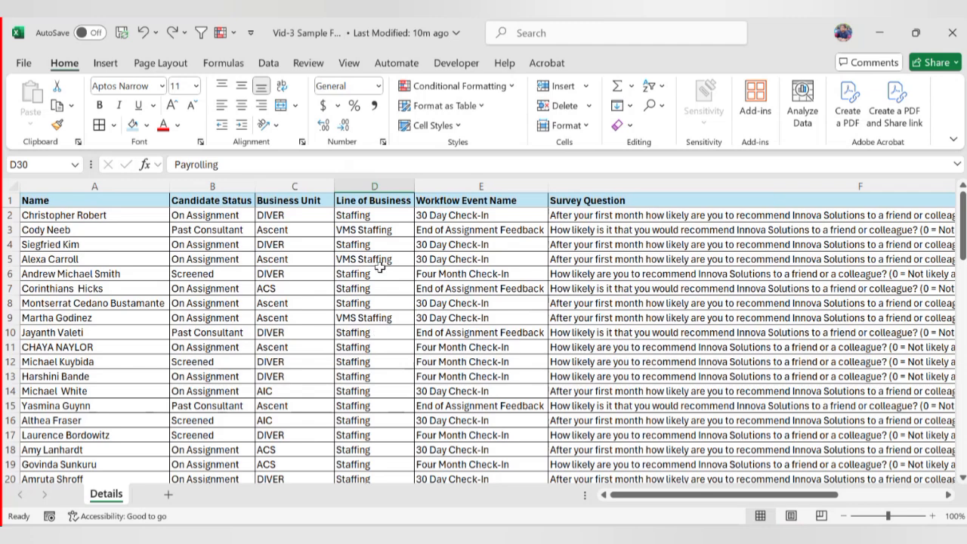
# - Select the whole data table starting at cell A1, turn on filtering for its headers, and return to the first rows
pyautogui.click(78, 198)
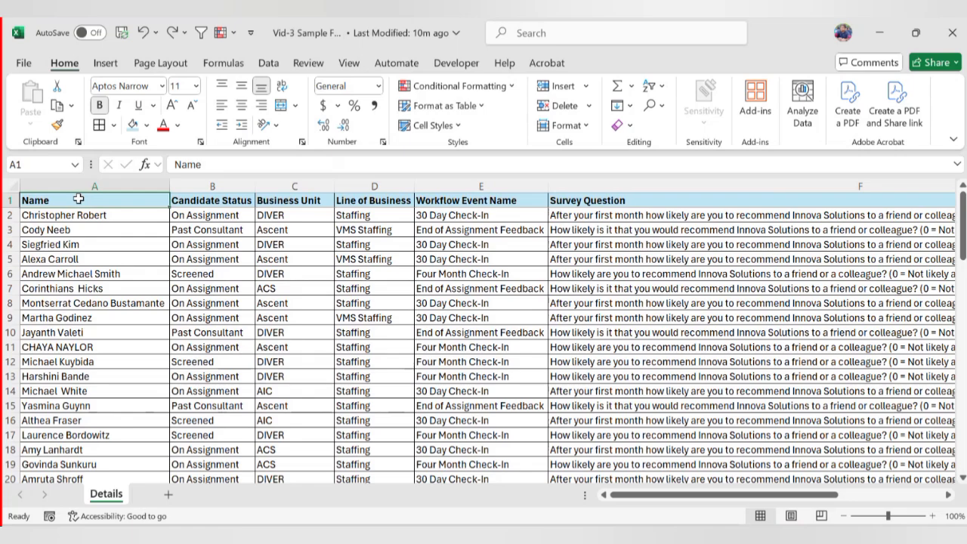
pyautogui.hotkey('ctrl', 'shift', 'End')
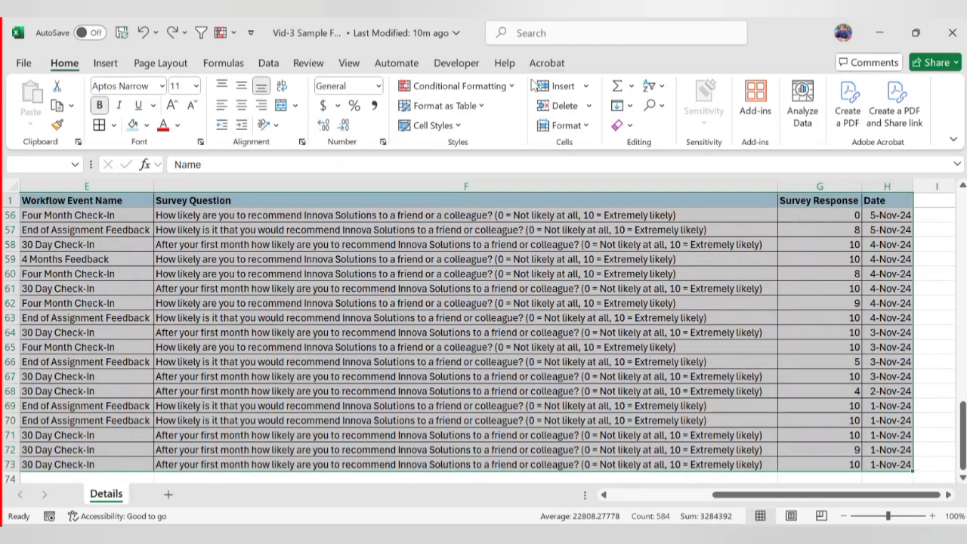
pyautogui.click(265, 65)
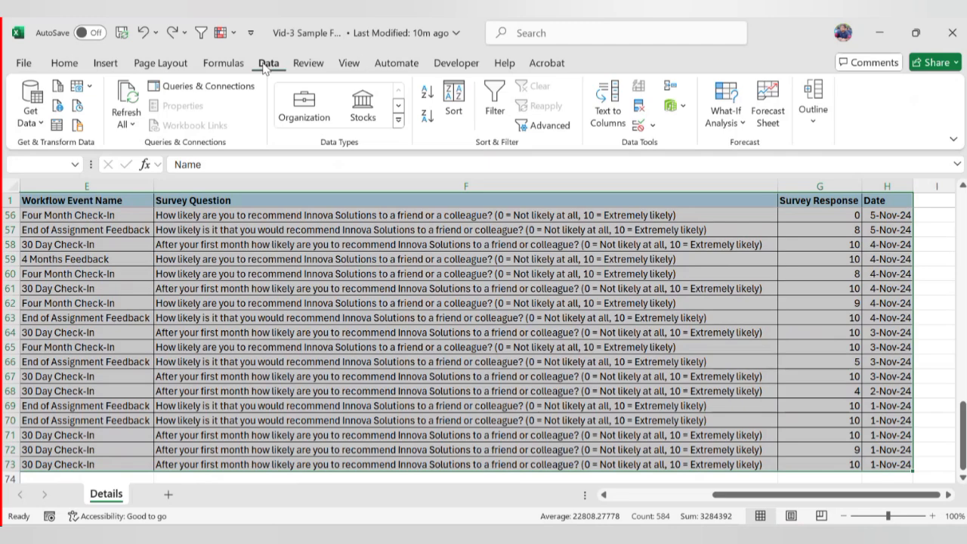
pyautogui.click(495, 96)
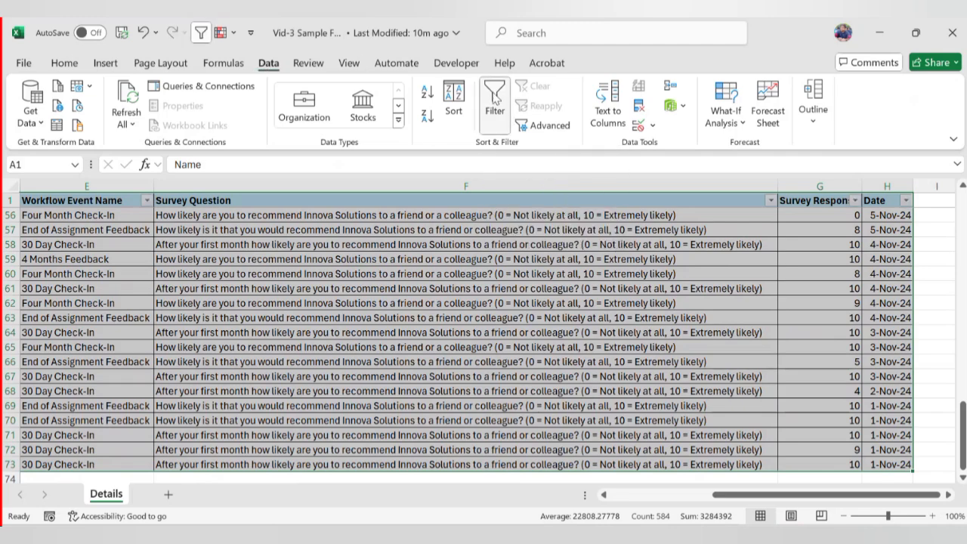
pyautogui.click(733, 203)
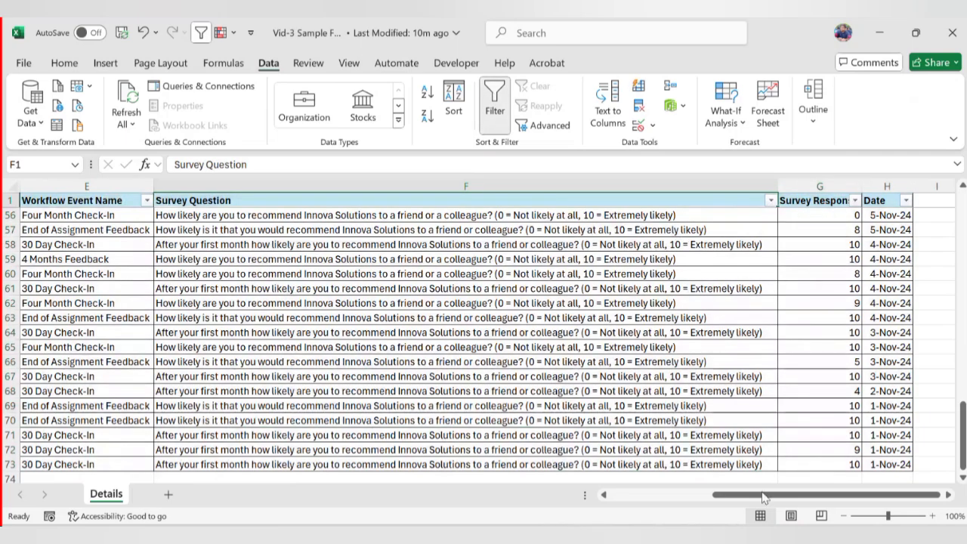
pyautogui.hotkey('ctrl', 'Home')
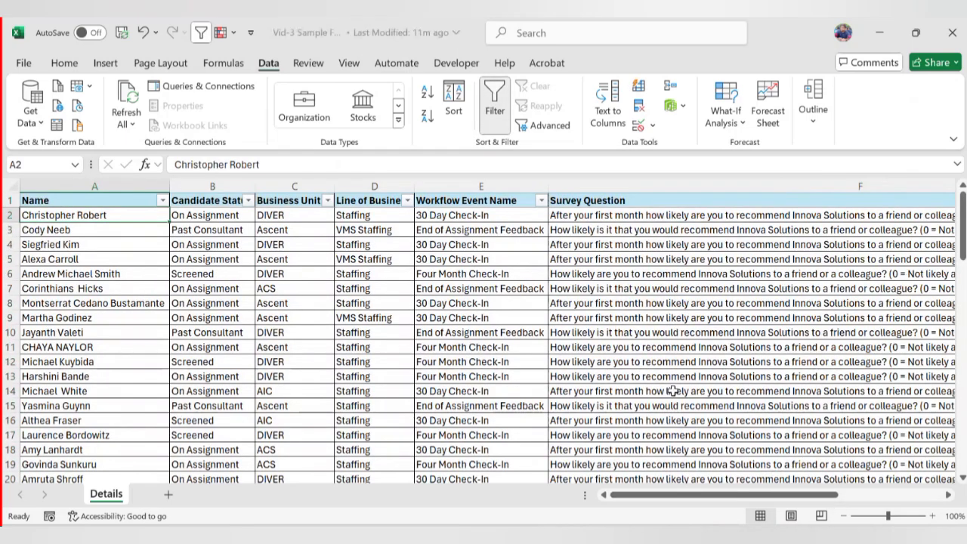
# - Filter the Line of Business column so only Staffing rows are shown
pyautogui.click(407, 200)
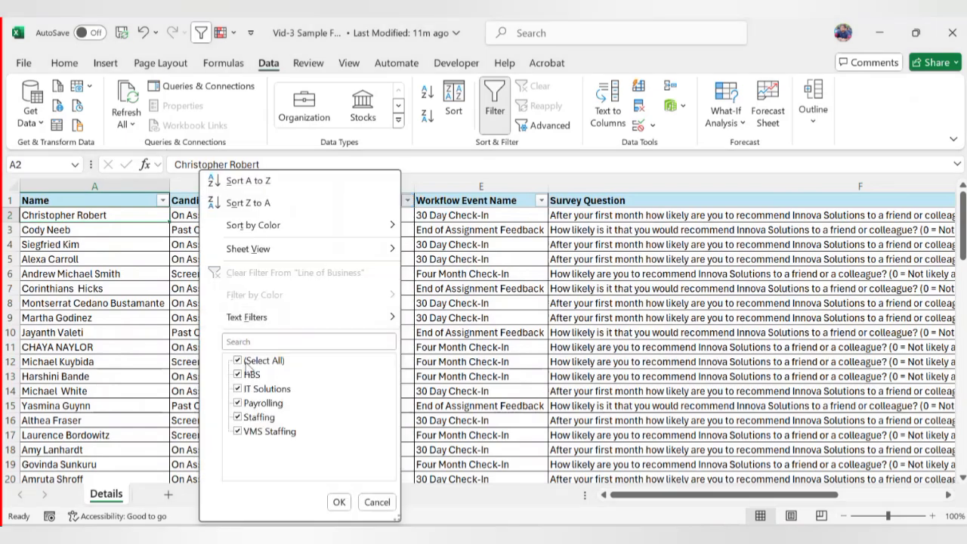
pyautogui.click(239, 361)
pyautogui.click(239, 417)
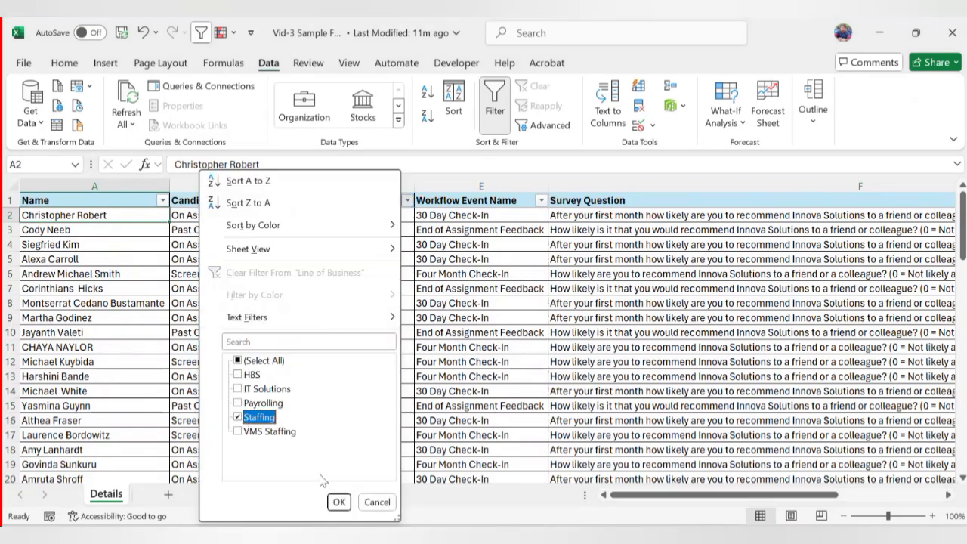
pyautogui.click(338, 503)
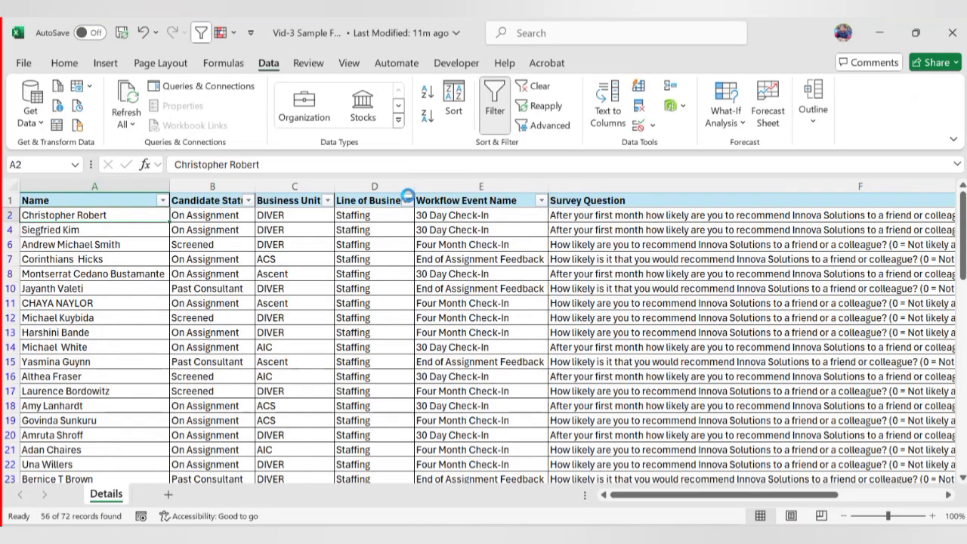
# - Change the Line of Business filter to show only IT Solutions rows instead of Staffing
pyautogui.click(408, 201)
pyautogui.click(238, 389)
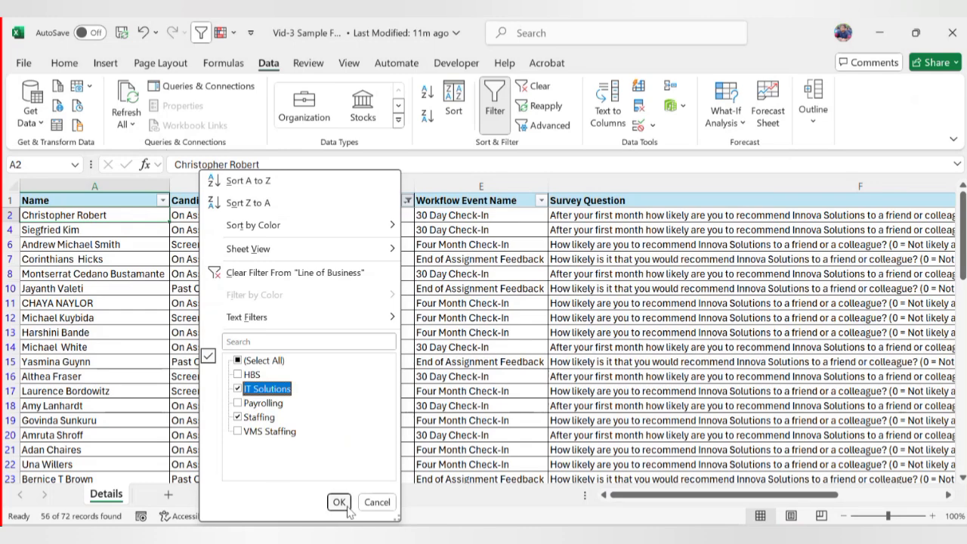
pyautogui.click(239, 417)
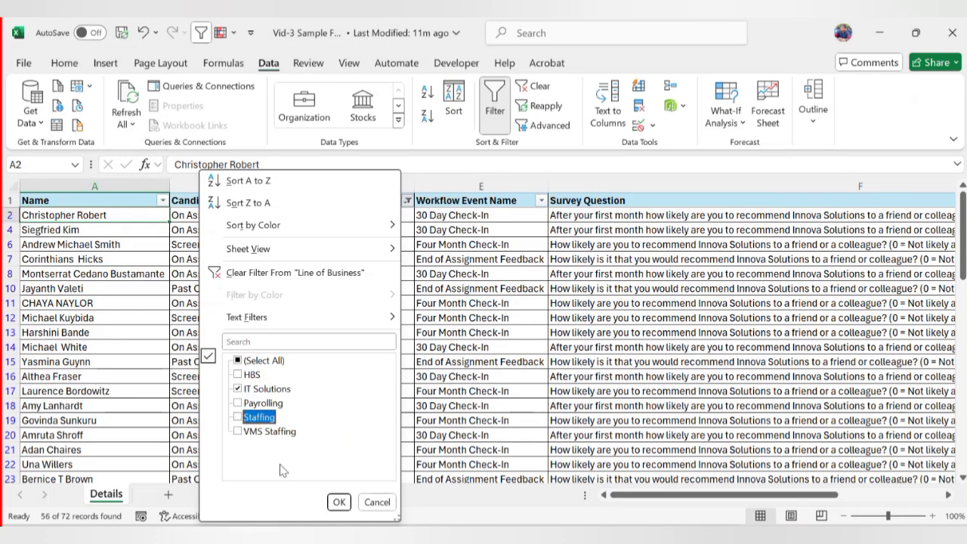
pyautogui.click(336, 503)
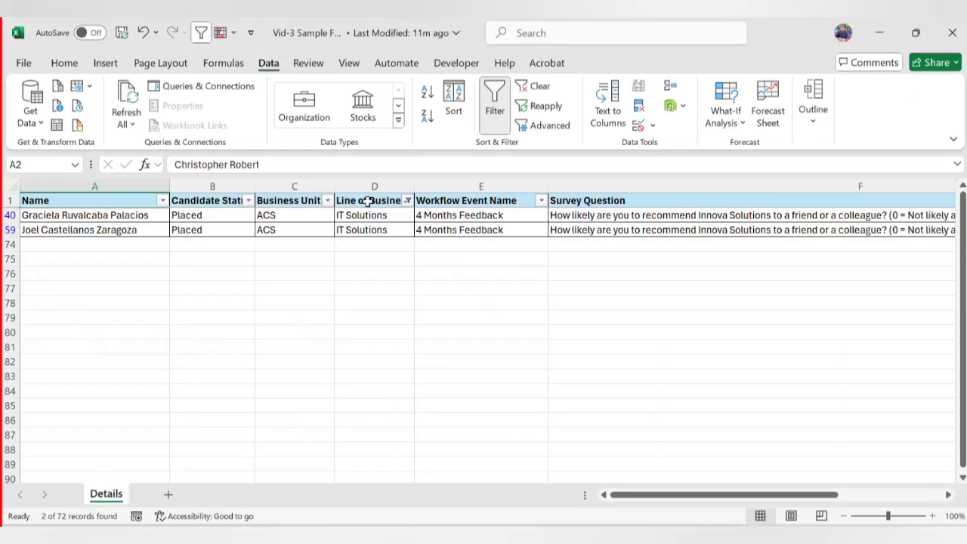
# - Turn off filtering for the table and return to cell A2
pyautogui.click(367, 201)
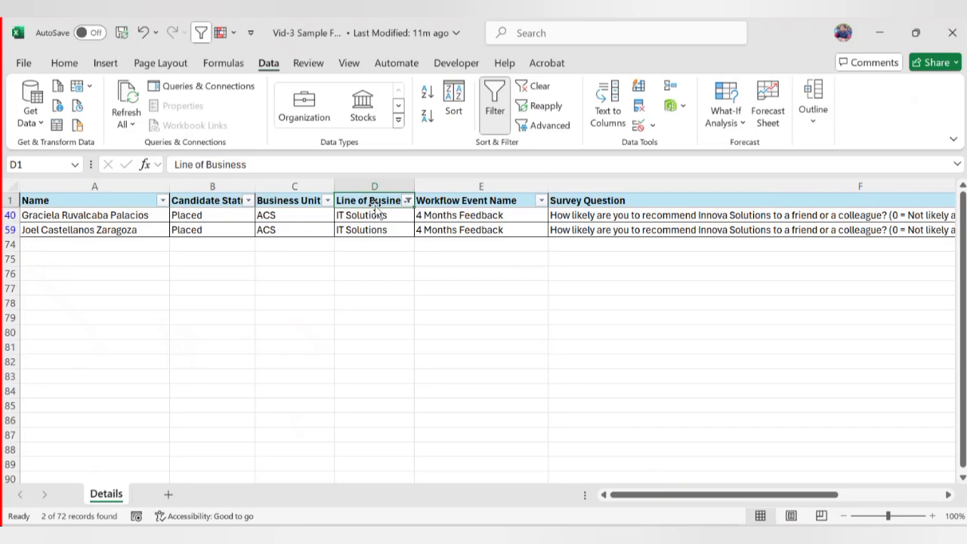
pyautogui.click(497, 98)
pyautogui.hotkey('ctrl', 'Home')
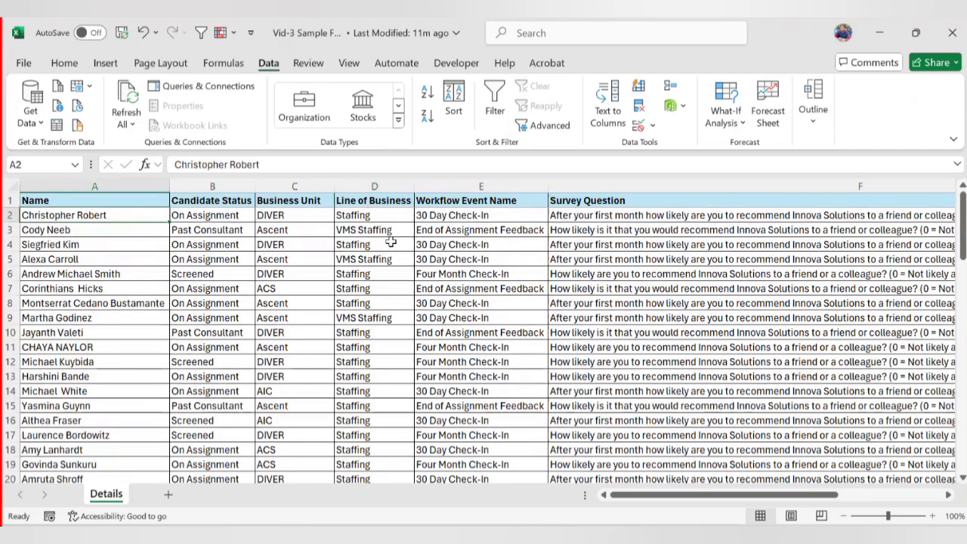
# - Select the whole data table from the Name header to its last row and column, and apply header filters to it
pyautogui.press('Up')
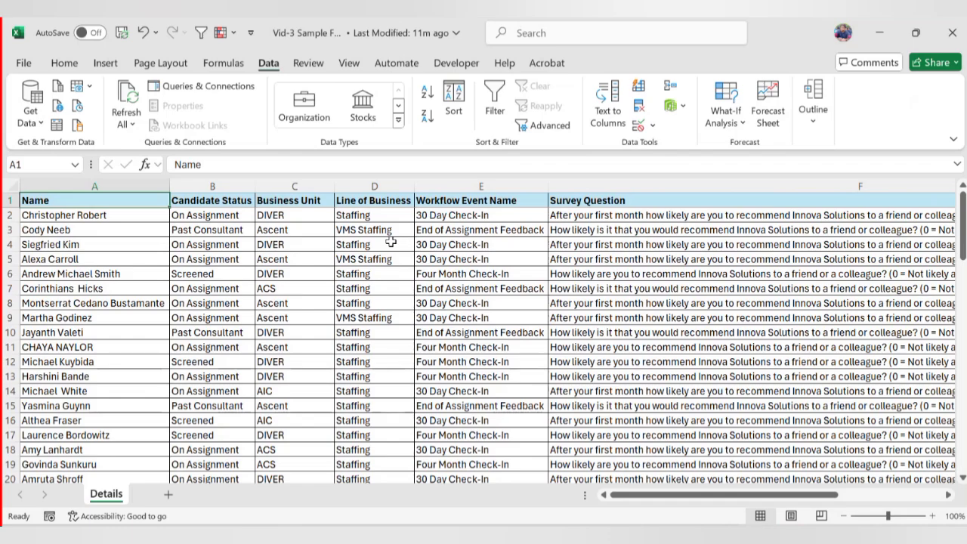
pyautogui.hotkey('ctrl', 'shift', 'Right')
pyautogui.hotkey('ctrl', 'shift', 'Down')
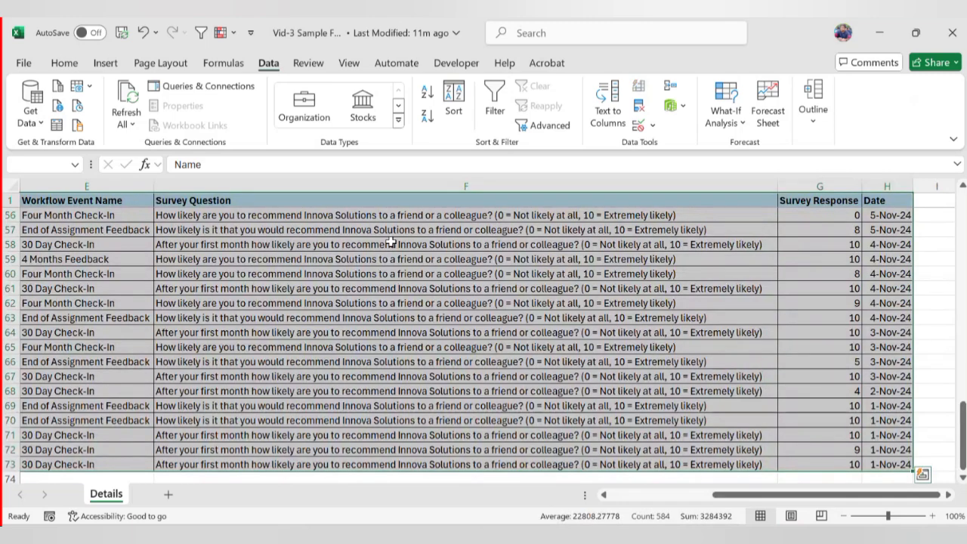
pyautogui.hotkey('ctrl', 'shift', 'l')
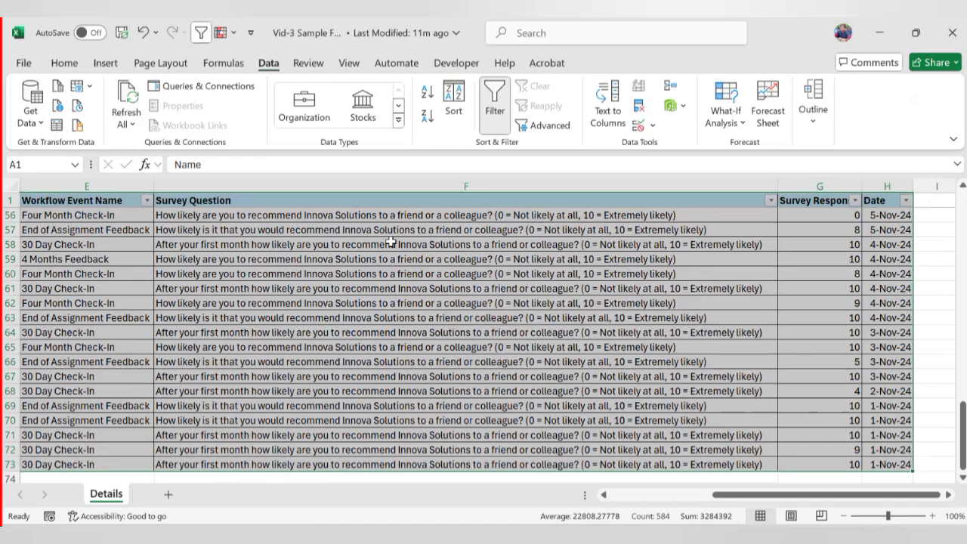
# - Go to the Line of Business header in cell D1
pyautogui.press('Down')
pyautogui.press('Up')
pyautogui.press('Right')
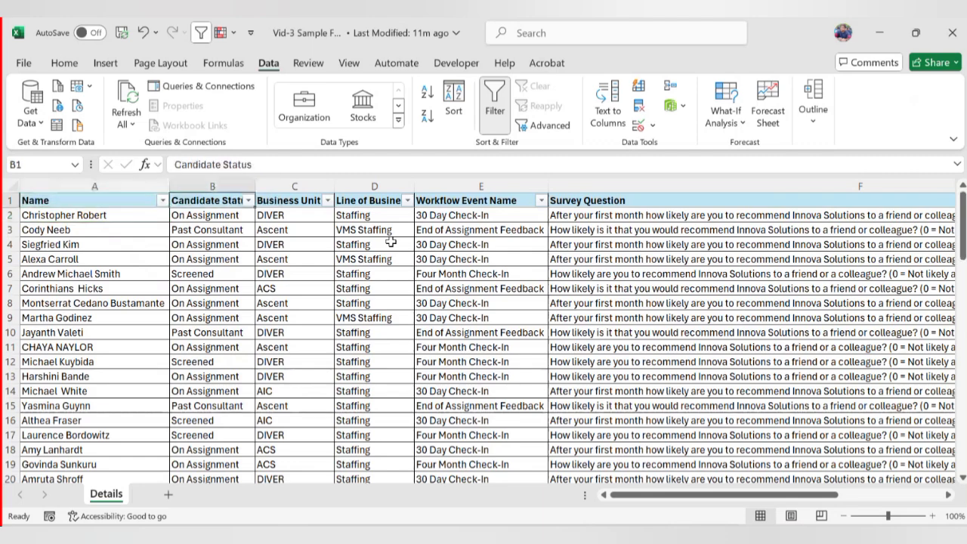
pyautogui.press('Right')
pyautogui.press('Right')
pyautogui.press('Down')
pyautogui.press('Up')
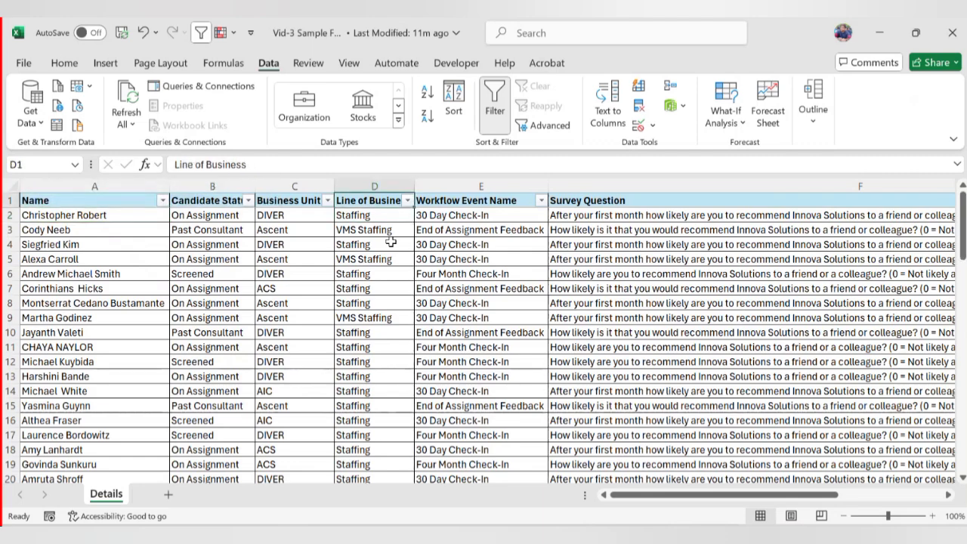
pyautogui.press('Down')
pyautogui.press('Up')
pyautogui.press('Down')
pyautogui.press('Up')
# - View the Line of Business filter options, close them without changes, and return to the header cell
pyautogui.click(407, 201)
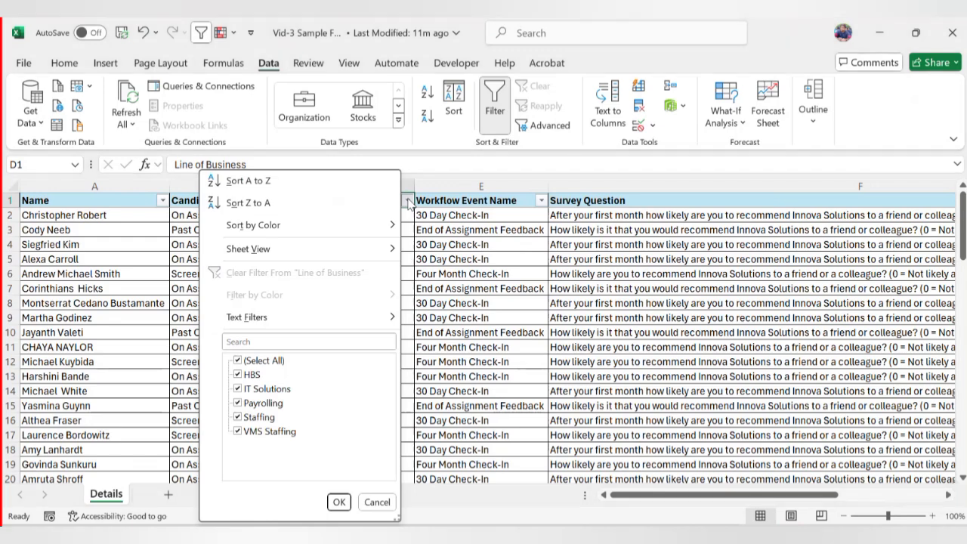
pyautogui.press('Escape')
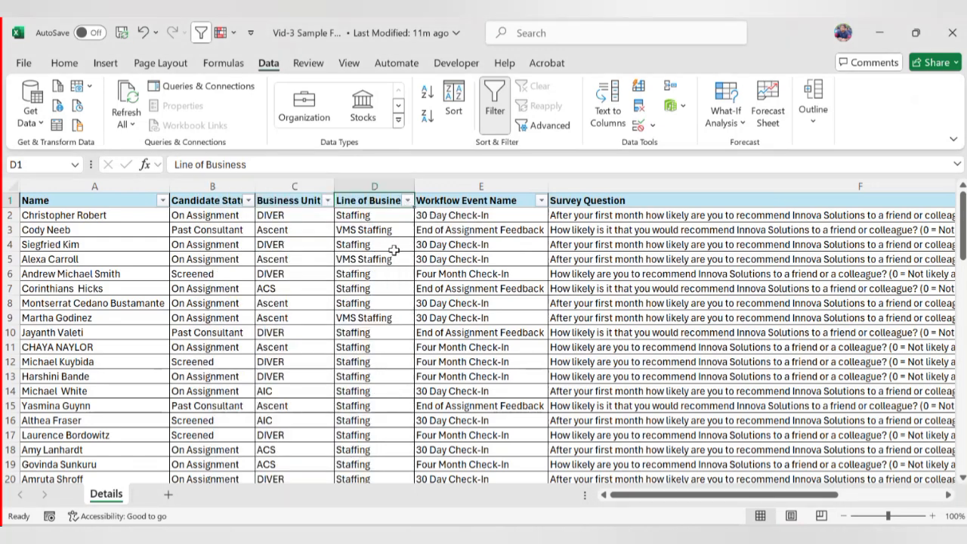
pyautogui.press('Down')
pyautogui.press('Up')
pyautogui.press('Down')
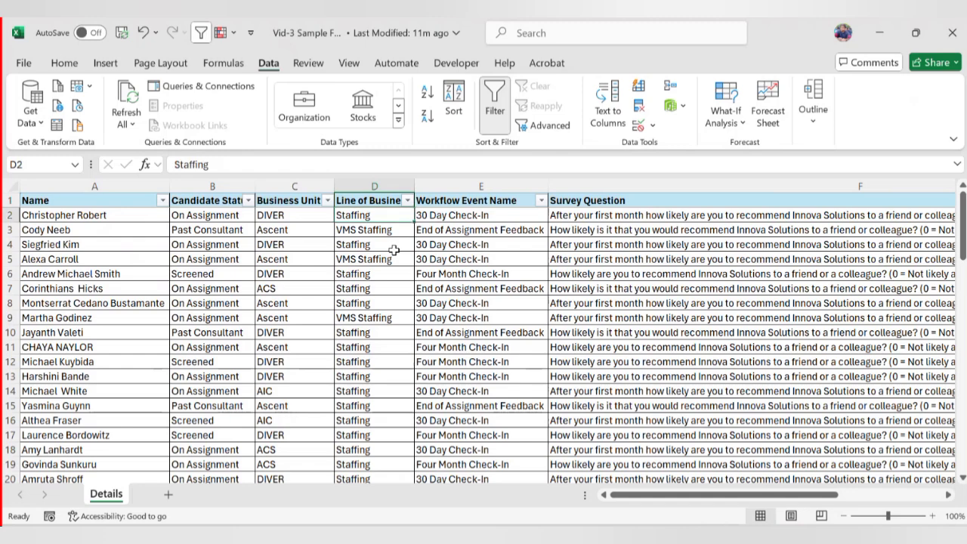
pyautogui.press('Up')
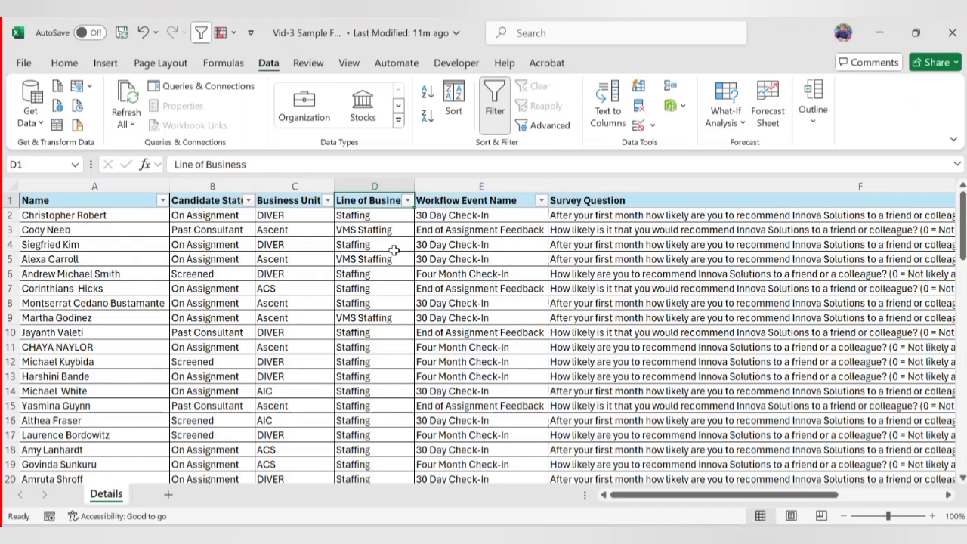
# - Open the Line of Business filter options and deselect all values through Select All
pyautogui.hotkey('alt', 'Down')
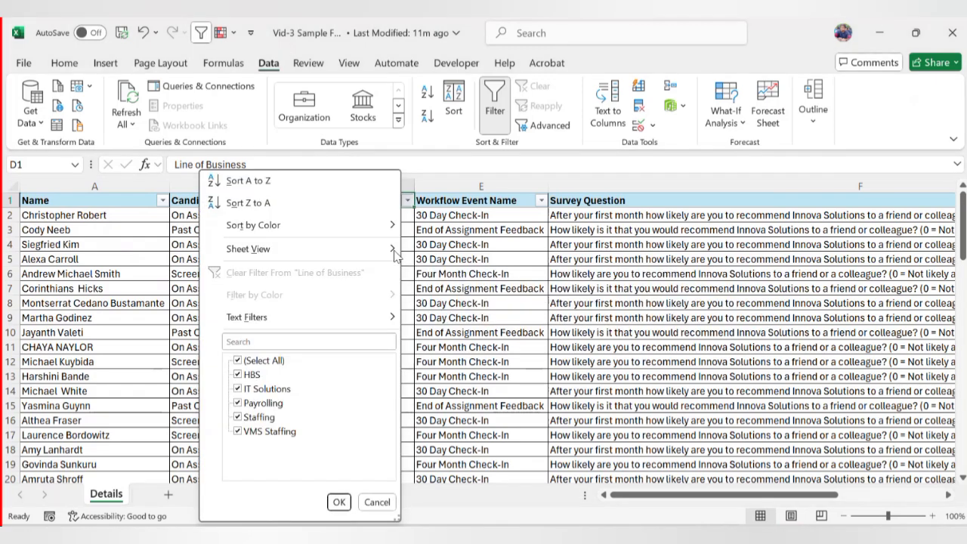
pyautogui.press('Down')
pyautogui.press('Down')
pyautogui.press('Down')
pyautogui.press('Down')
pyautogui.press('Down')
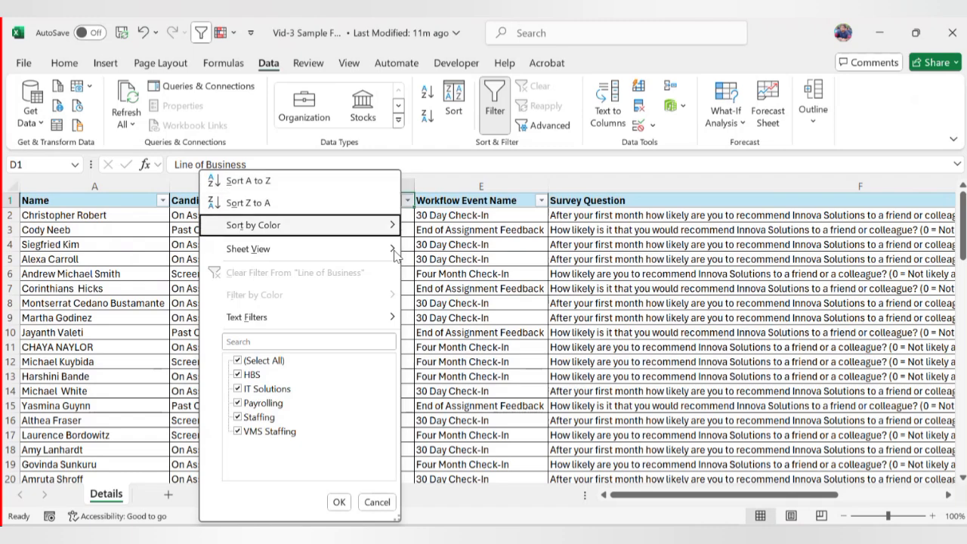
pyautogui.press('Down')
pyautogui.press('Down')
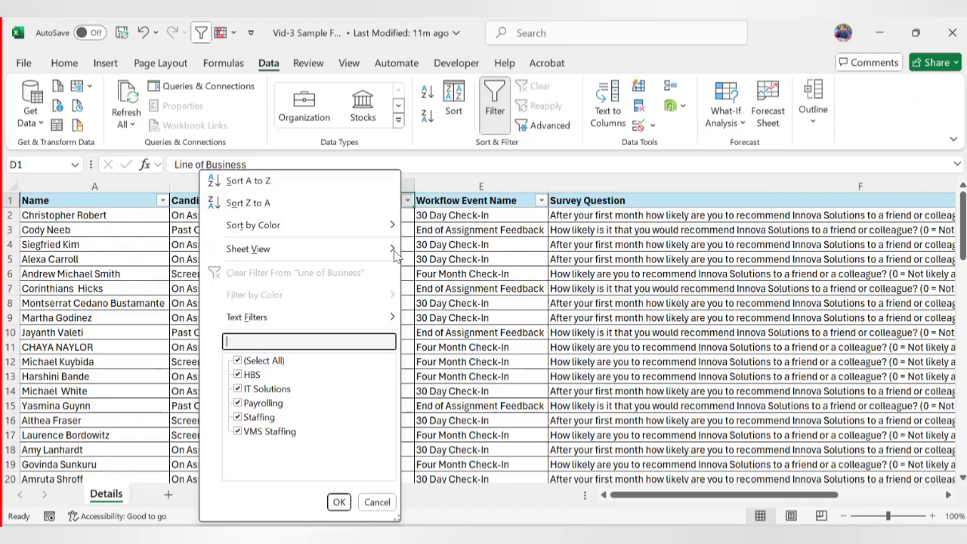
pyautogui.press('Down')
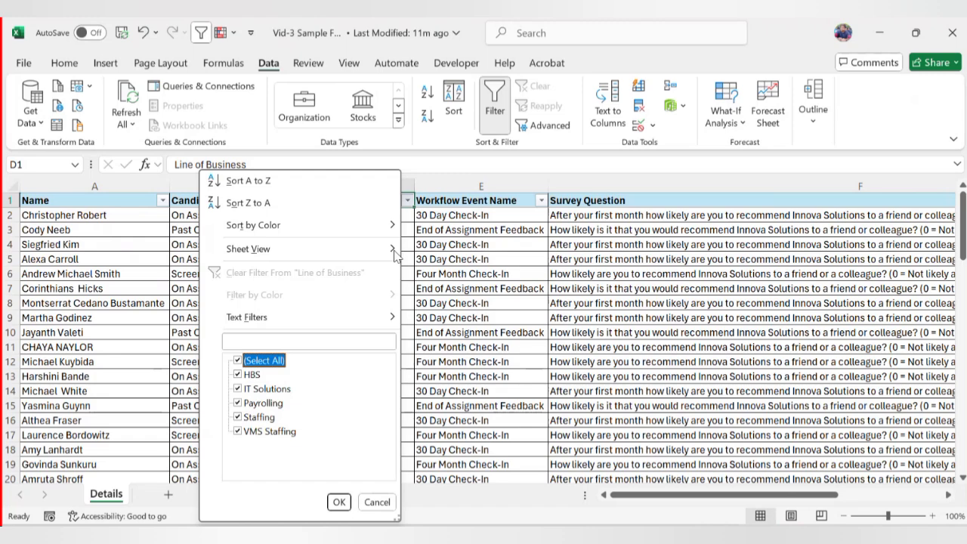
pyautogui.press('space')
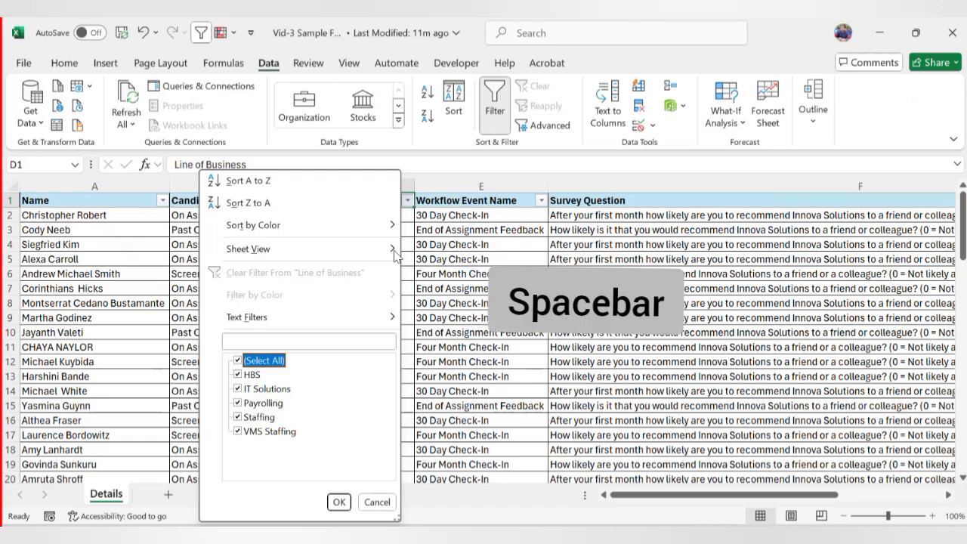
pyautogui.press('space')
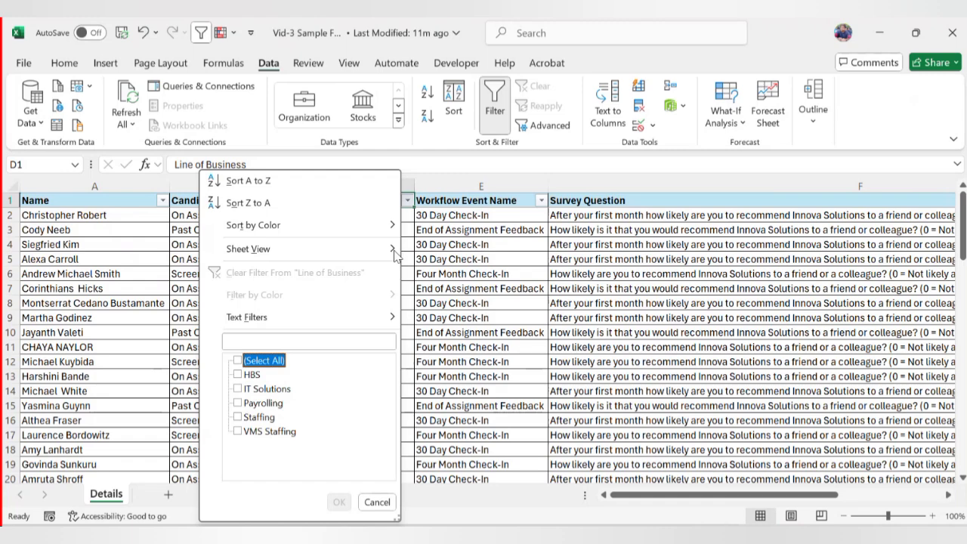
# - Choose only IT Solutions in the Line of Business filter list and apply the filter
pyautogui.press('Down')
pyautogui.press('Down')
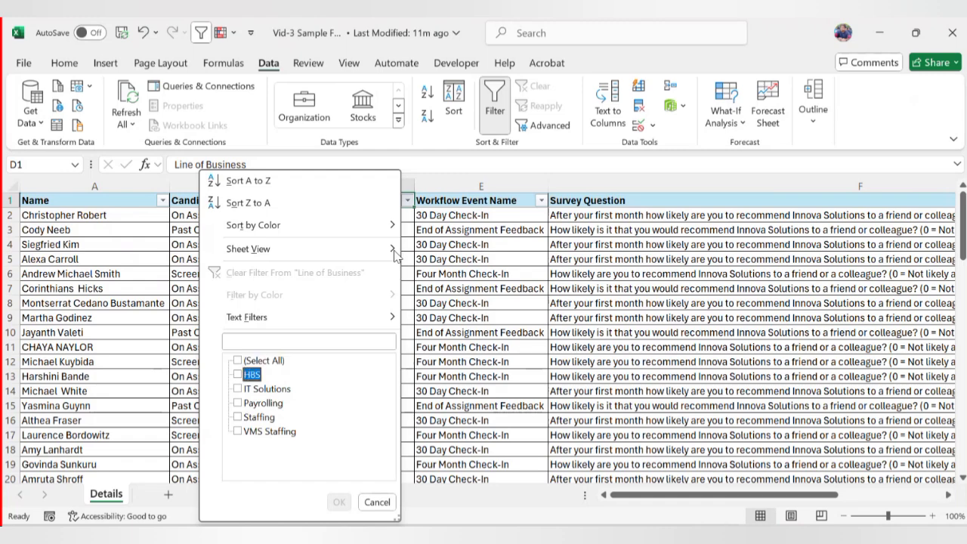
pyautogui.press('space')
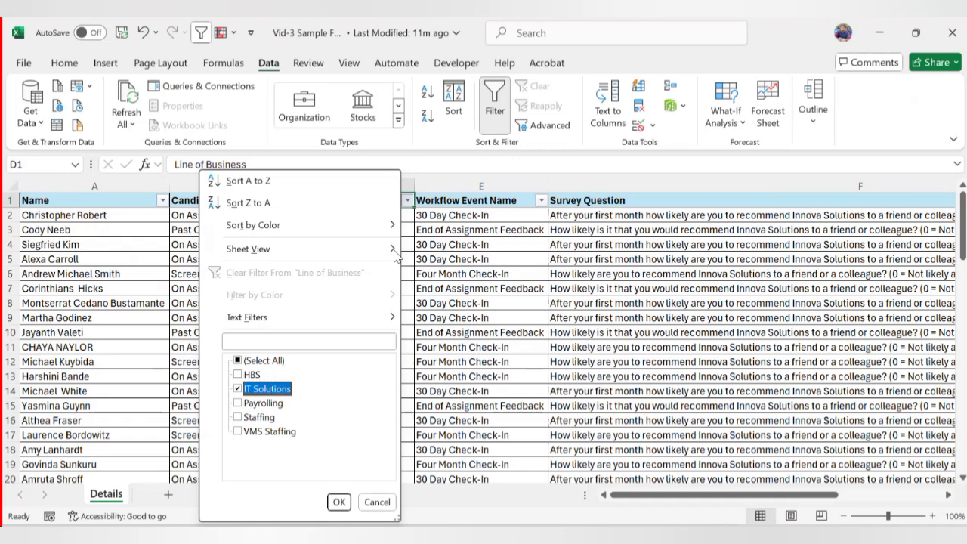
pyautogui.press('Return')
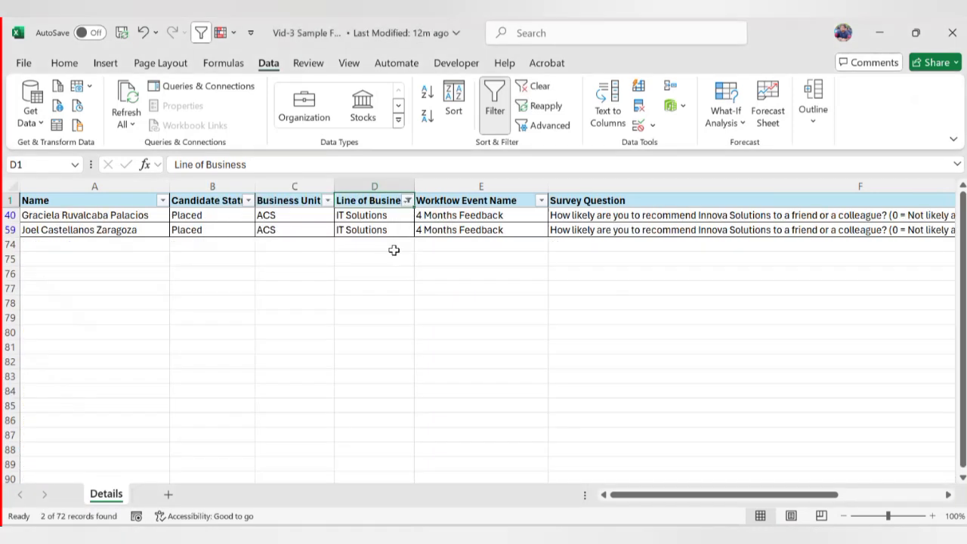
# - Clear the Line of Business filter while keeping the filter controls on the header row
pyautogui.press('Down')
pyautogui.press('Up')
pyautogui.press('Down')
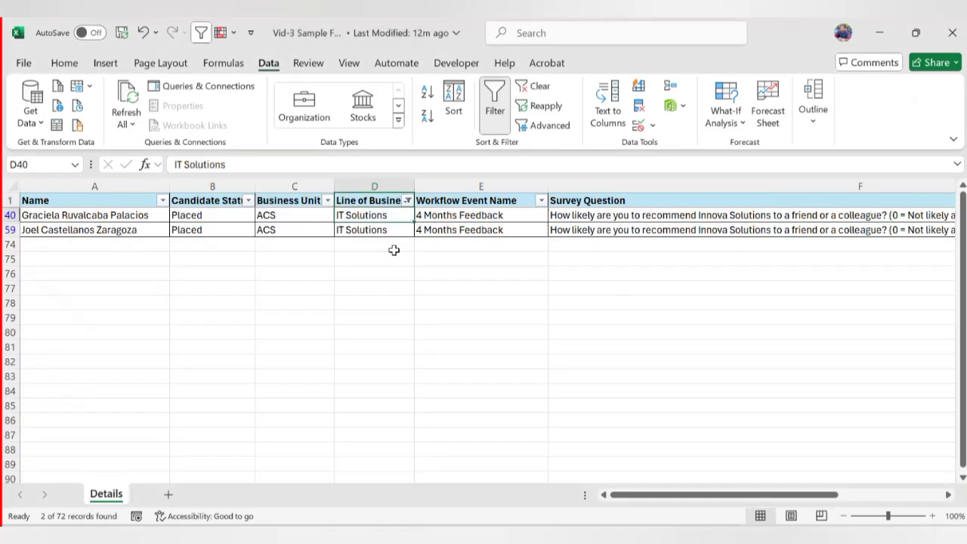
pyautogui.press('Up')
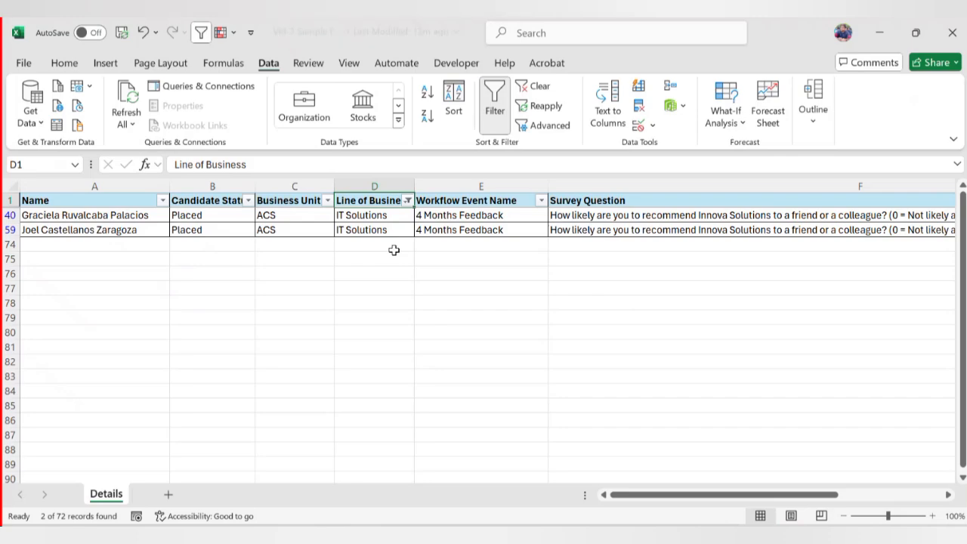
pyautogui.press('alt')
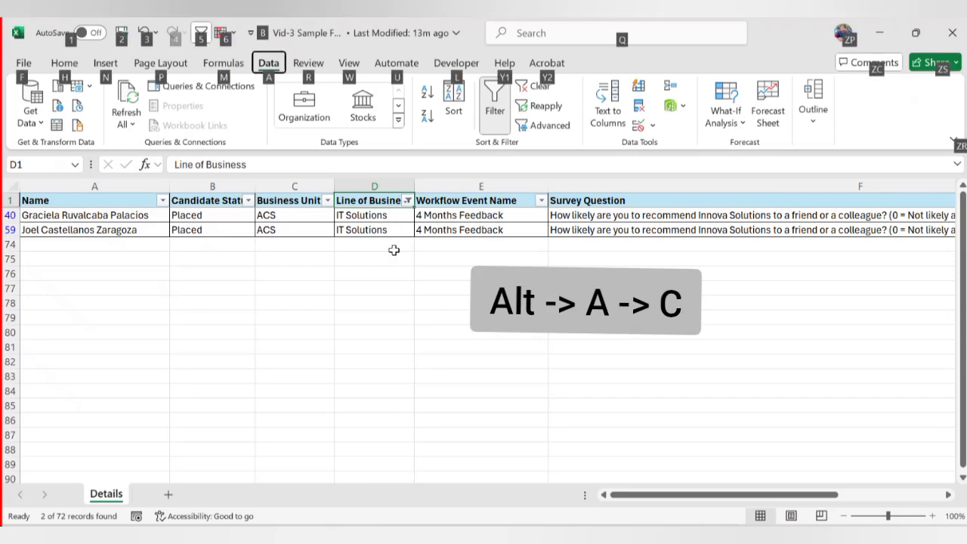
pyautogui.press('a')
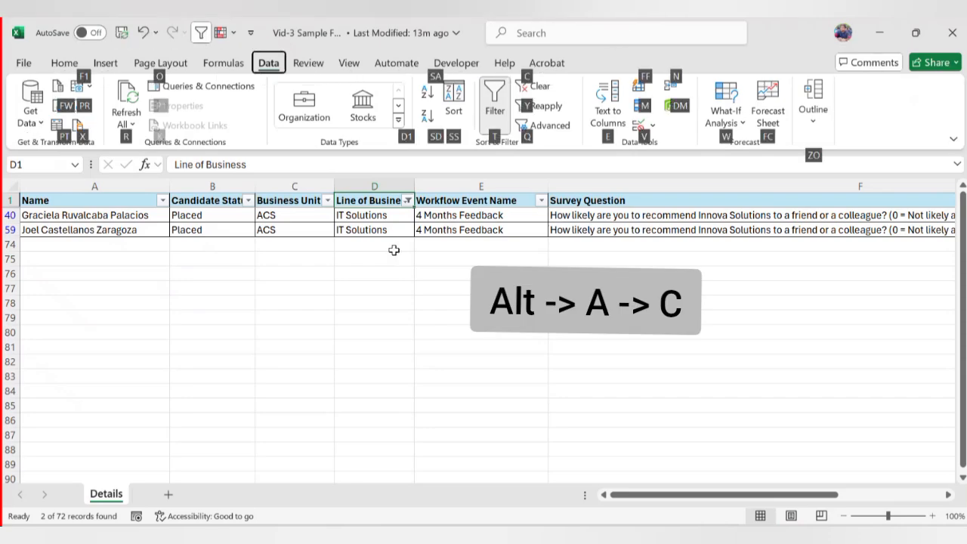
pyautogui.press('c')
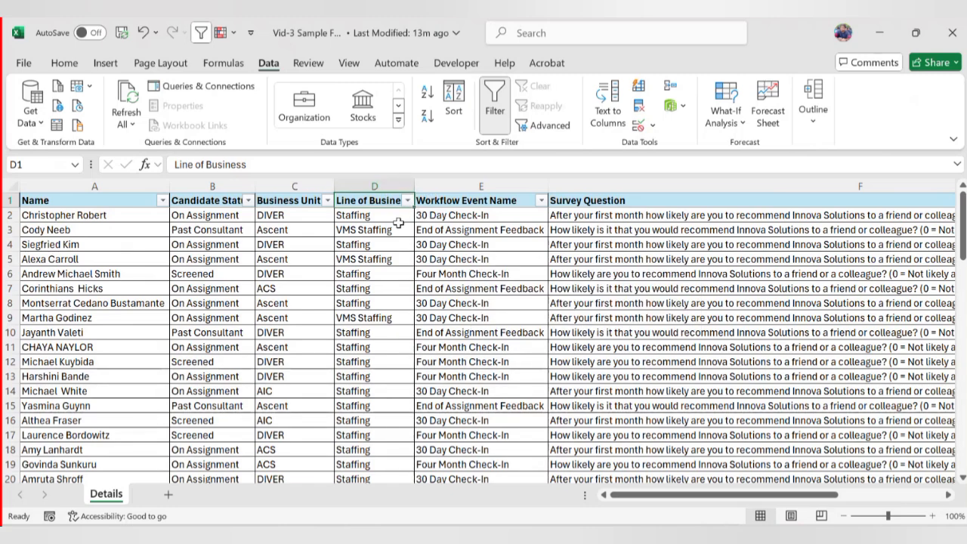
# - Look over the unfiltered Line of Business column, then go to the Name header in cell A1
pyautogui.click(398, 220)
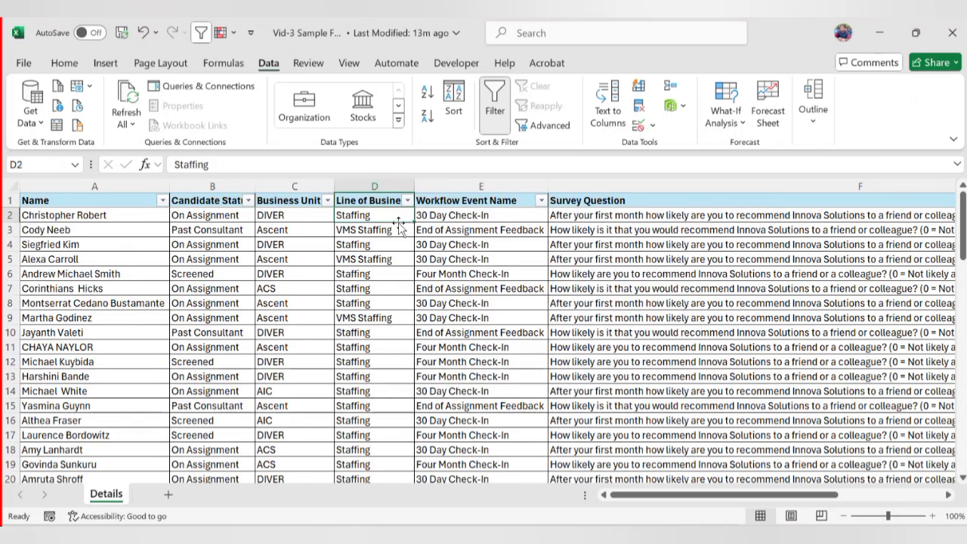
pyautogui.press('Up')
pyautogui.press('Down')
pyautogui.hotkey('ctrl', 'shift', 'Down')
pyautogui.press('Down')
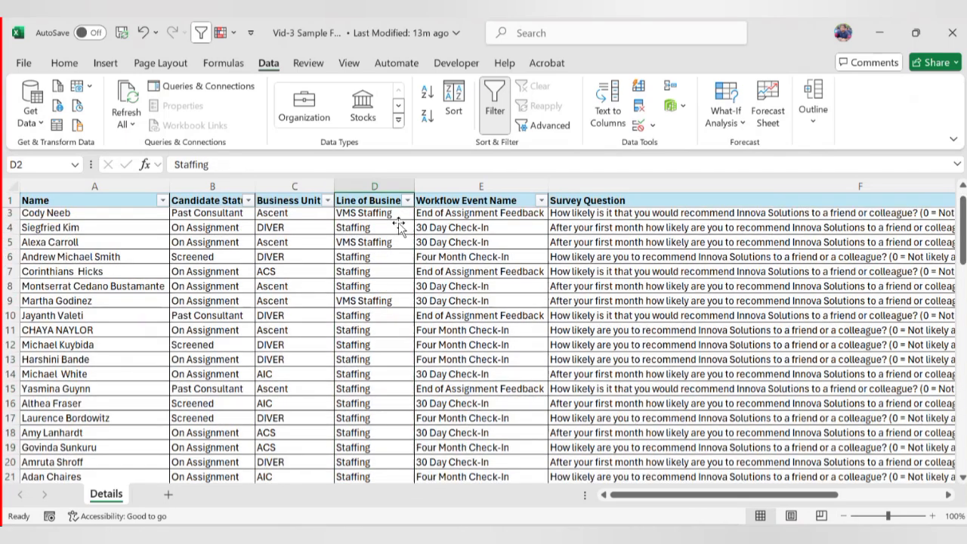
pyautogui.press('Up')
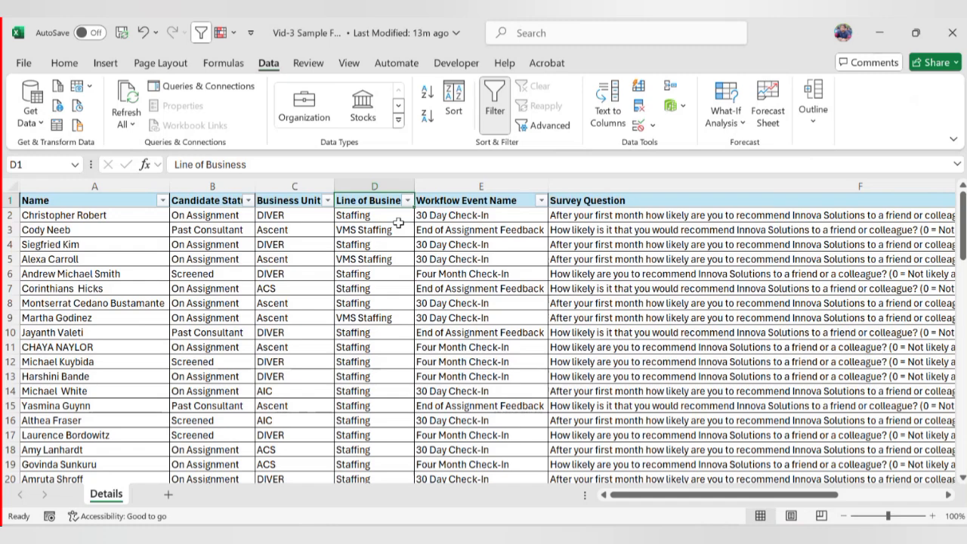
pyautogui.press('Left')
pyautogui.press('Left')
pyautogui.press('Left')
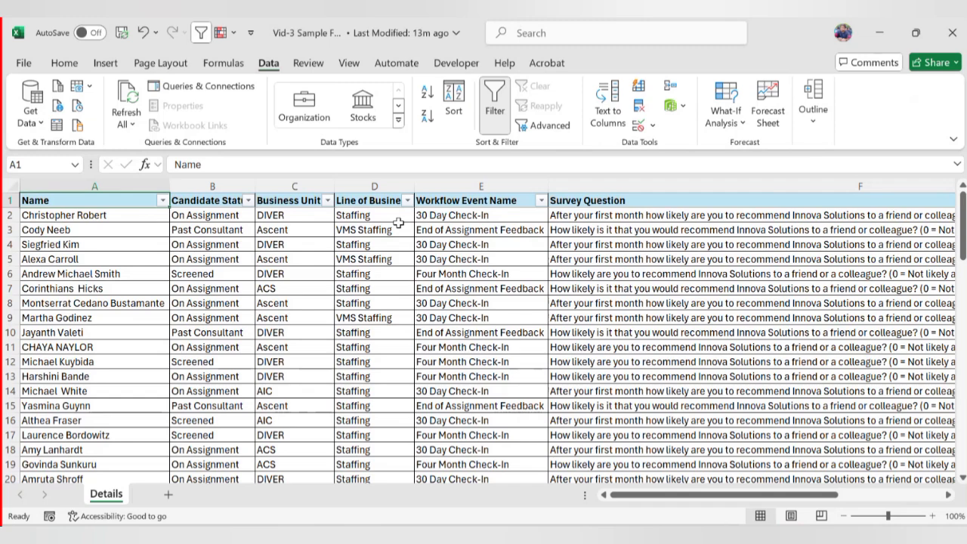
# - Sort the survey data by the Name column from A to Z using its filter options
pyautogui.hotkey('alt', 'Down')
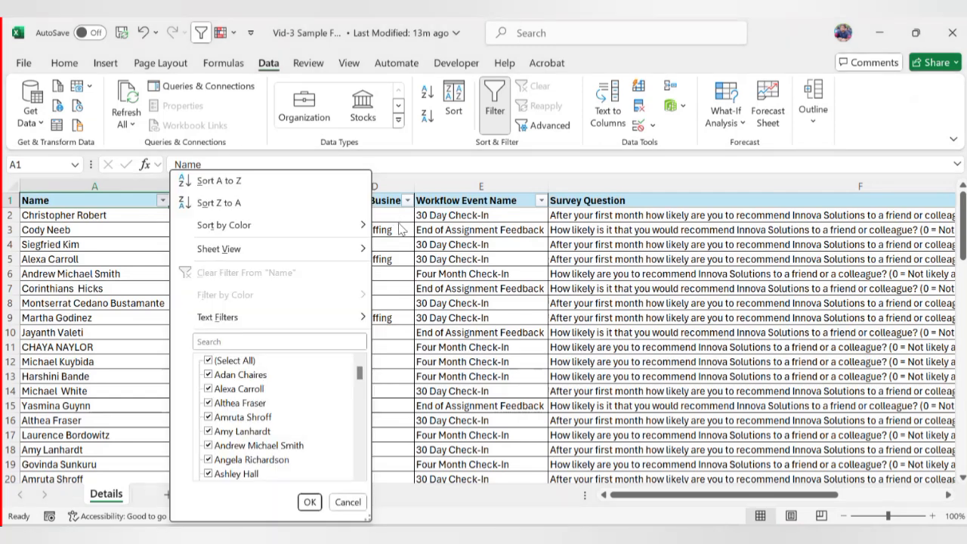
pyautogui.press('Down')
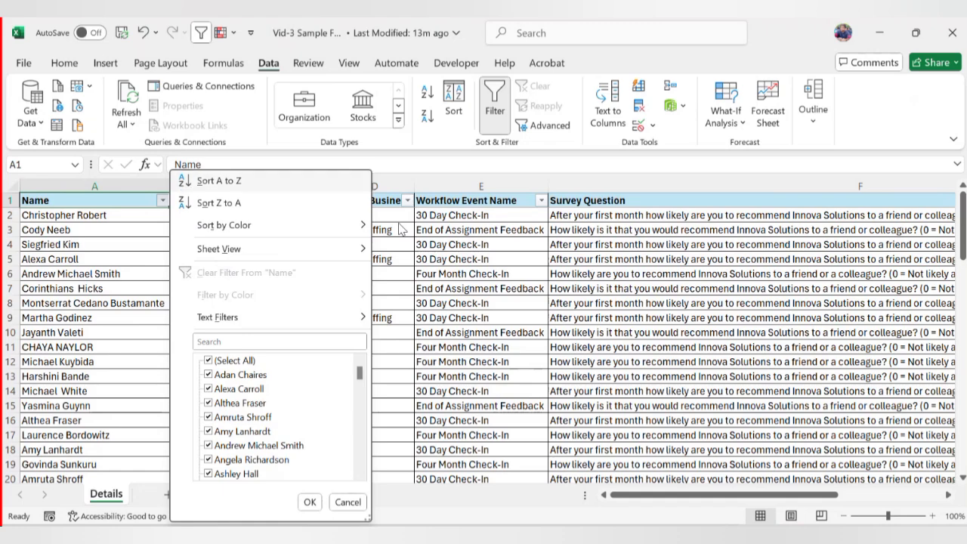
pyautogui.press('Down')
pyautogui.press('Up')
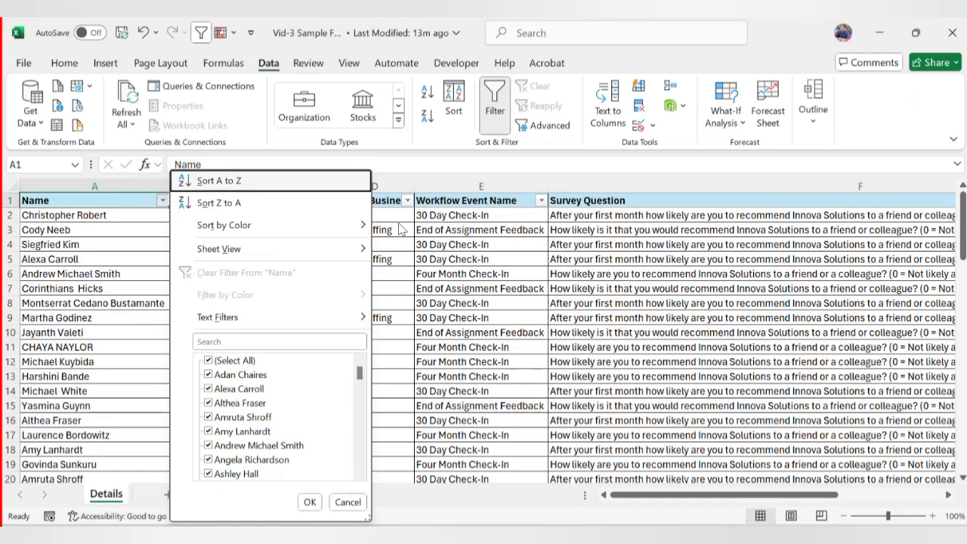
pyautogui.press('Down')
pyautogui.press('Up')
pyautogui.press('Down')
pyautogui.press('Up')
pyautogui.press('Down')
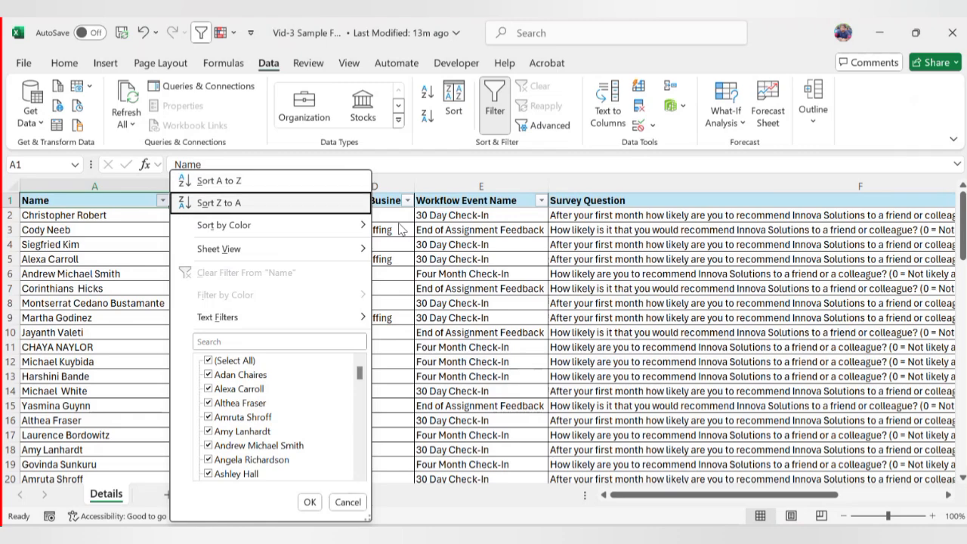
pyautogui.press('Up')
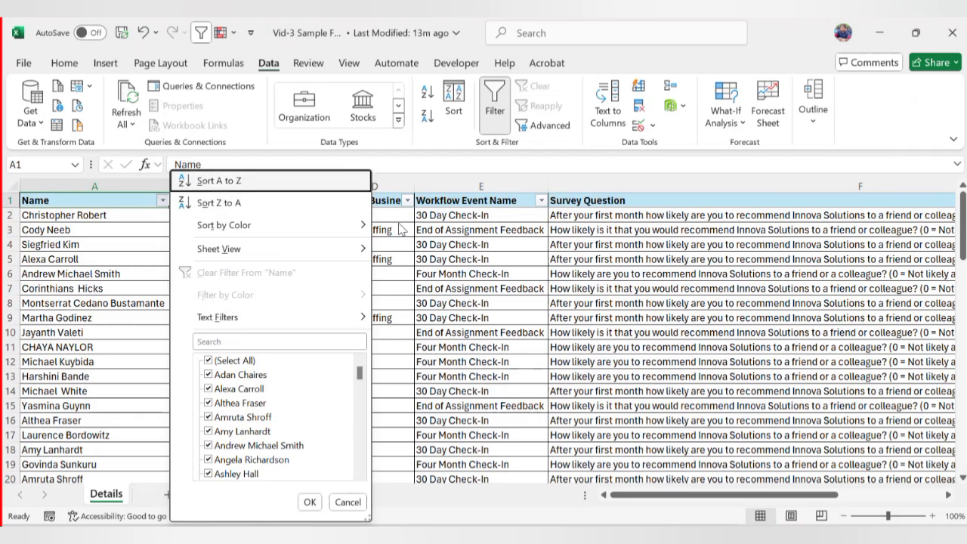
pyautogui.press('Return')
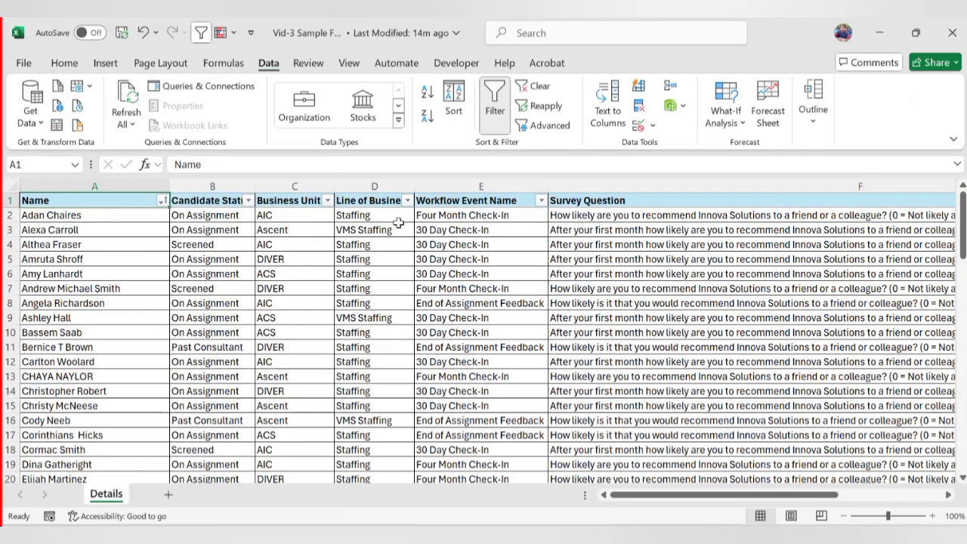
# - Check the sorted Name column down to its last row, return to cell A1, and remove the filters from the header row
pyautogui.press('Down')
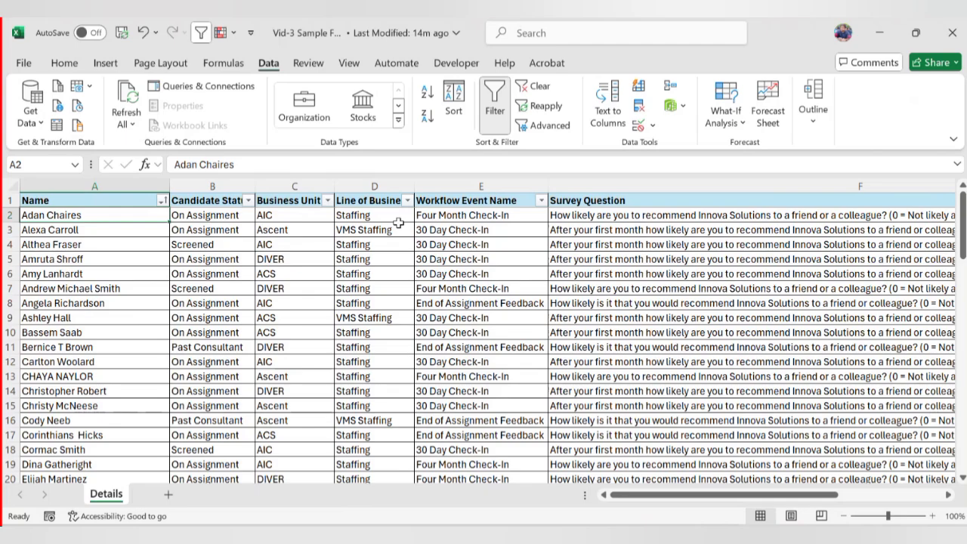
pyautogui.hotkey('ctrl', 'Down')
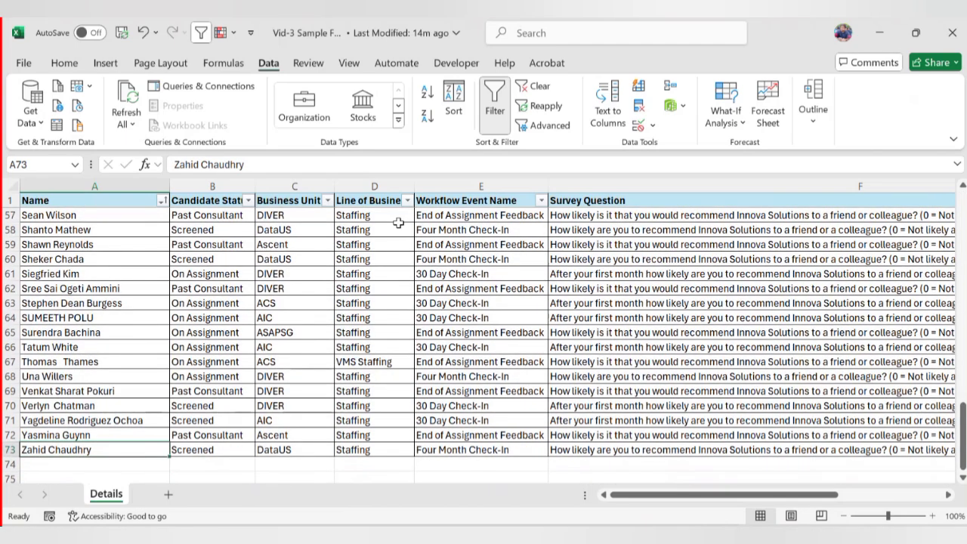
pyautogui.hotkey('ctrl', 'Up')
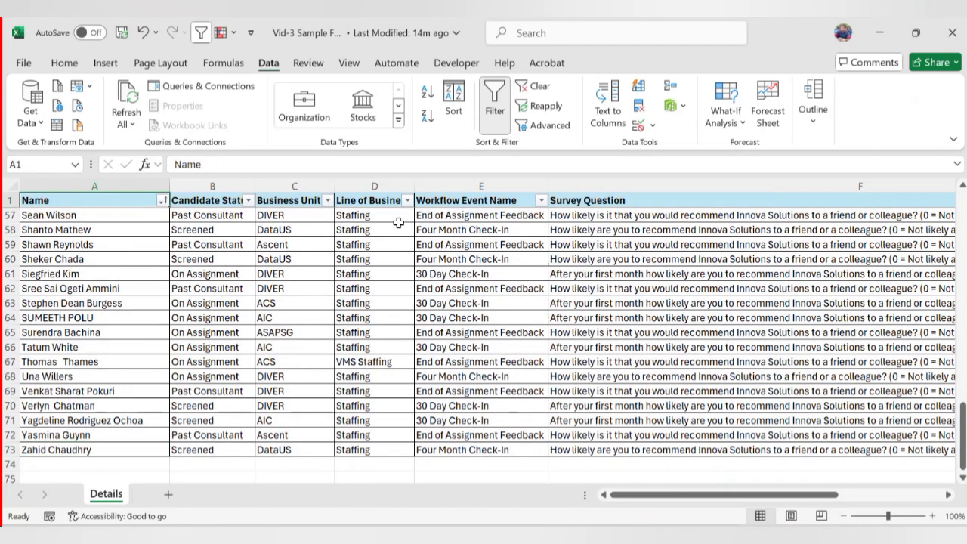
pyautogui.press('Down')
pyautogui.press('Up')
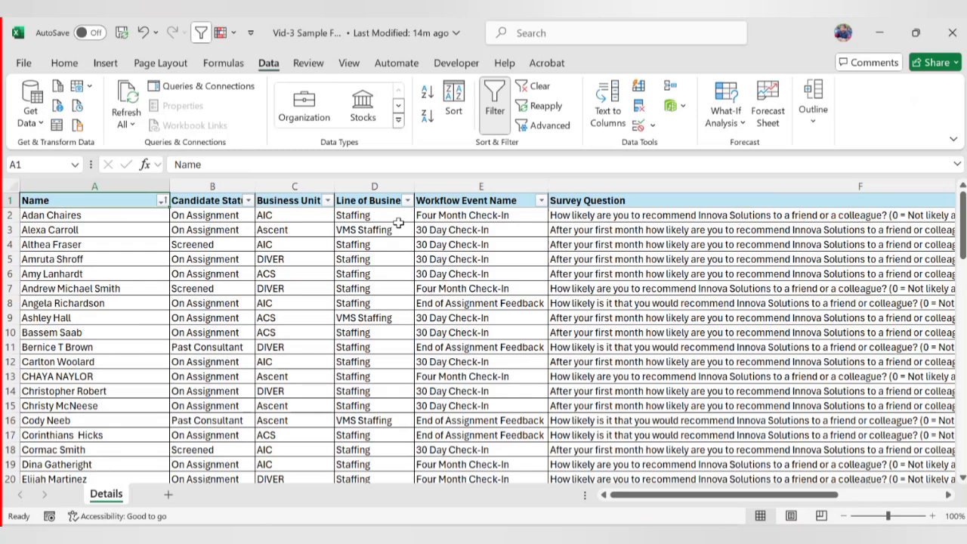
pyautogui.hotkey('ctrl', 'shift', 'l')
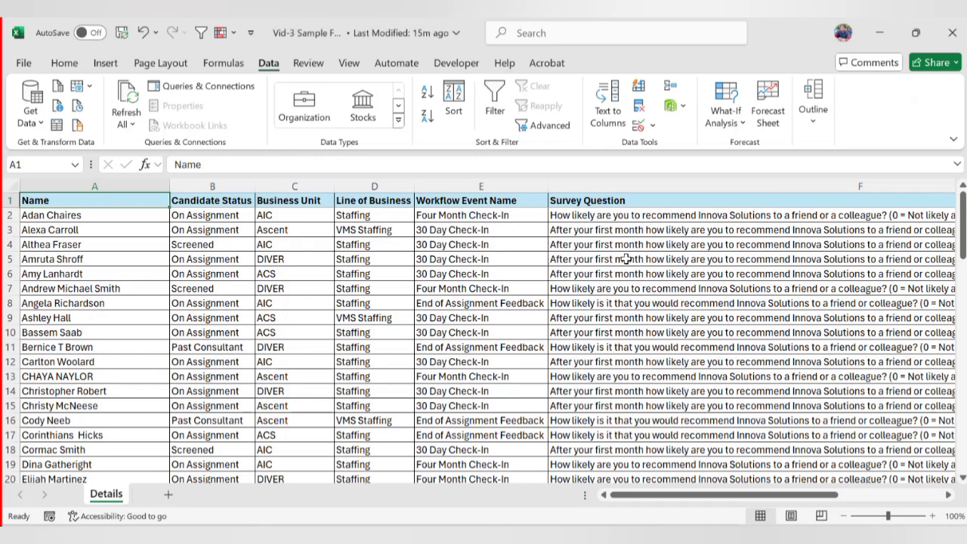
pyautogui.click(371, 244)
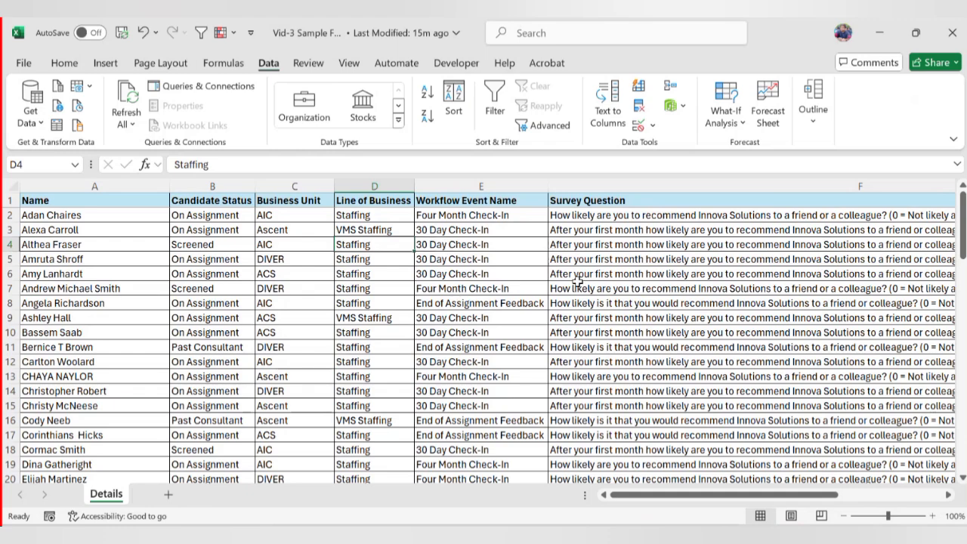
pyautogui.click(106, 65)
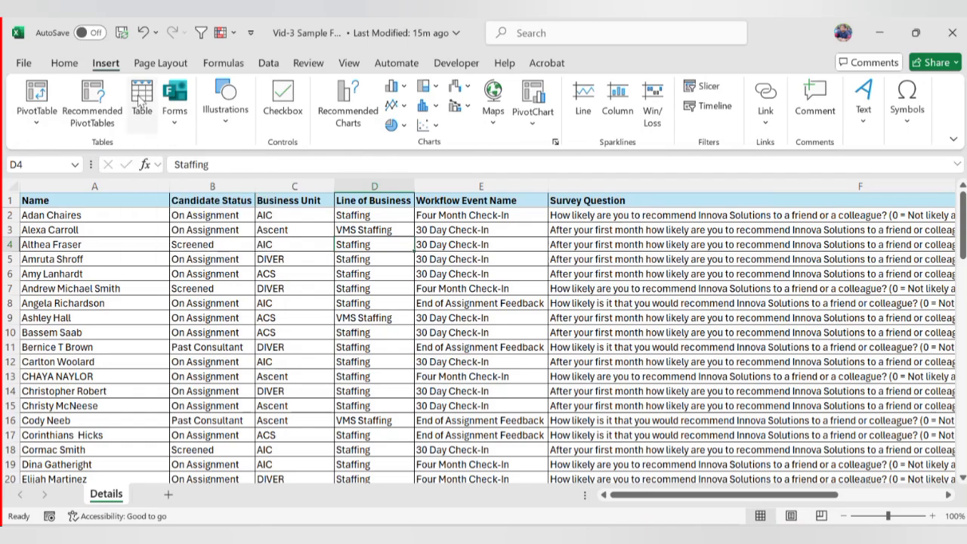
pyautogui.click(141, 100)
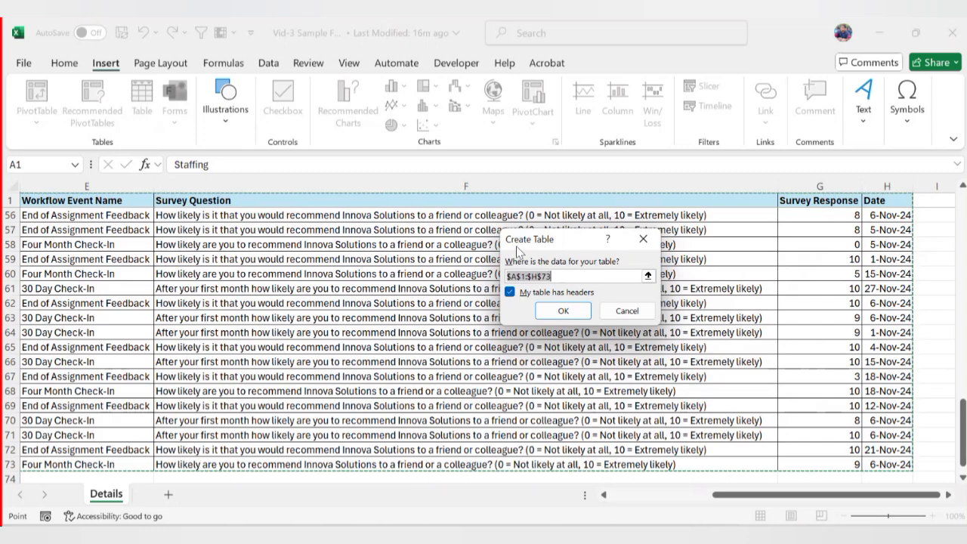
pyautogui.click(627, 312)
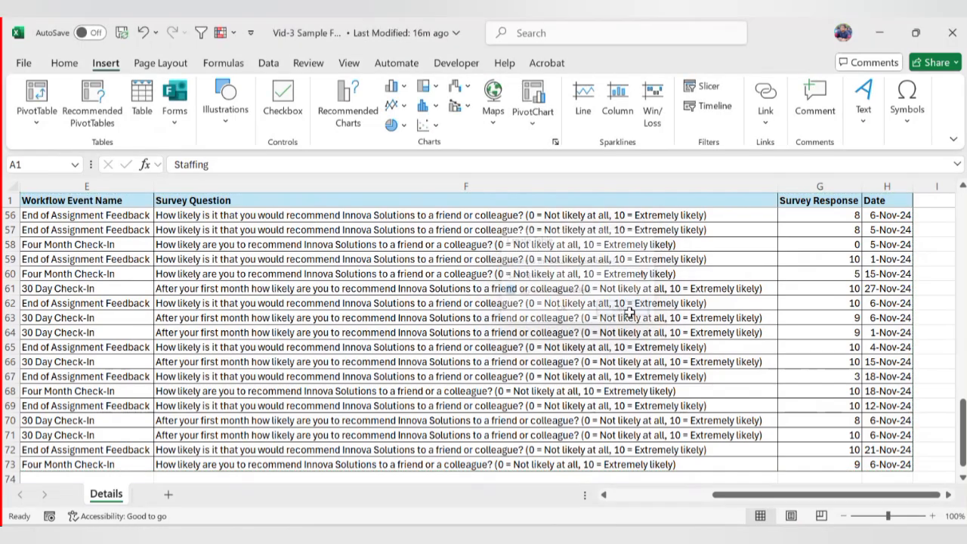
pyautogui.click(608, 303)
# - Convert the survey data in A1:H73 into a table with headers and return to the start of the data
pyautogui.hotkey('ctrl', 'Home')
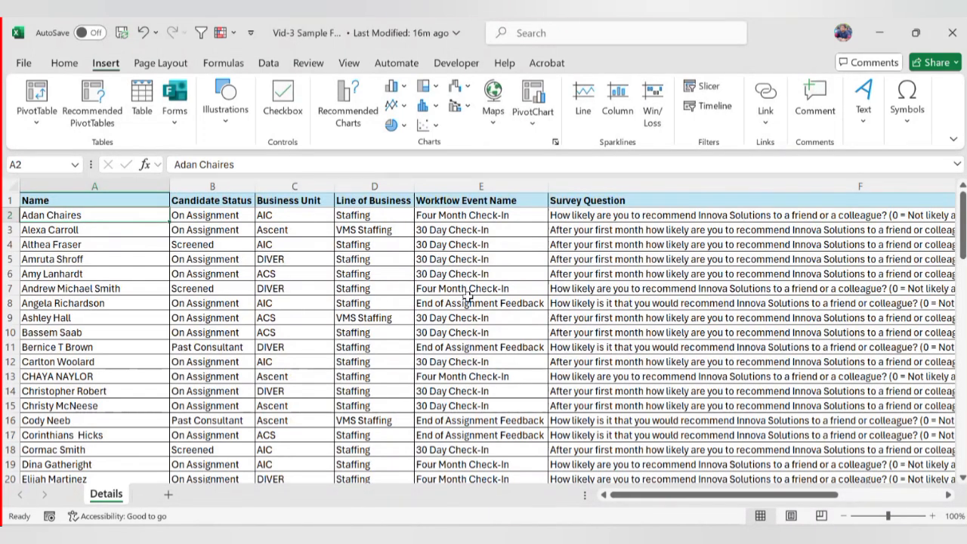
pyautogui.hotkey('ctrl', 't')
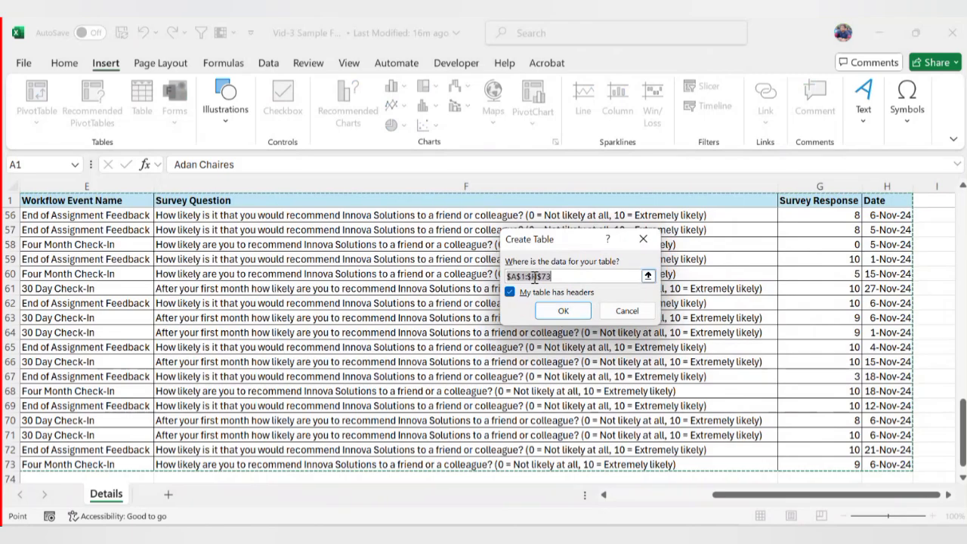
pyautogui.click(563, 311)
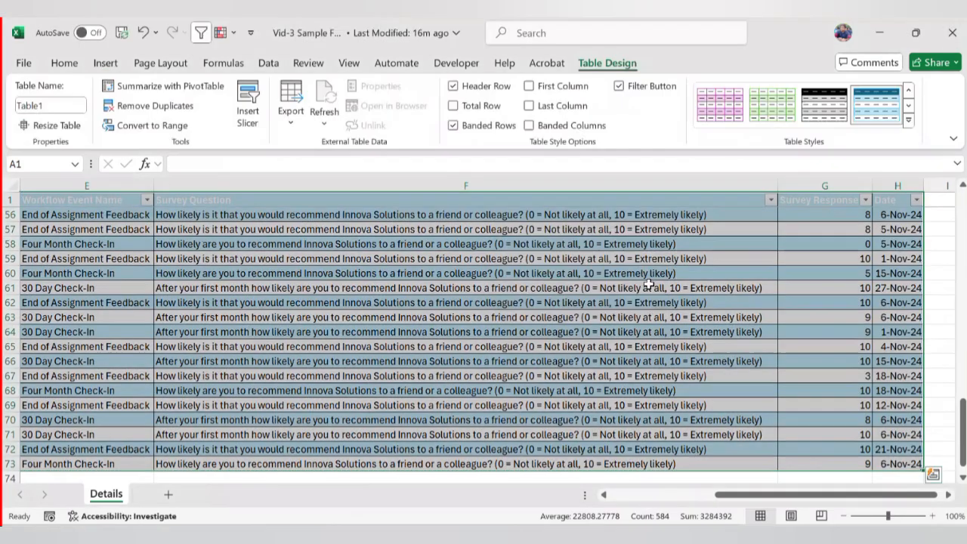
pyautogui.click(517, 259)
pyautogui.hotkey('ctrl', 'Home')
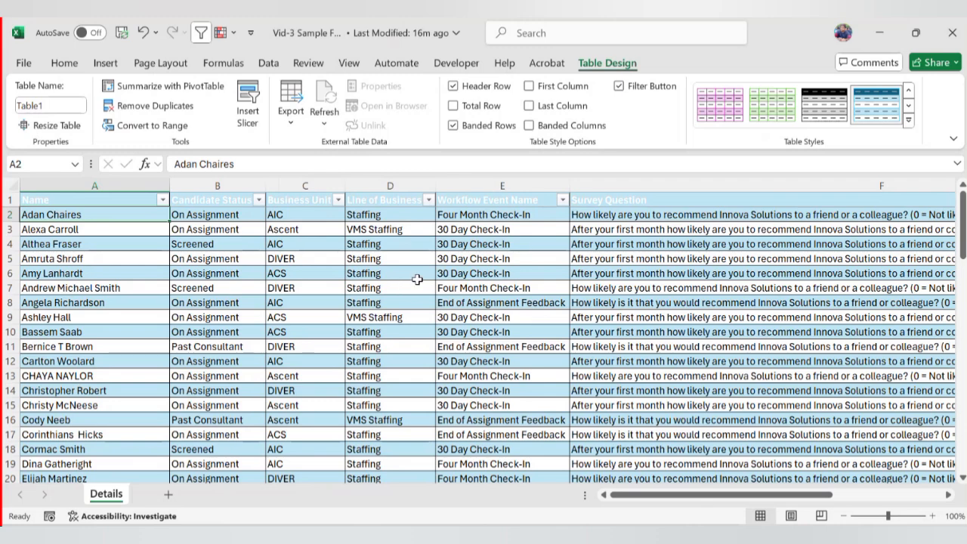
# - Rename the table to the presenter's first name followed directly by Table1
pyautogui.click(43, 106)
pyautogui.click(50, 106)
pyautogui.press('BackSpace')
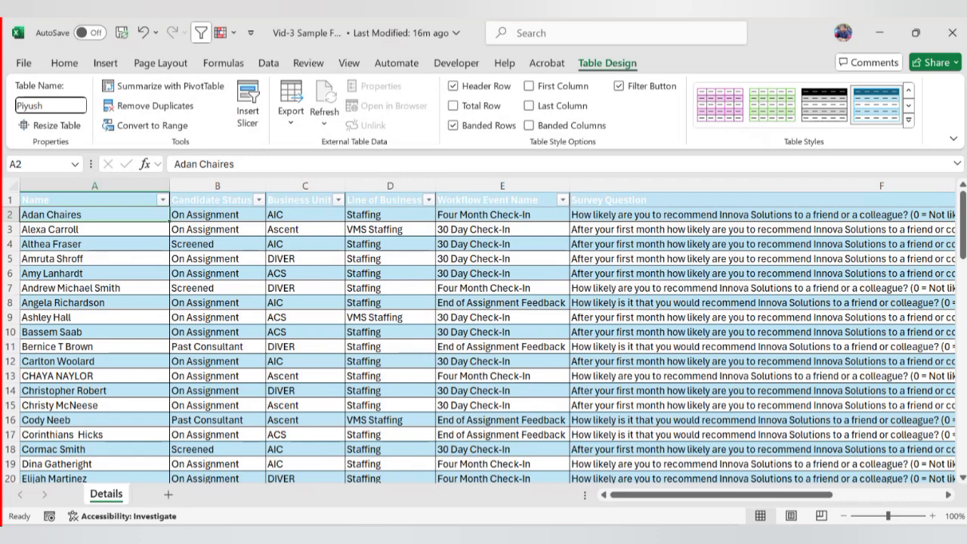
pyautogui.write('Table1')
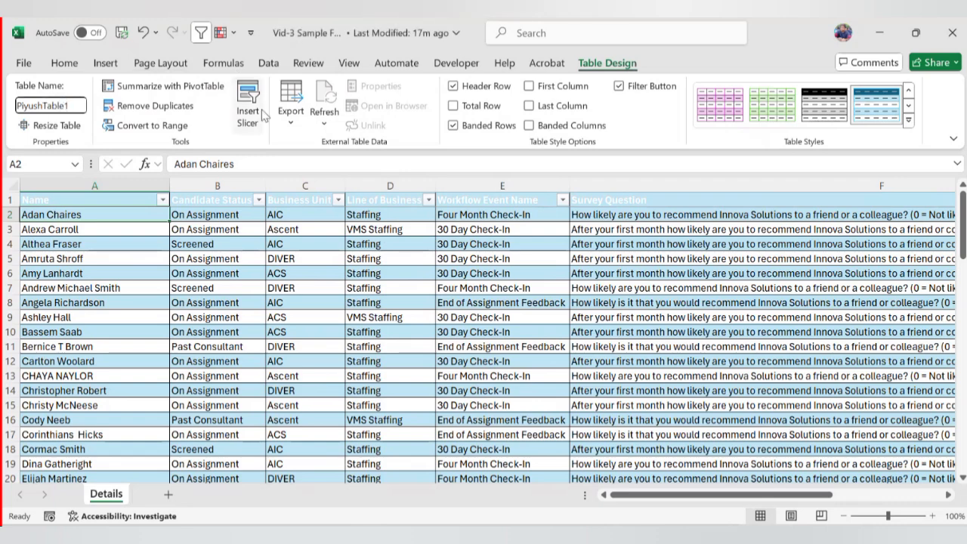
pyautogui.press('Return')
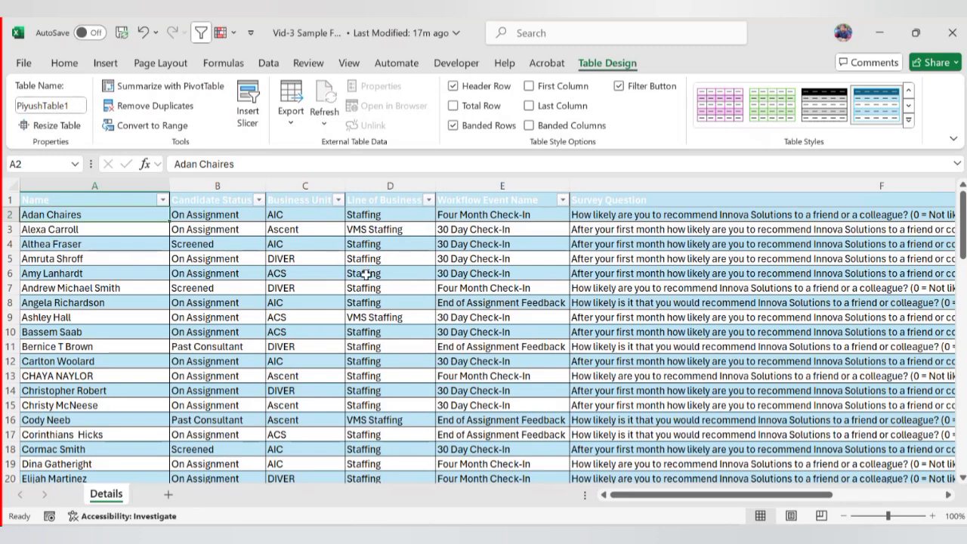
# - Turn off Banded Rows for the survey table
pyautogui.click(58, 200)
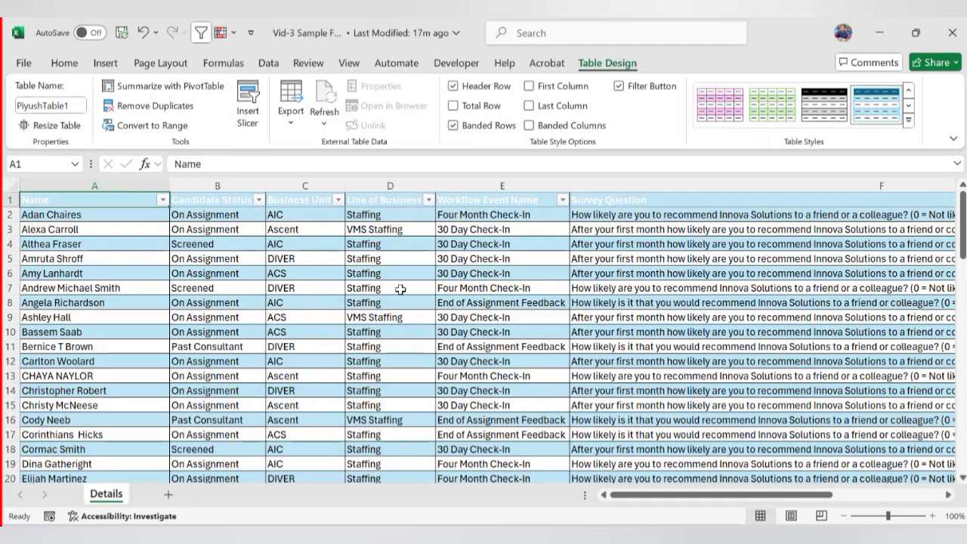
pyautogui.click(454, 125)
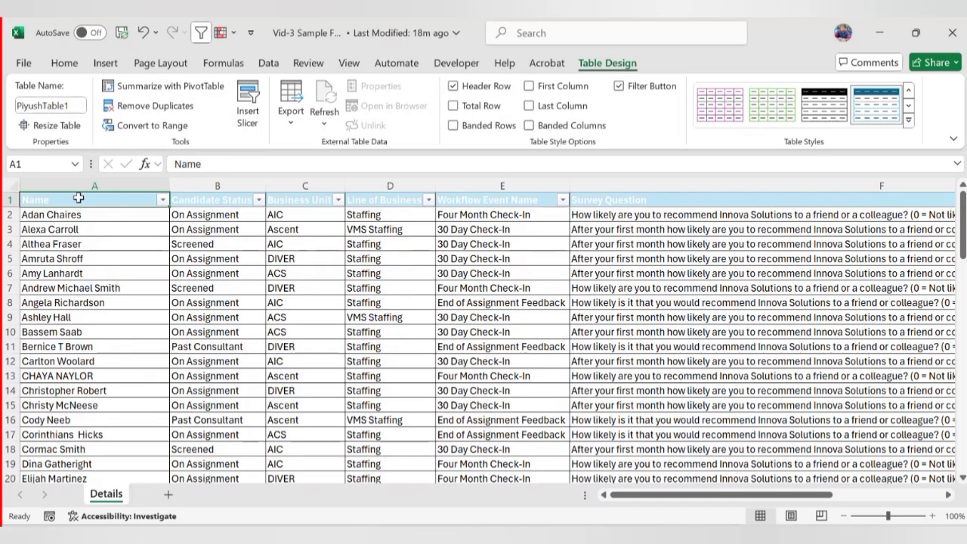
# - Set the font color of the table's header row, A1 through H1, to Automatic
pyautogui.hotkey('ctrl', 'shift', 'Right')
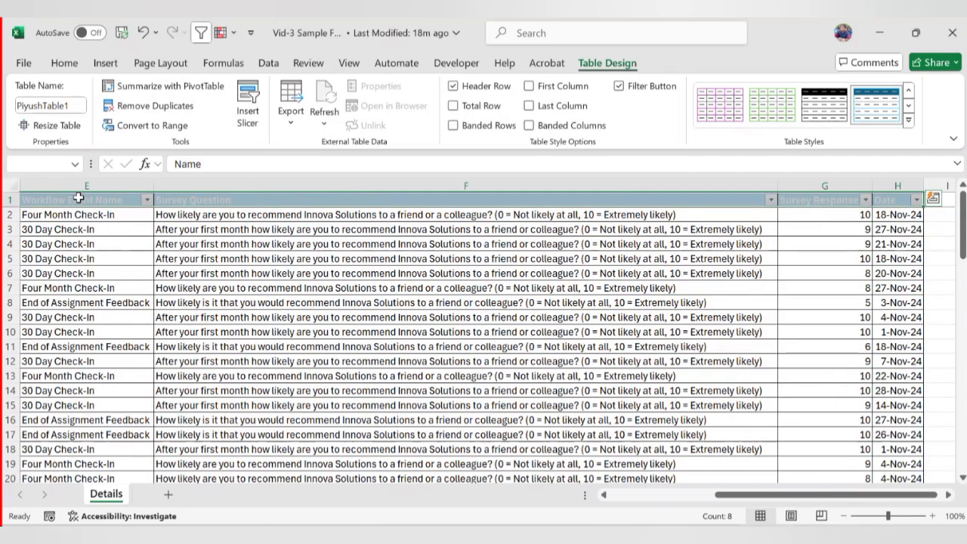
pyautogui.click(57, 66)
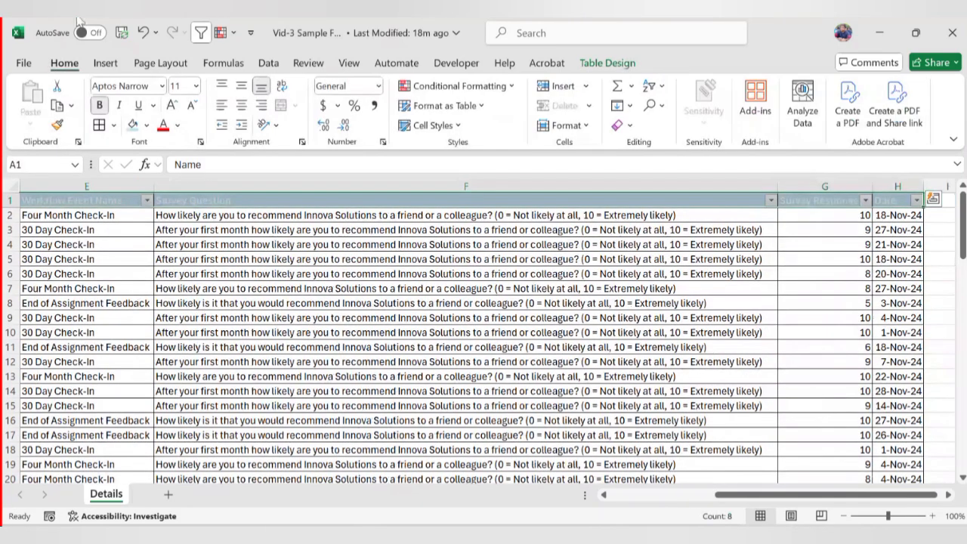
pyautogui.click(178, 125)
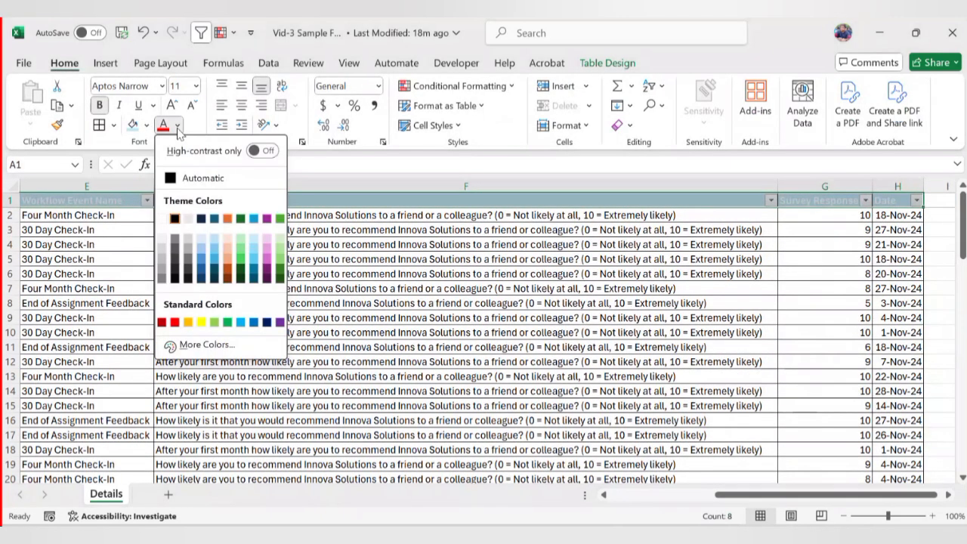
pyautogui.click(174, 217)
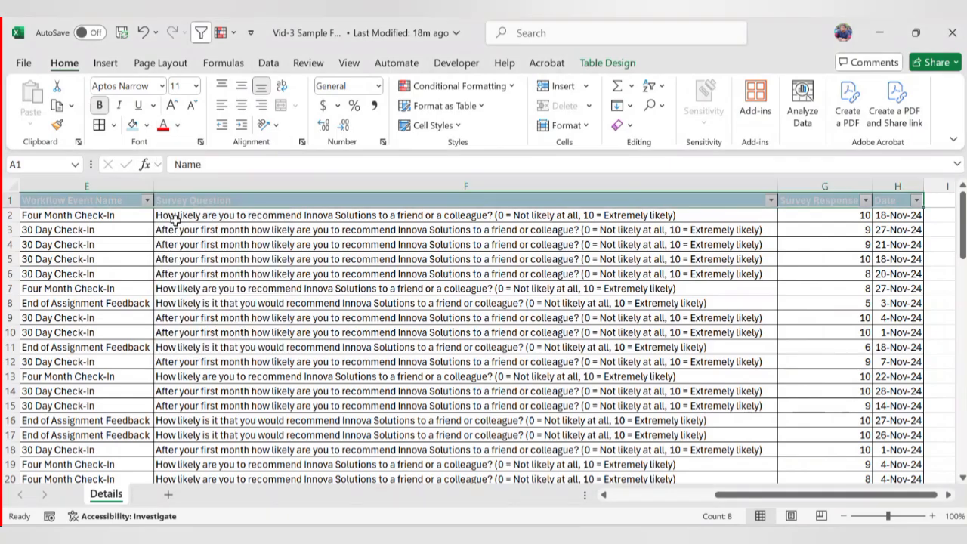
pyautogui.click(178, 125)
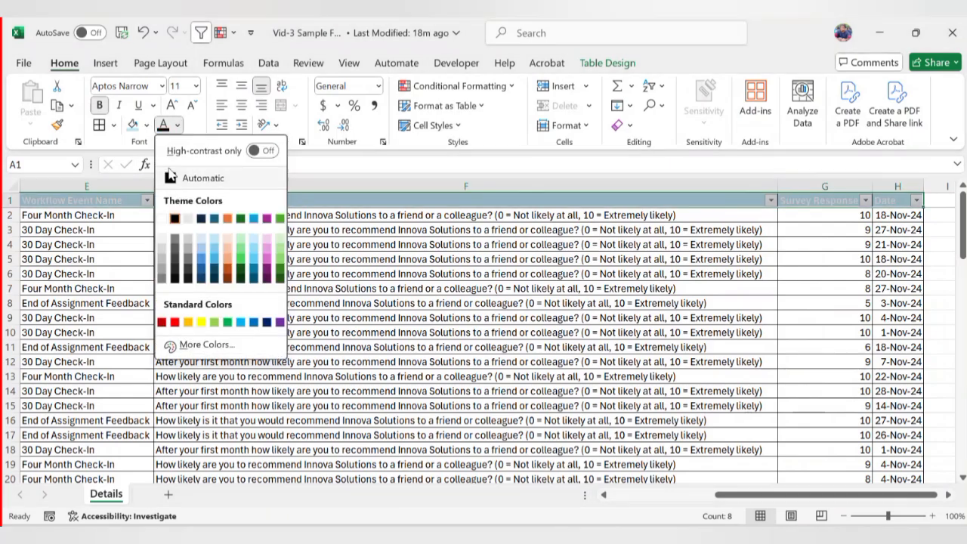
pyautogui.click(171, 178)
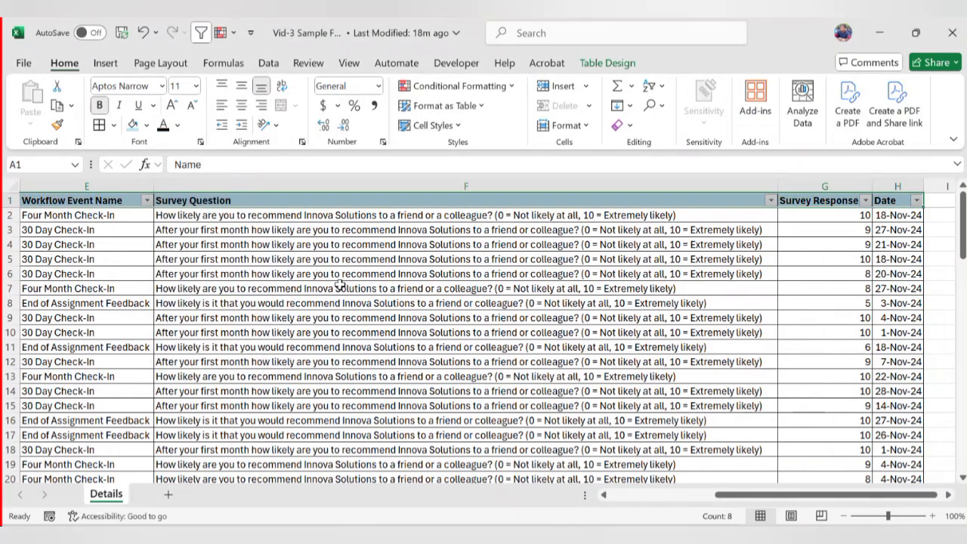
pyautogui.press('Down')
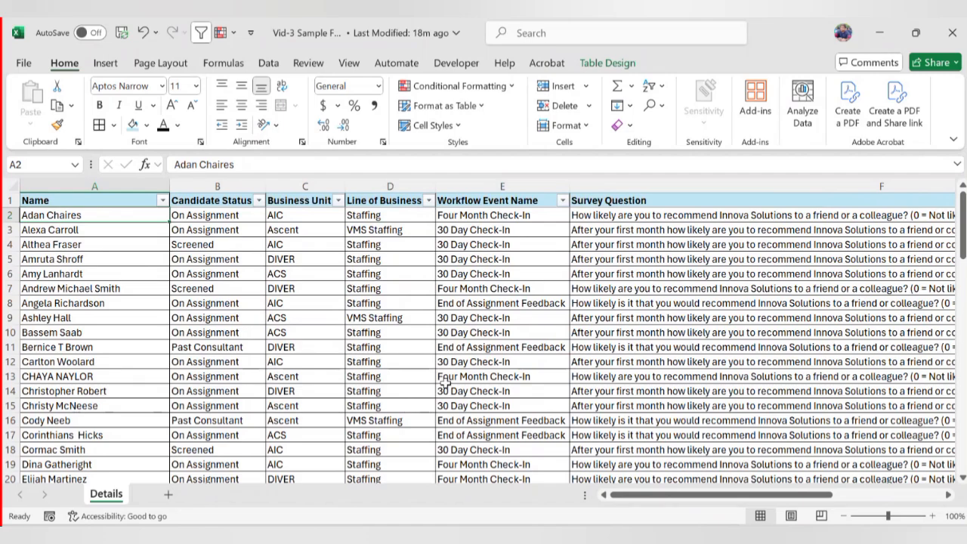
# - Narrow the Survey Question column to slightly more than its heading's width and set the sheet zoom to 90%
pyautogui.moveTo(662, 495); pyautogui.dragTo(746, 505)
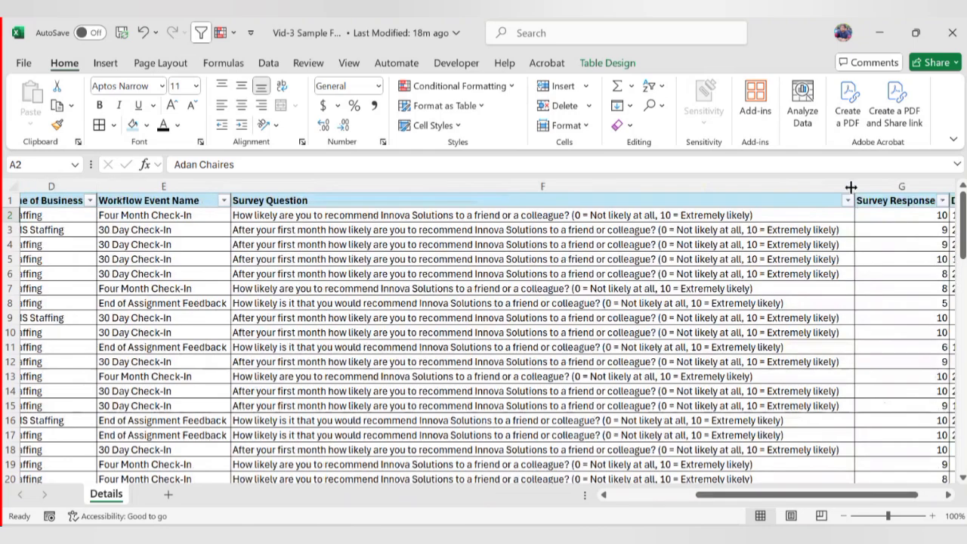
pyautogui.moveTo(852, 187); pyautogui.dragTo(346, 189)
pyautogui.click(845, 517)
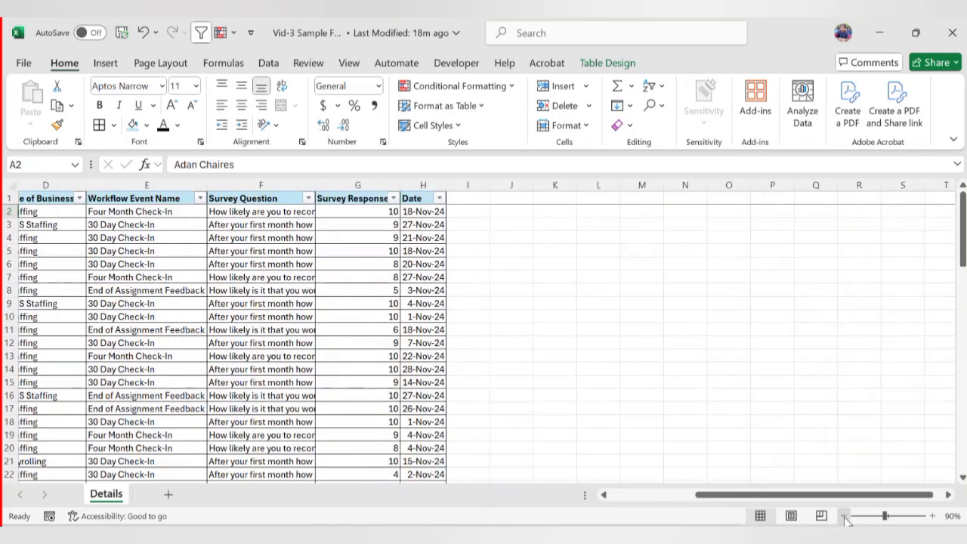
pyautogui.moveTo(757, 498); pyautogui.dragTo(737, 499)
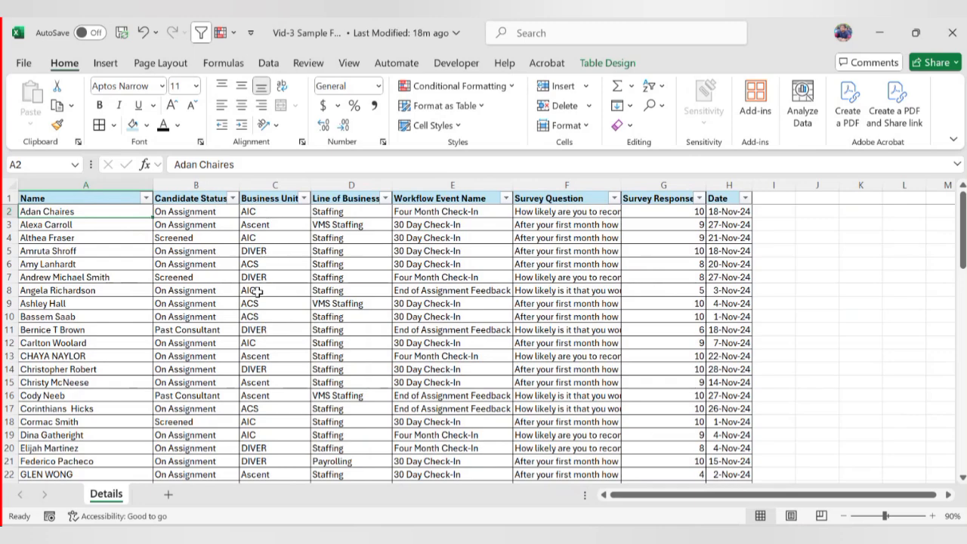
# - Insert a Business Unit slicer for the table and place it beside the Date column, stretched to about 2.91 inches high
pyautogui.click(259, 262)
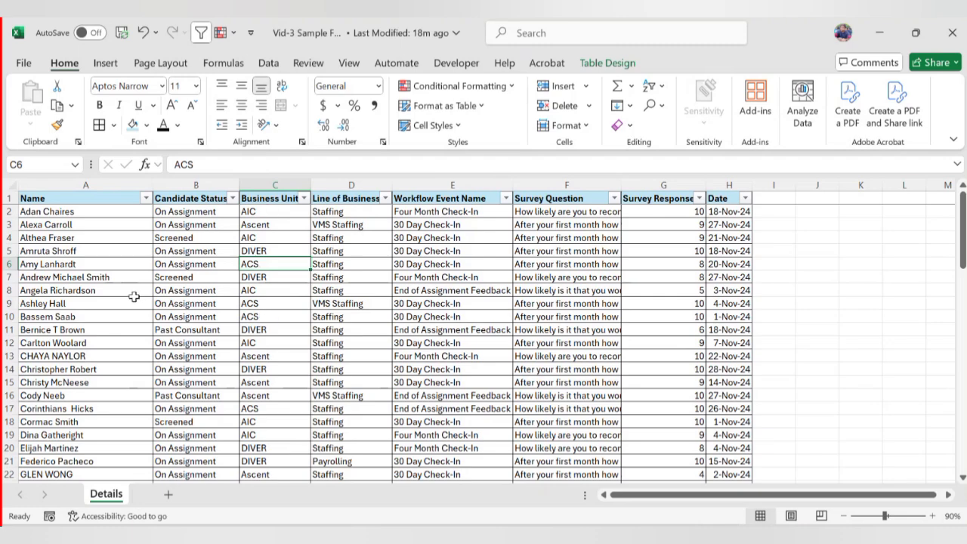
pyautogui.click(279, 225)
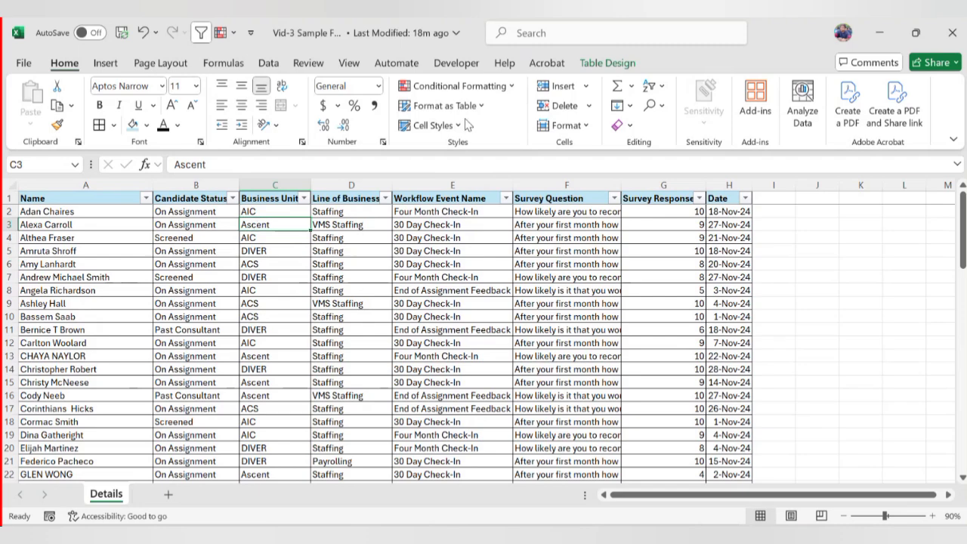
pyautogui.click(609, 64)
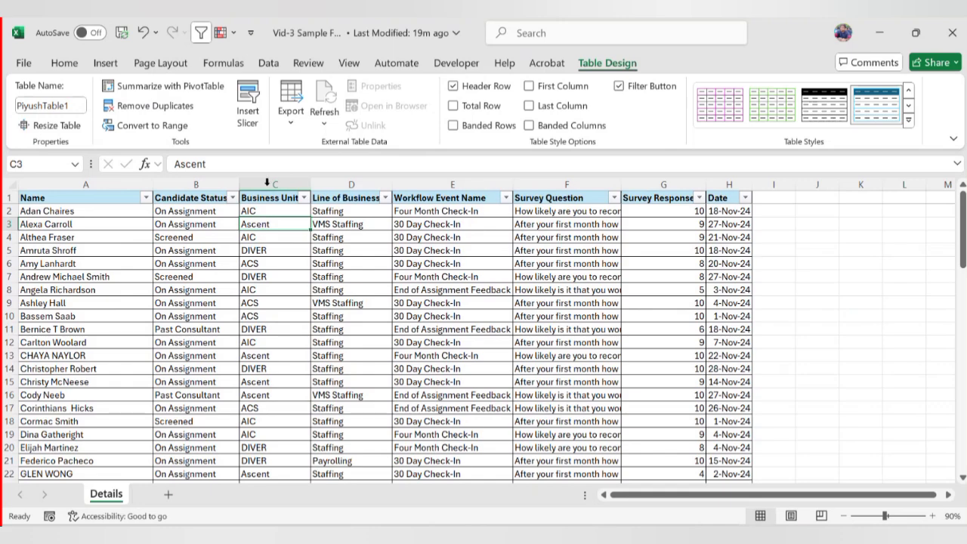
pyautogui.click(240, 109)
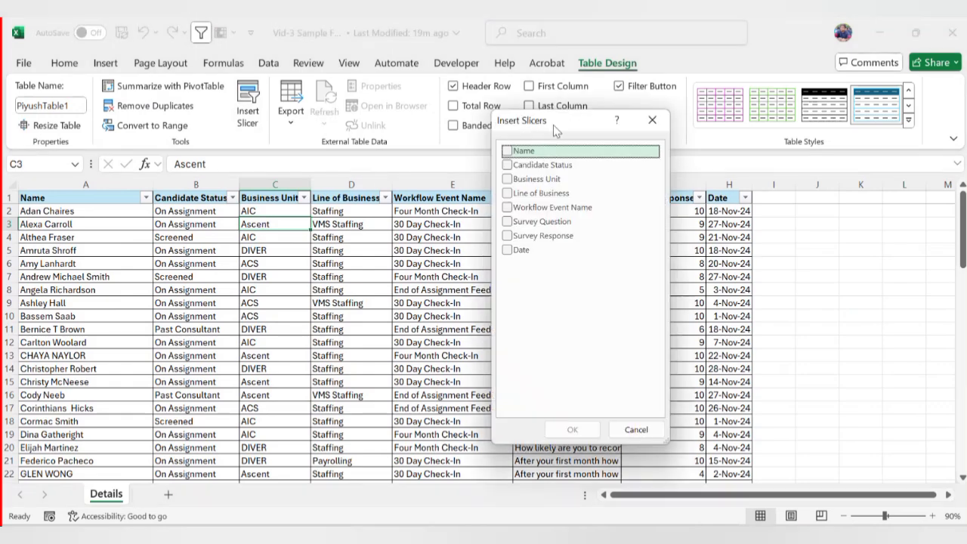
pyautogui.moveTo(556, 127); pyautogui.dragTo(640, 108)
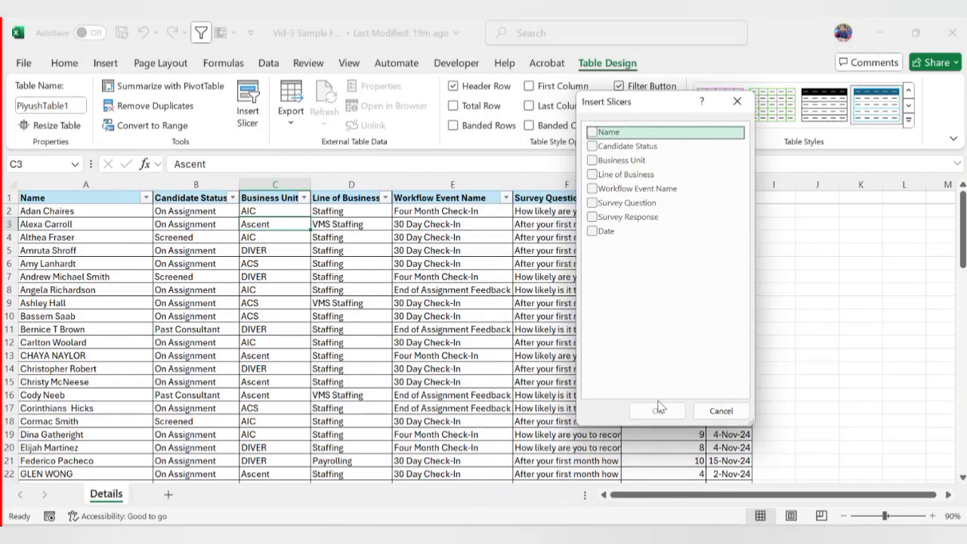
pyautogui.moveTo(657, 424); pyautogui.dragTo(656, 376)
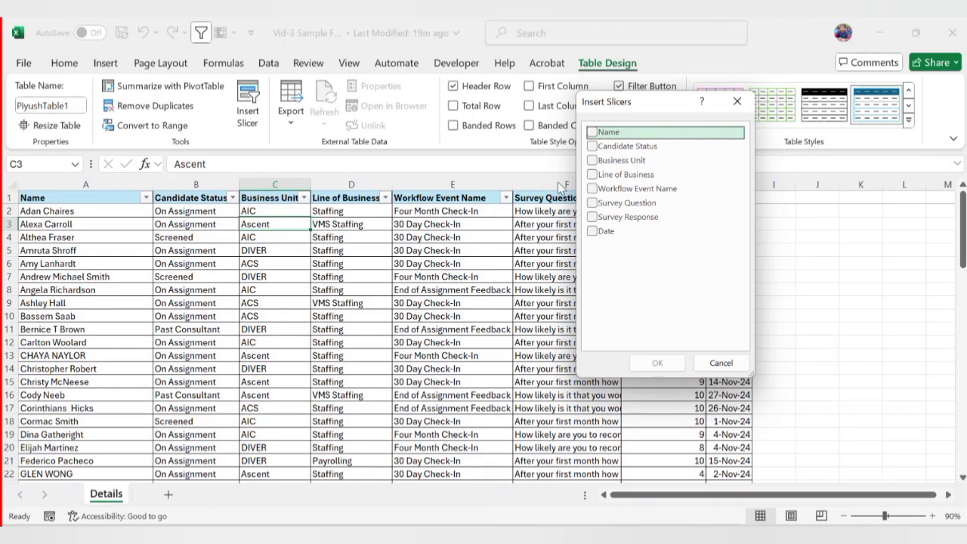
pyautogui.click(593, 161)
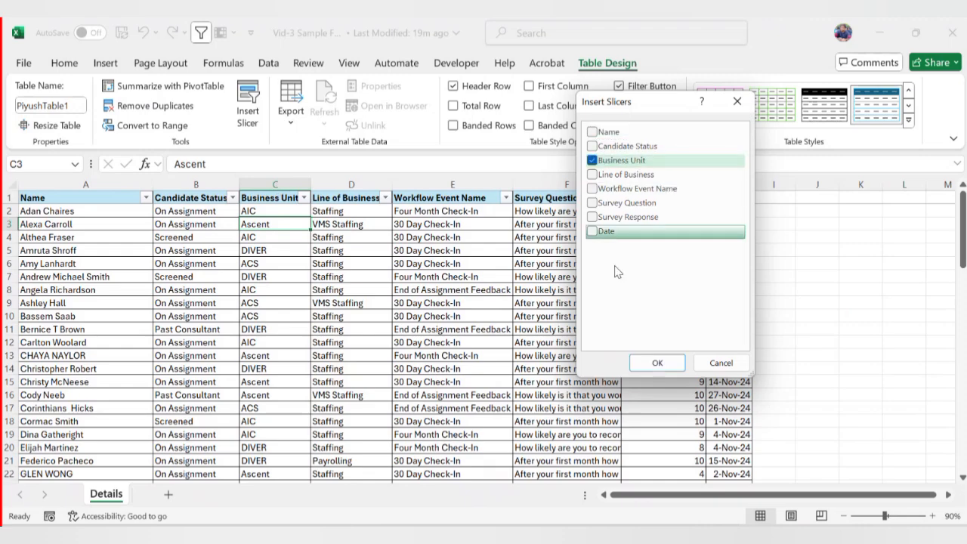
pyautogui.click(657, 363)
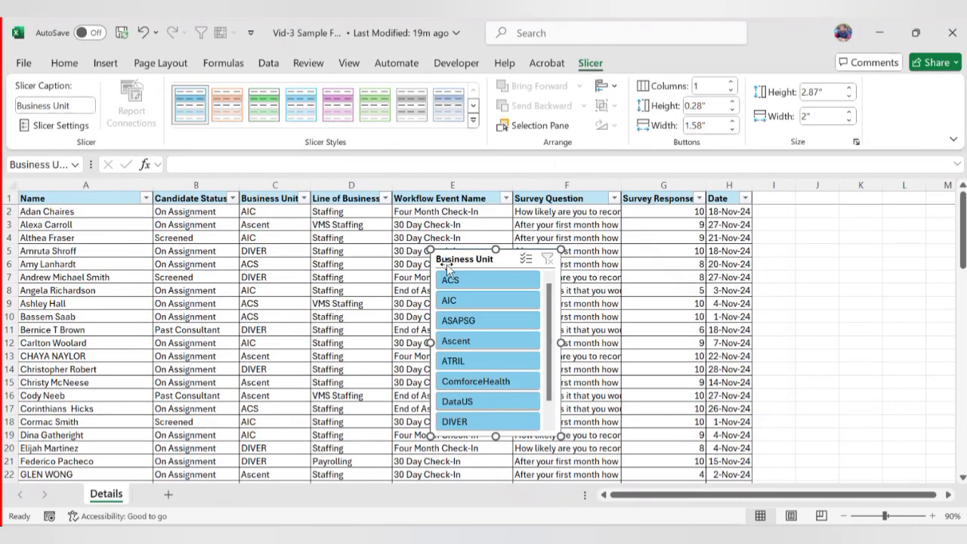
pyautogui.moveTo(459, 258); pyautogui.dragTo(815, 220)
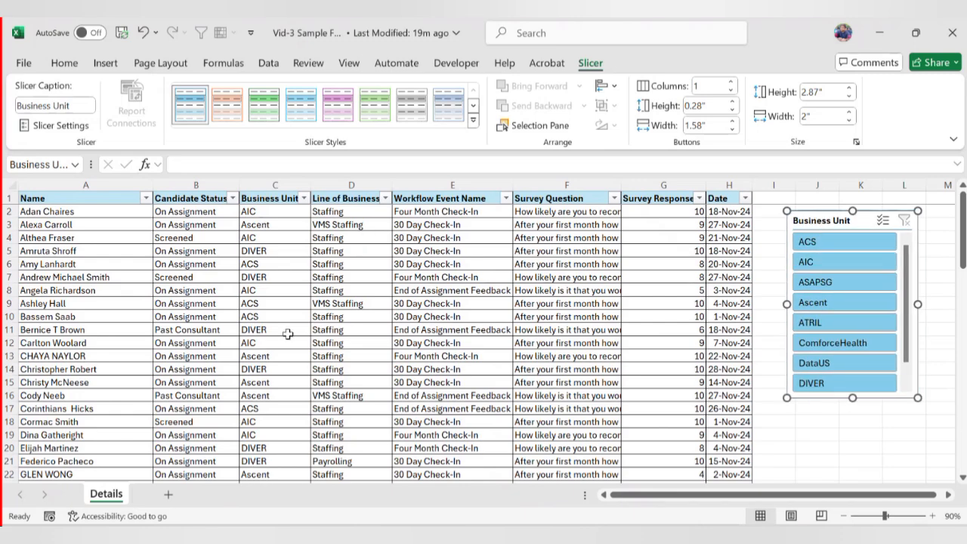
pyautogui.moveTo(853, 398)
pyautogui.mouseDown()
pyautogui.moveTo(853, 460)
pyautogui.moveTo(849, 400)
pyautogui.mouseUp()
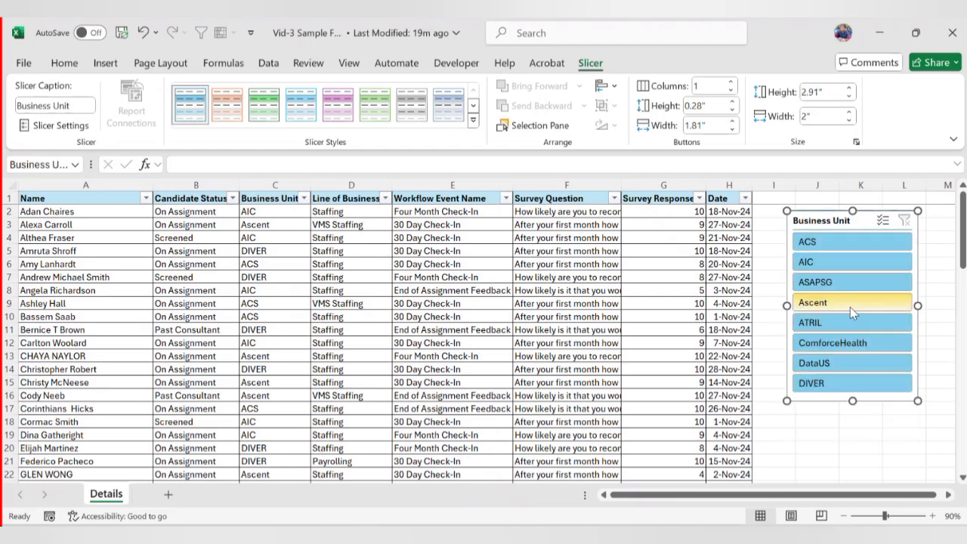
# - Filter the table with the slicer by ACS, AIC, Ascent and ComforceHealth in turn, checking the Business Unit column's filter list for AIC
pyautogui.click(833, 241)
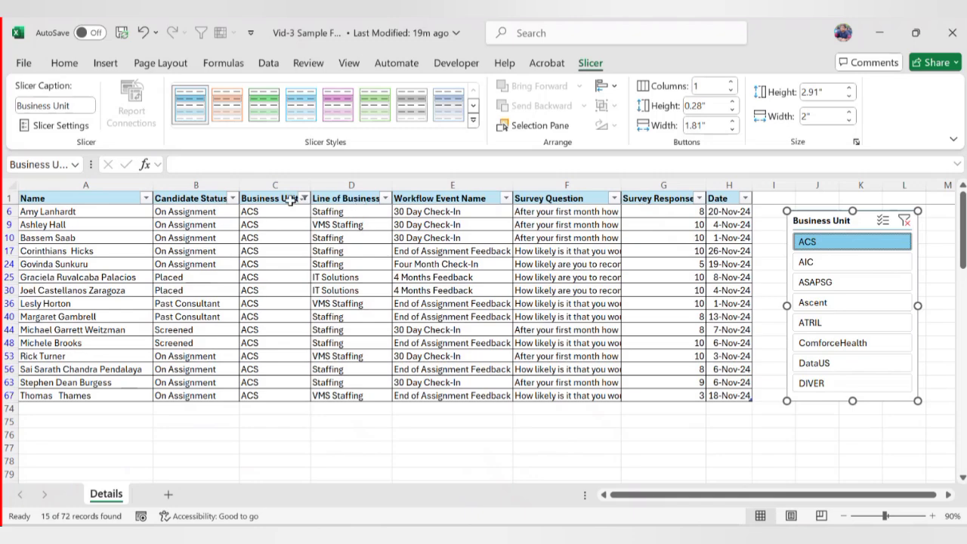
pyautogui.click(883, 265)
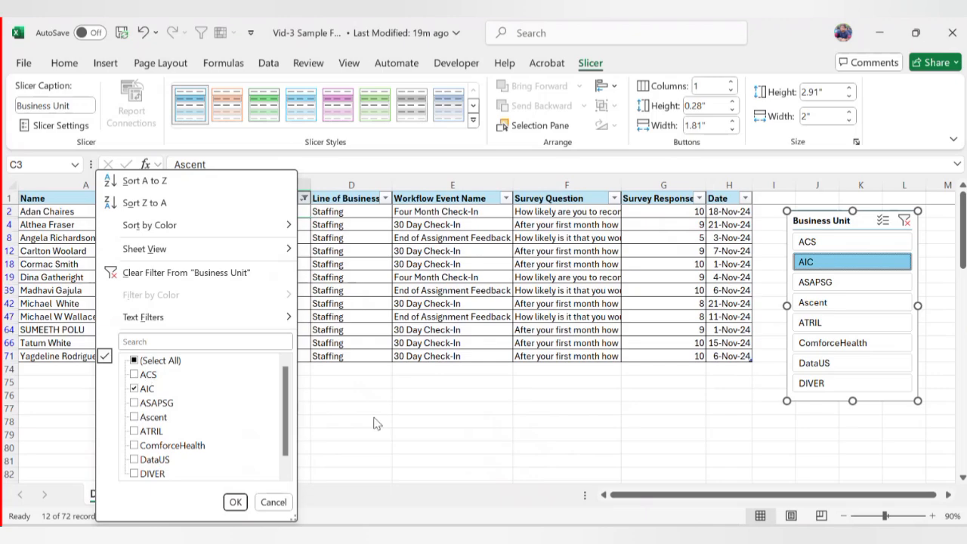
pyautogui.click(313, 212)
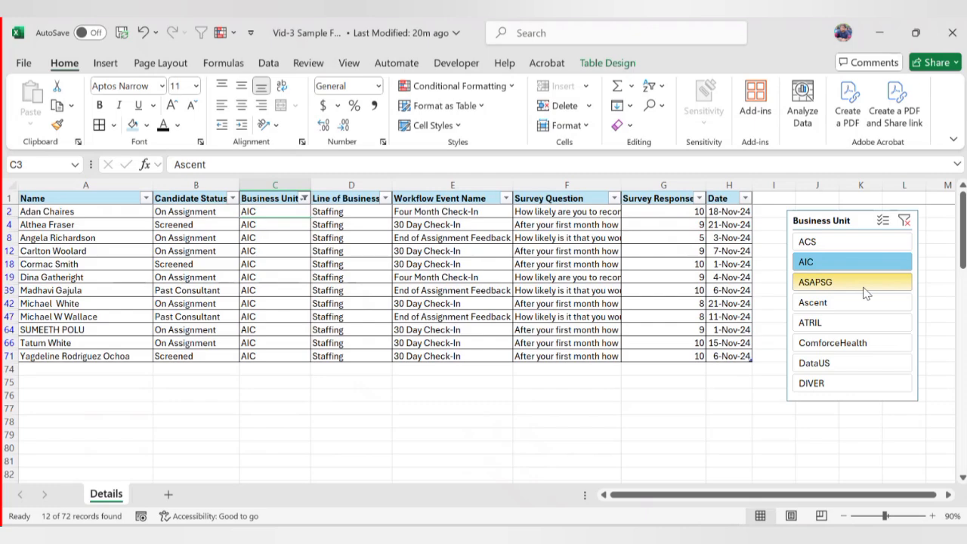
pyautogui.click(842, 305)
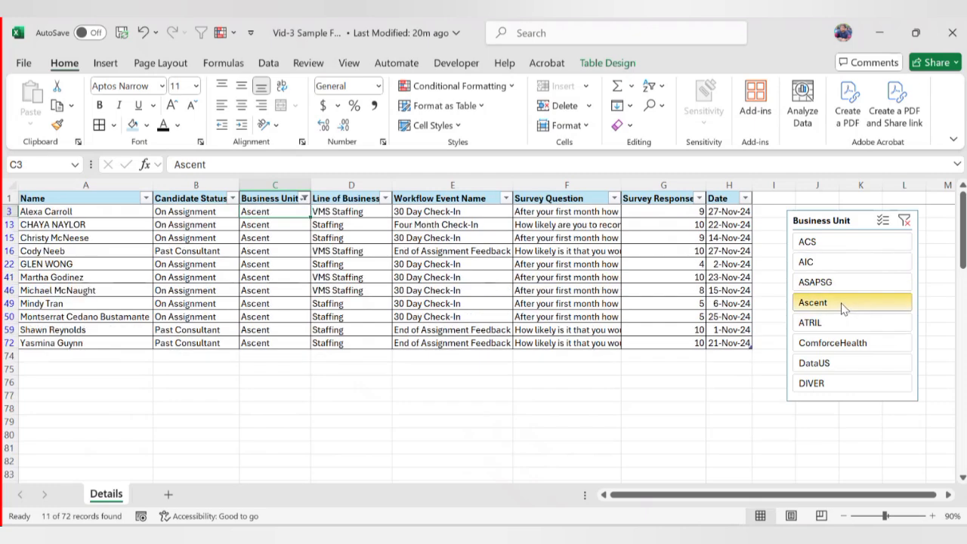
pyautogui.click(836, 346)
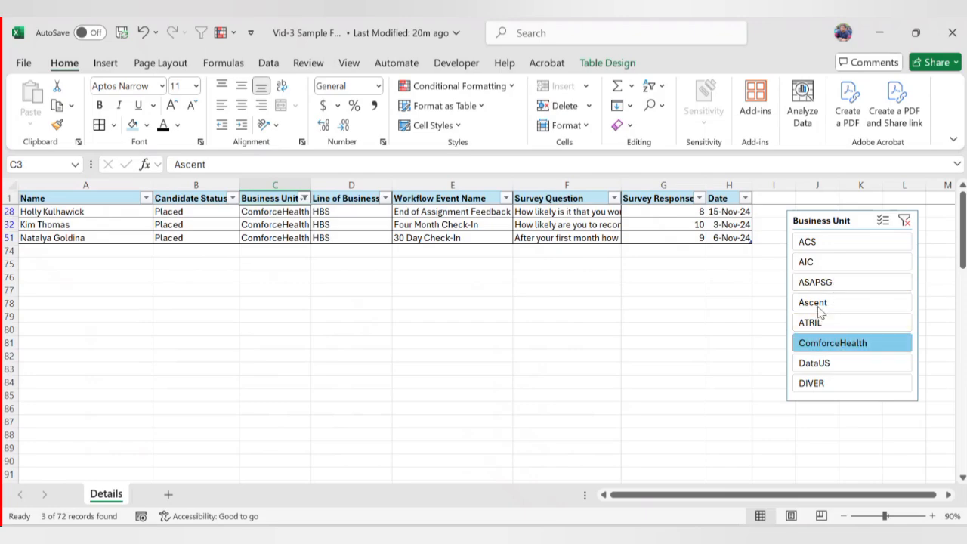
# - Filter the table by ACS and AIC together with the slicer, then clear the slicer filter and review the full list
pyautogui.click(825, 243)
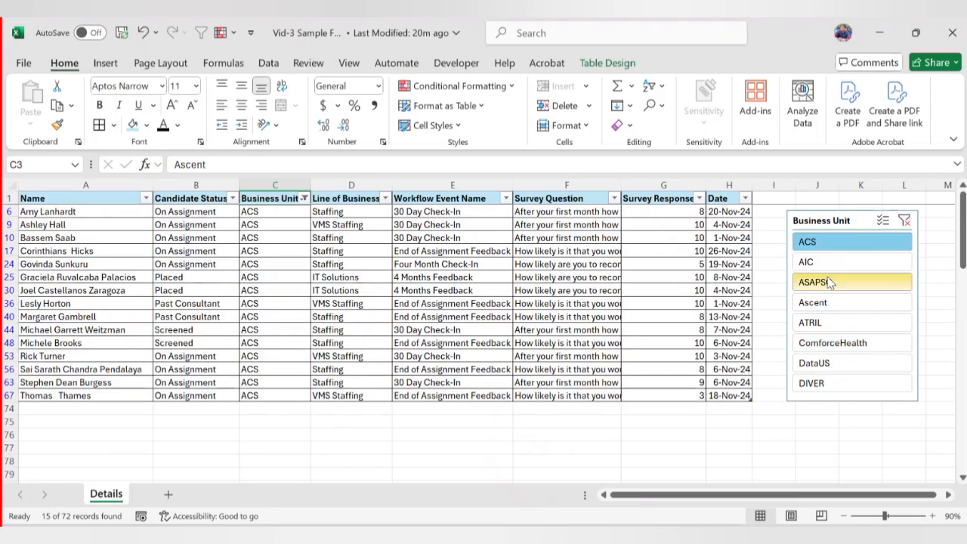
pyautogui.keyDown('ctrl'); pyautogui.click(826, 265); pyautogui.keyUp('ctrl')
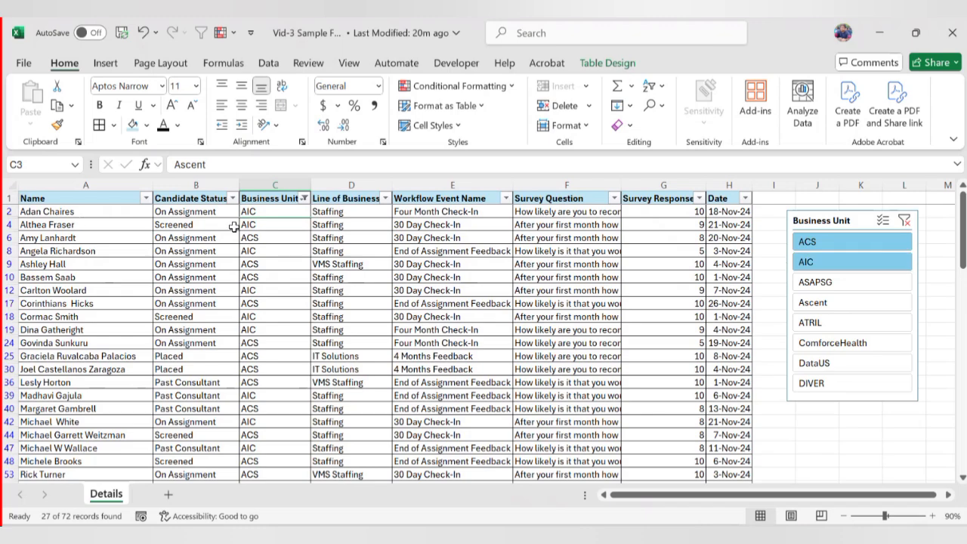
pyautogui.scroll(-3, 263, 274)
pyautogui.scroll(3, 263, 274)
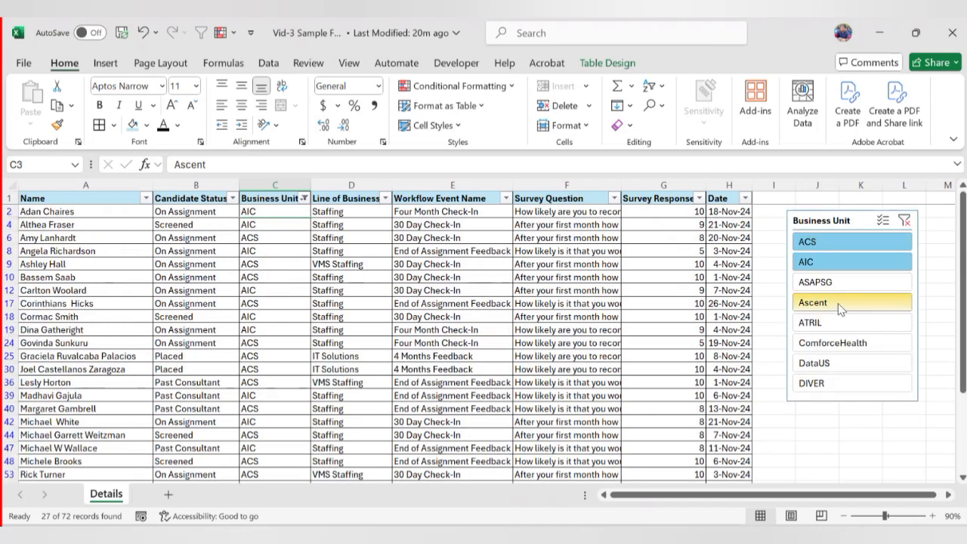
pyautogui.click(905, 220)
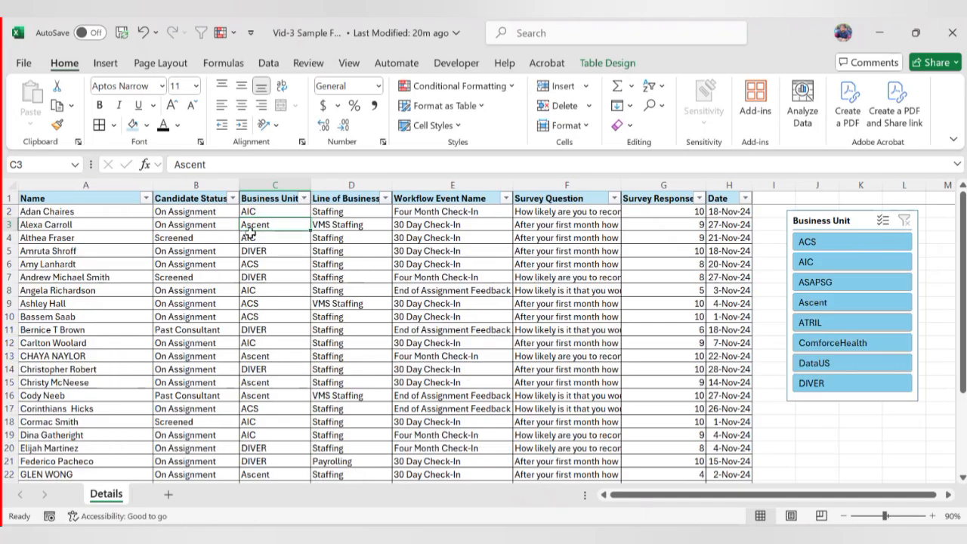
pyautogui.scroll(-3, 233, 377)
pyautogui.scroll(-5, 233, 377)
pyautogui.scroll(8, 231, 371)
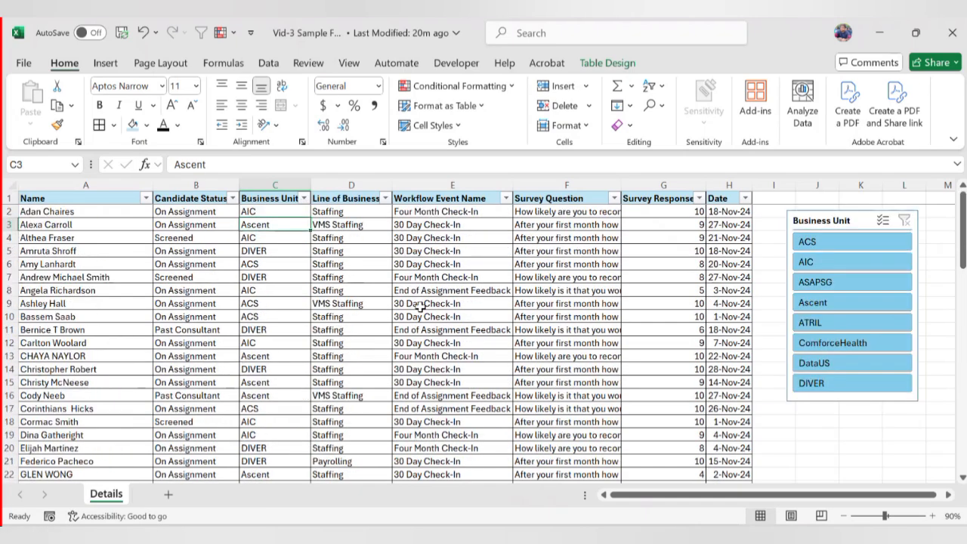
# - Move the Business Unit slicer up level with the header row and shorten it to fit four entries, ACS through Ascent
pyautogui.click(846, 219)
pyautogui.moveTo(845, 218); pyautogui.dragTo(837, 202)
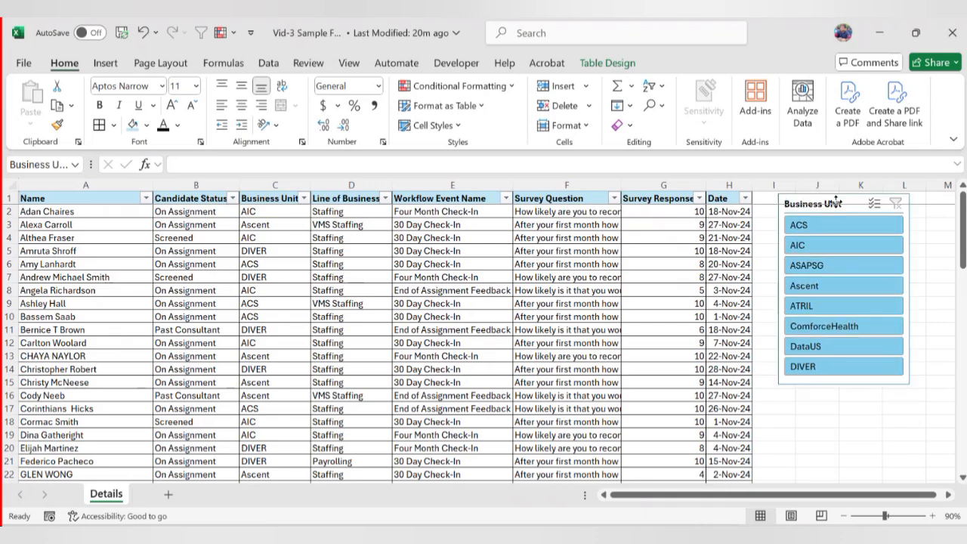
pyautogui.moveTo(845, 384); pyautogui.dragTo(845, 304)
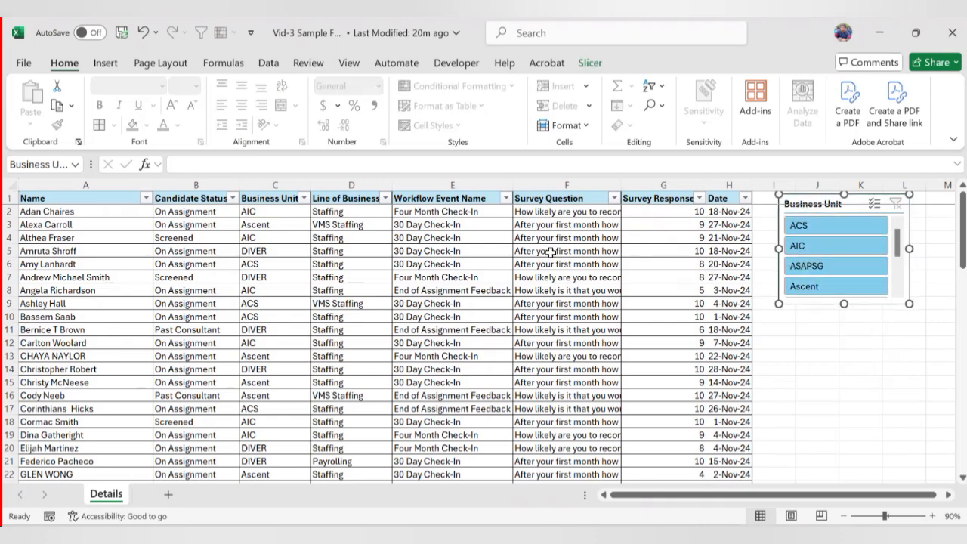
# - Insert a Line of Business slicer, shorten it to about 1.97 inches high and place it directly below the Business Unit slicer
pyautogui.click(426, 251)
pyautogui.click(606, 63)
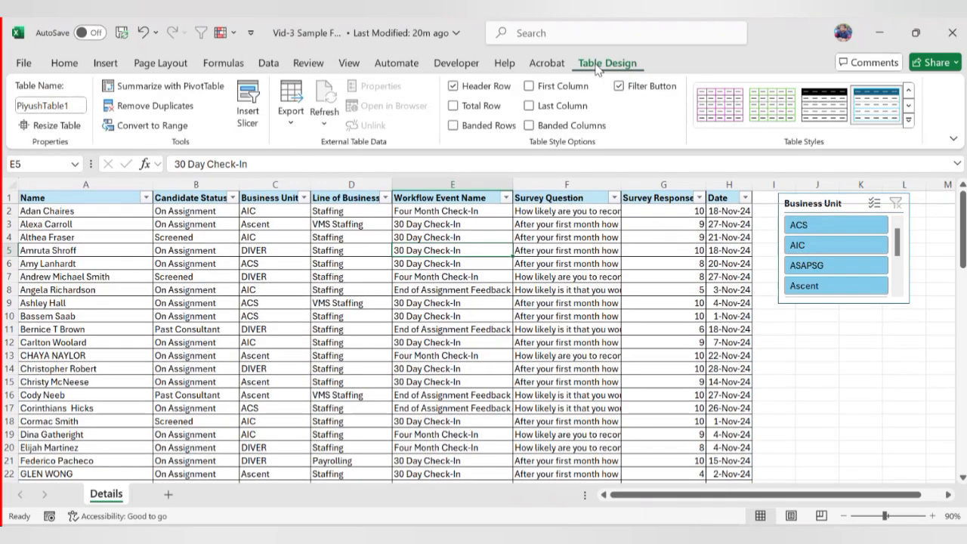
pyautogui.click(249, 108)
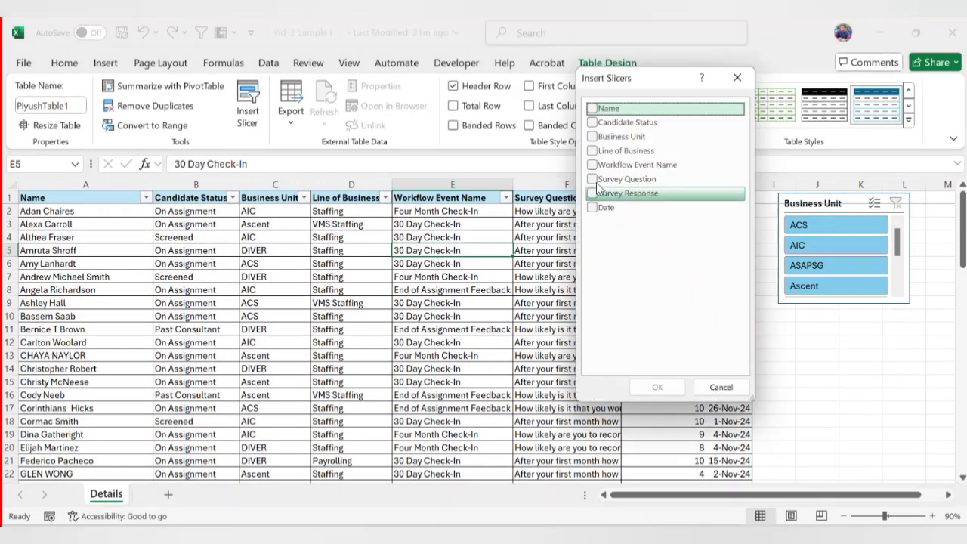
pyautogui.click(596, 151)
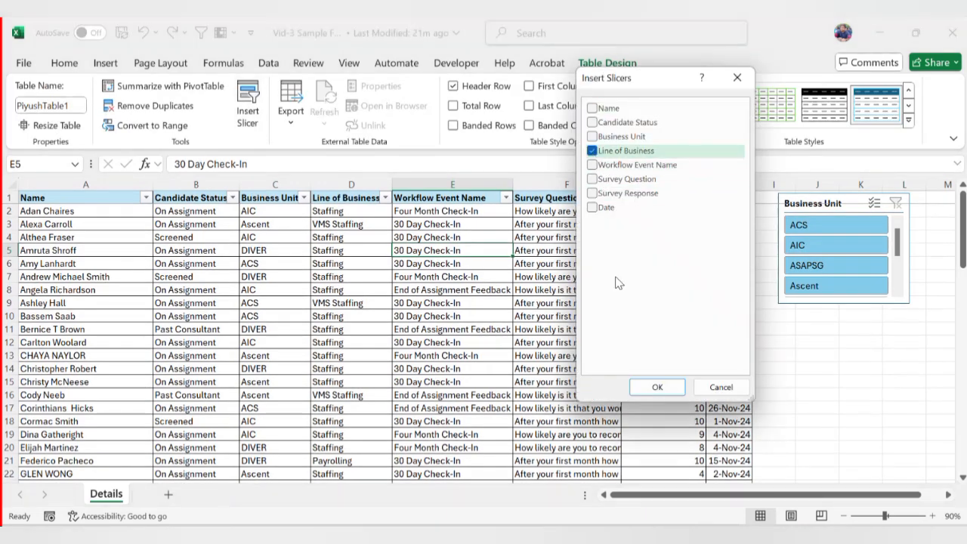
pyautogui.click(657, 388)
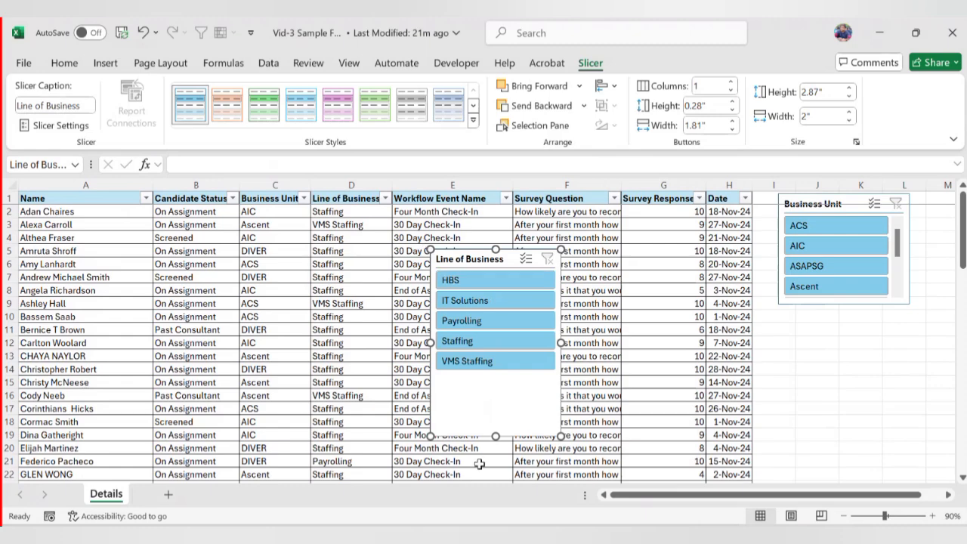
pyautogui.moveTo(499, 434); pyautogui.dragTo(497, 377)
pyautogui.moveTo(466, 257); pyautogui.dragTo(815, 323)
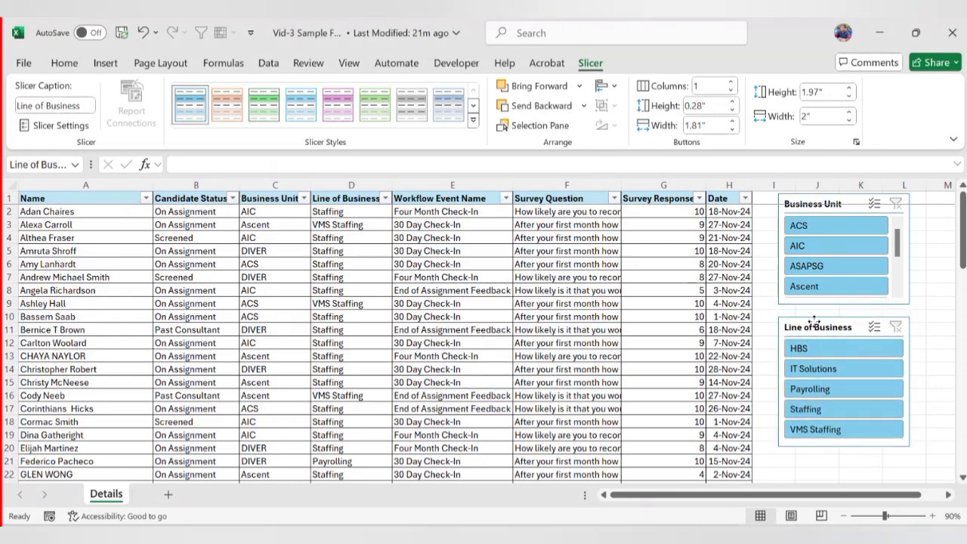
# - Filter the table by IT Solutions, switch to Staffing, combine it with business unit ACS, and clear both slicer filters
pyautogui.click(820, 369)
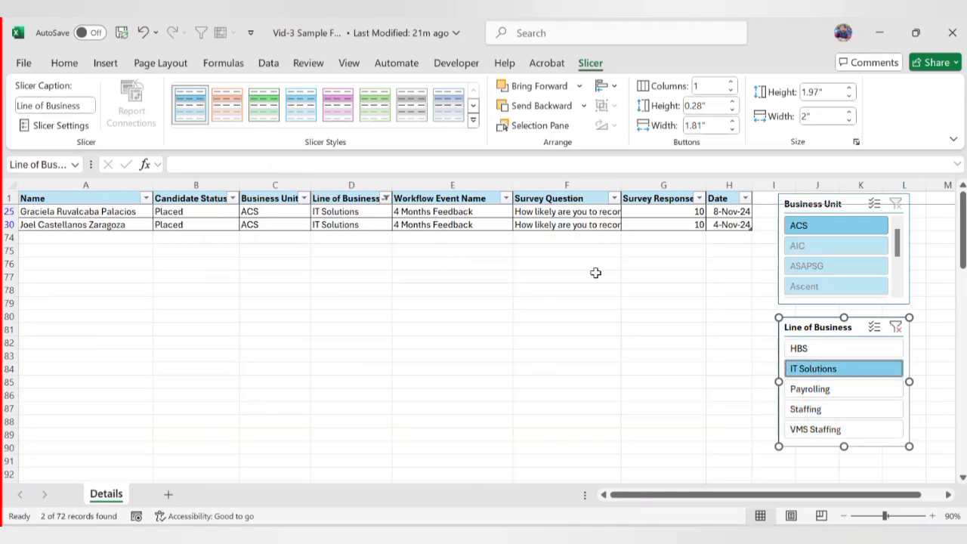
pyautogui.click(838, 410)
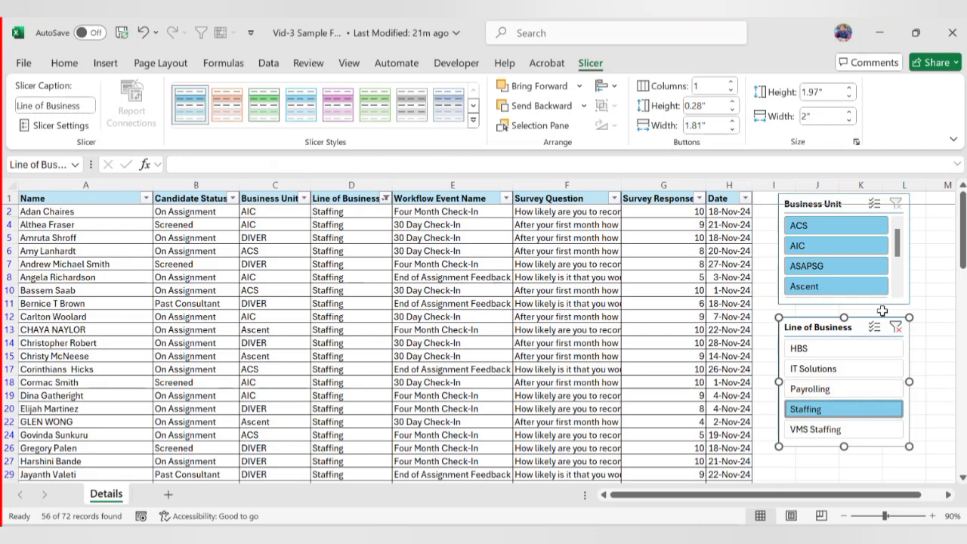
pyautogui.click(944, 279)
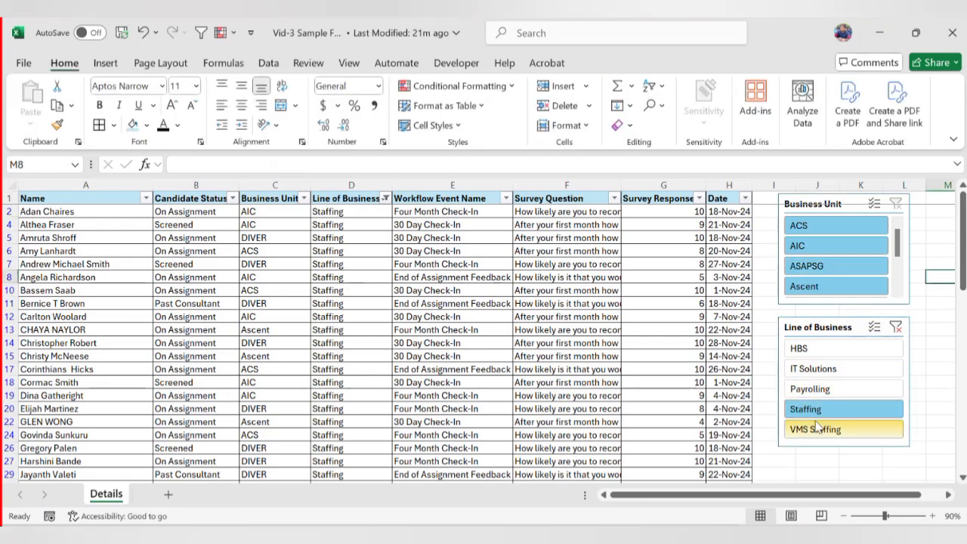
pyautogui.click(808, 228)
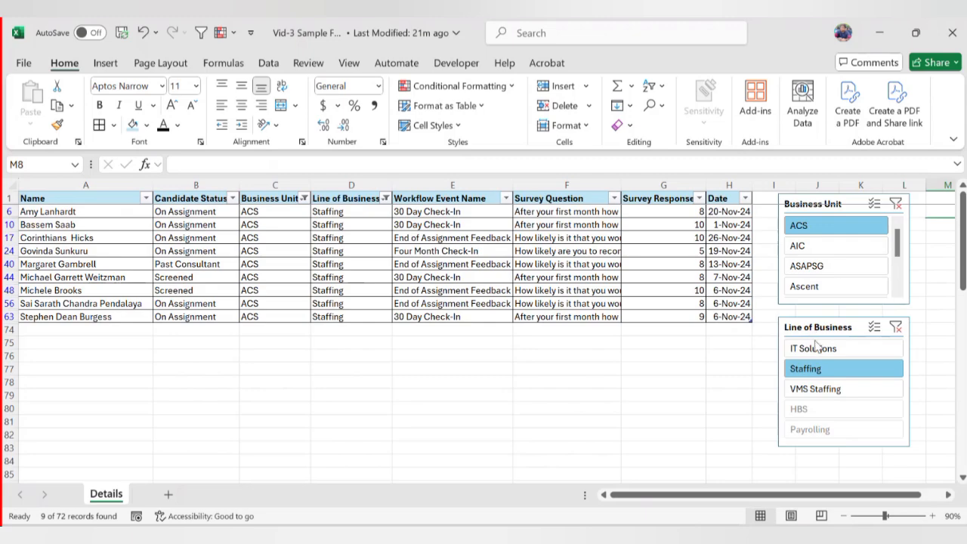
pyautogui.click(897, 205)
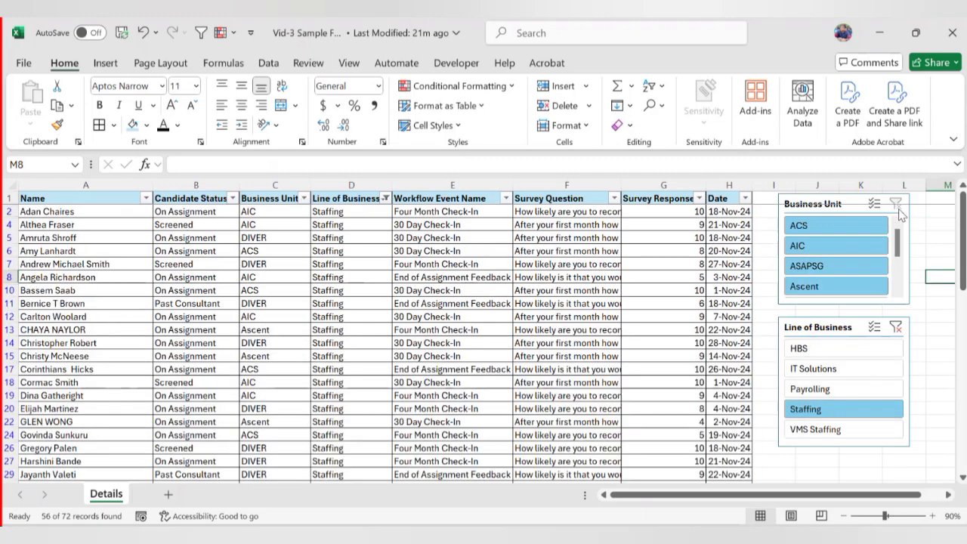
pyautogui.click(896, 327)
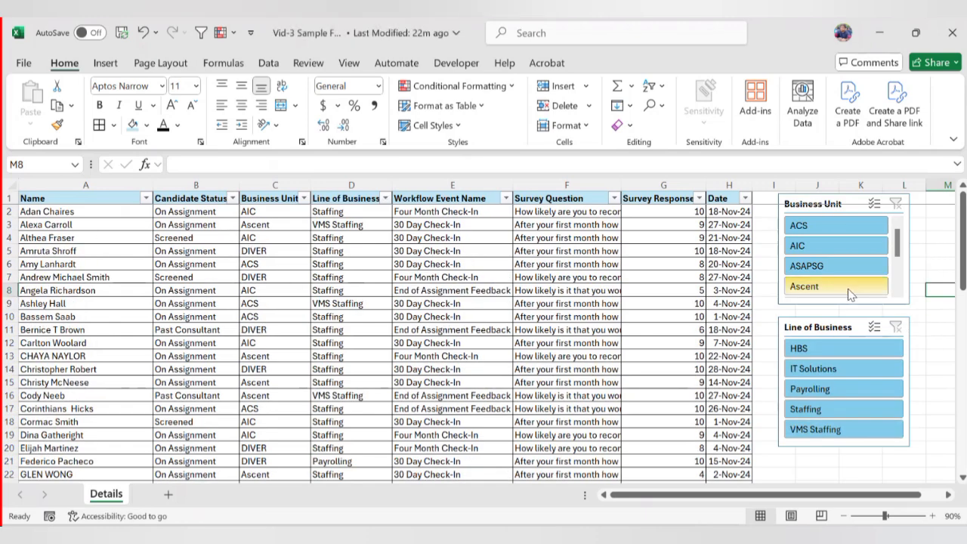
# - Move the Business Unit and Line of Business slicers away from the table so that column I is free
pyautogui.click(835, 198)
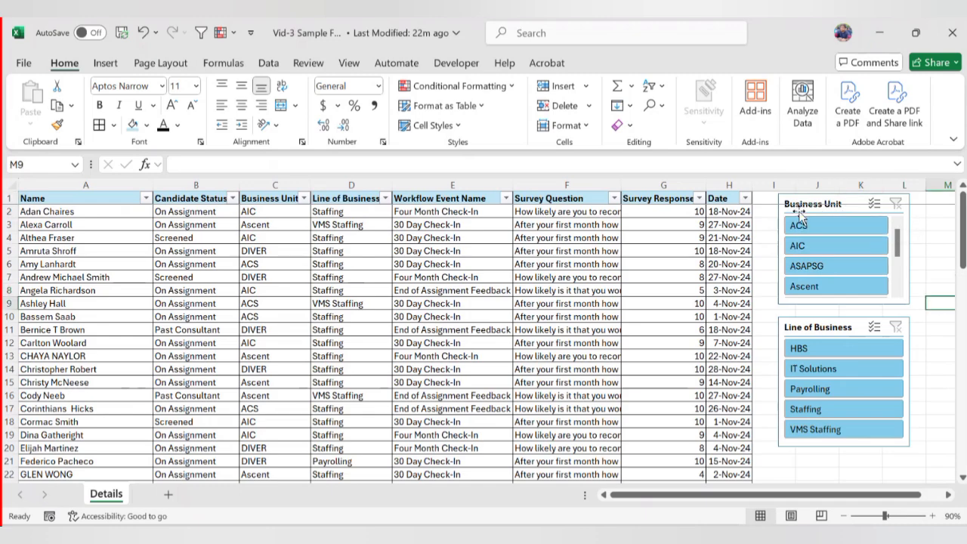
pyautogui.moveTo(799, 208); pyautogui.dragTo(835, 212)
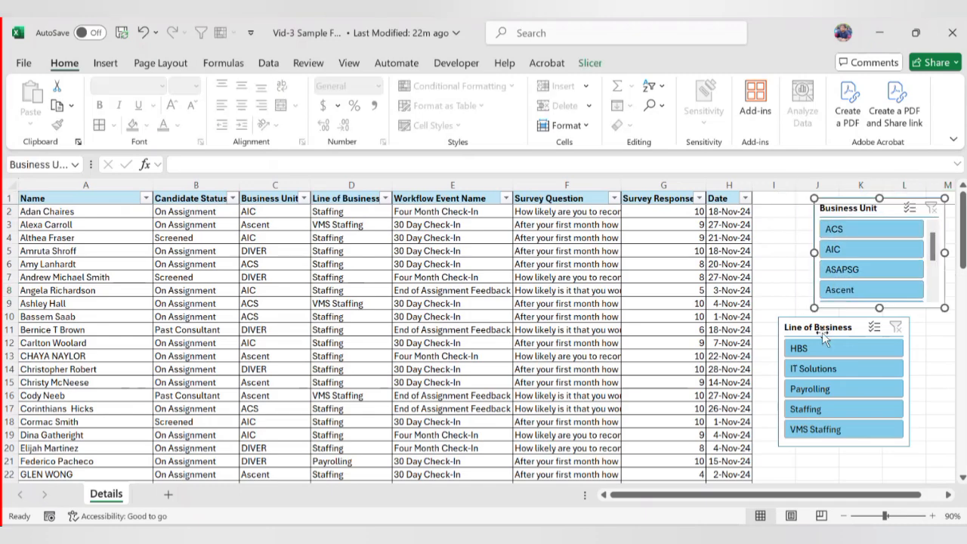
pyautogui.moveTo(824, 329); pyautogui.dragTo(861, 328)
pyautogui.click(806, 280)
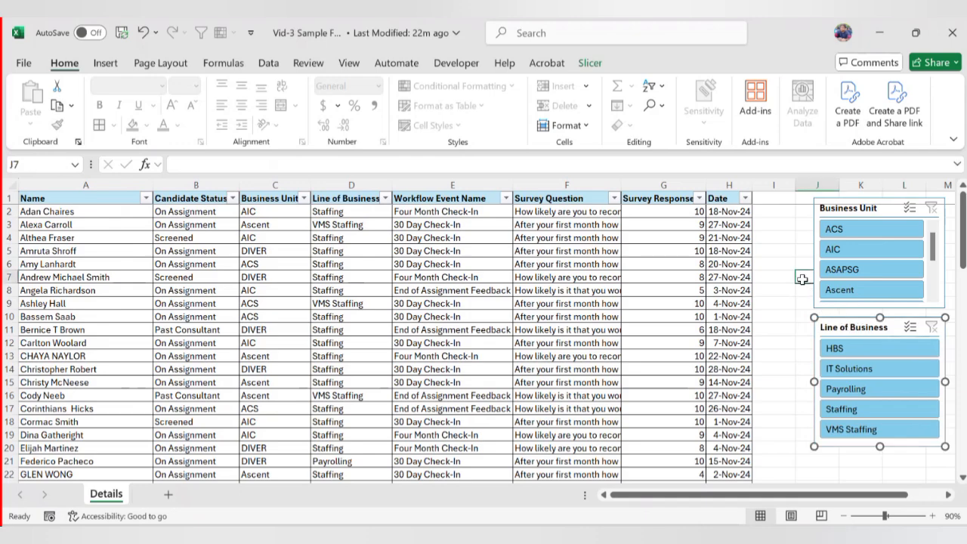
# - Add a table column headed Check in cell I1, beside the Date column, and look over the extended rows
pyautogui.click(762, 201)
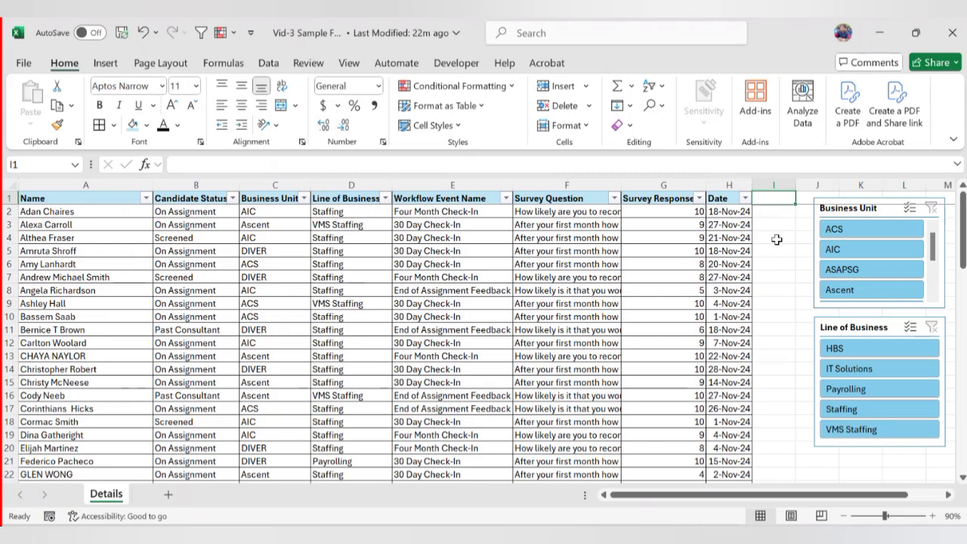
pyautogui.write('Check')
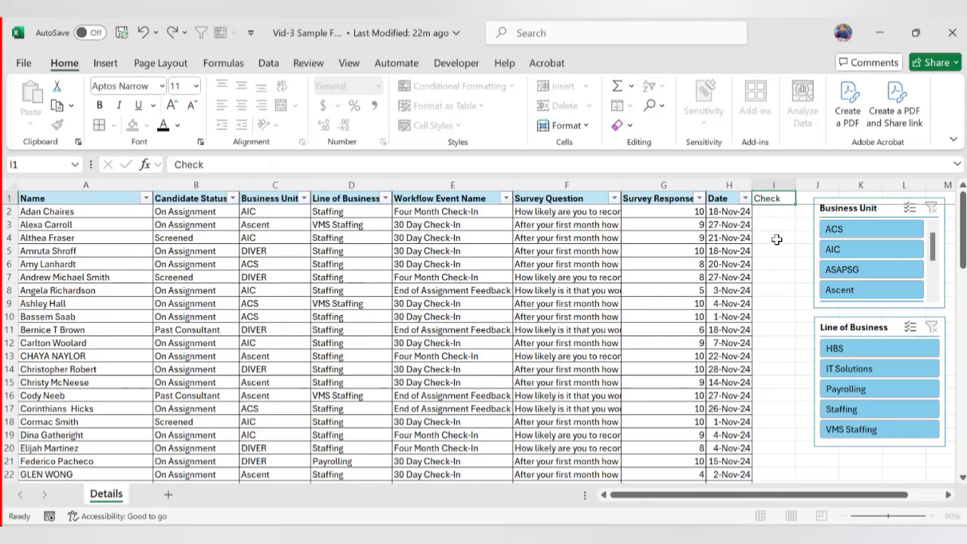
pyautogui.press('Return')
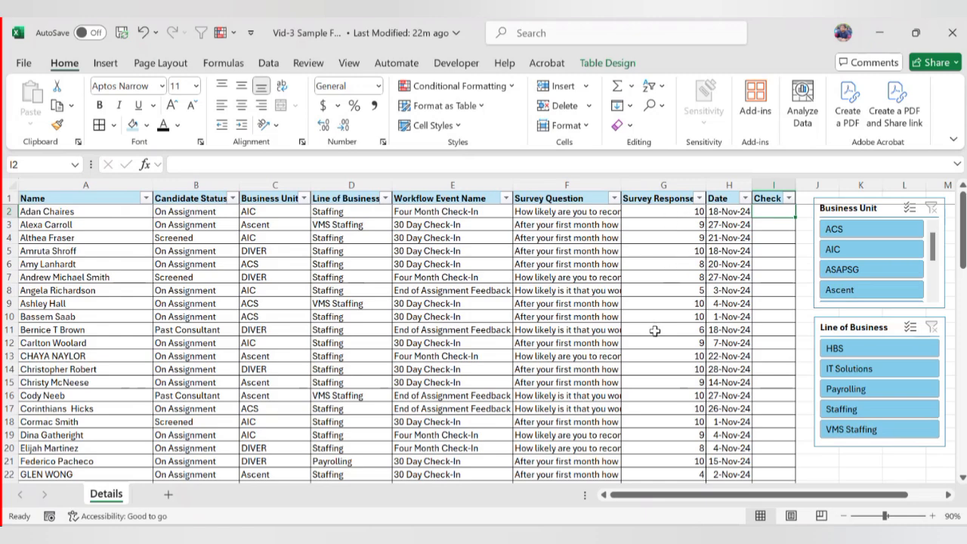
pyautogui.scroll(-1, 655, 330)
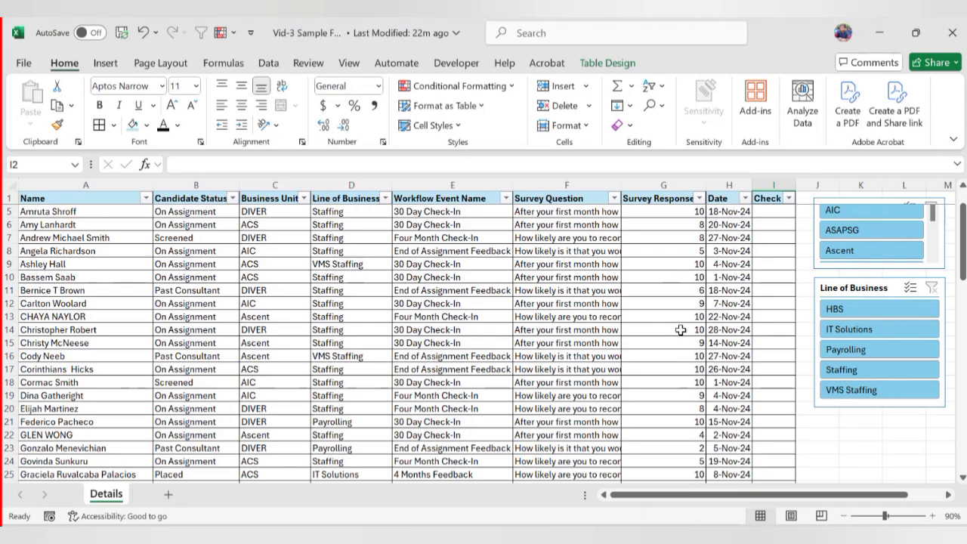
pyautogui.scroll(-1, 680, 328)
pyautogui.scroll(2, 681, 330)
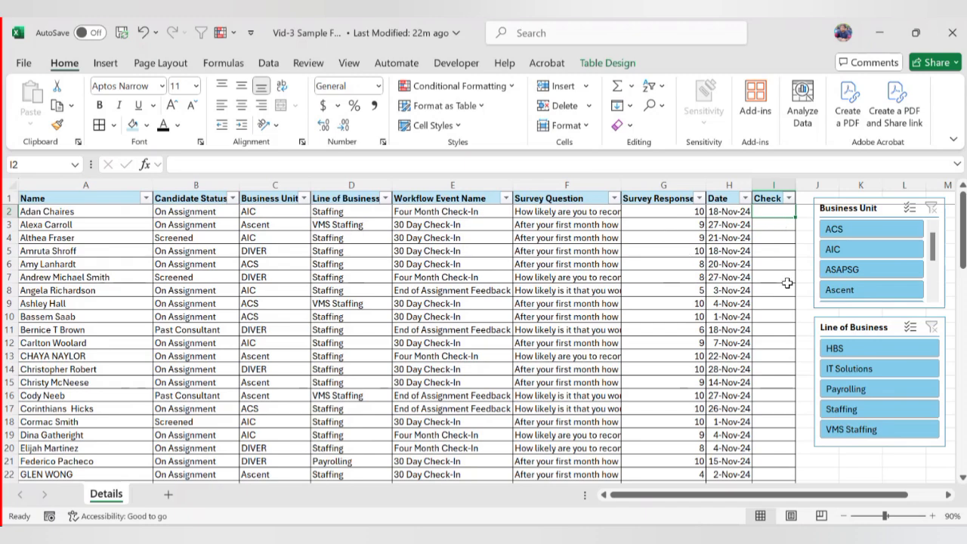
# - Fill the Check column with =IF([@[Survey Response]]>=9,"Awesome","Not so good"), entered in cell I2
pyautogui.write('=IF(')
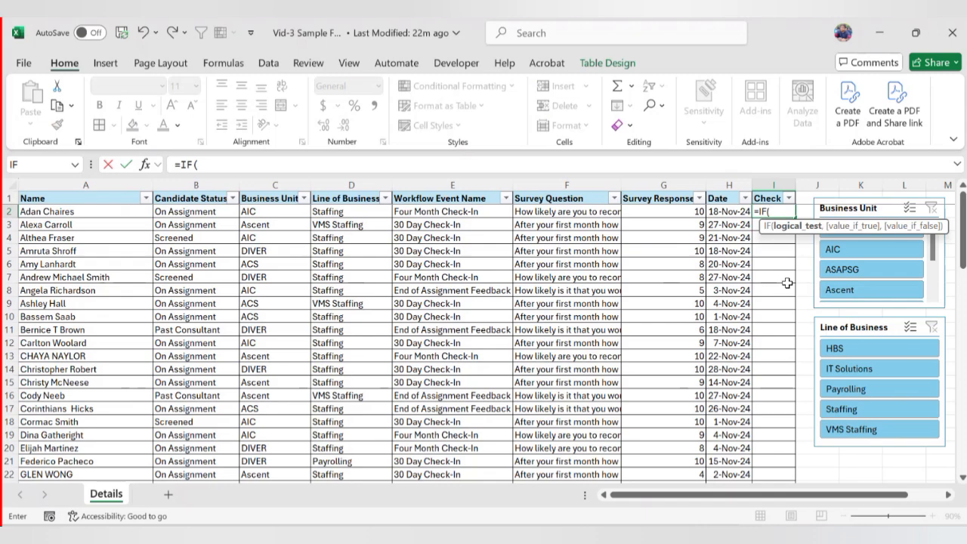
pyautogui.press('Left')
pyautogui.press('Left')
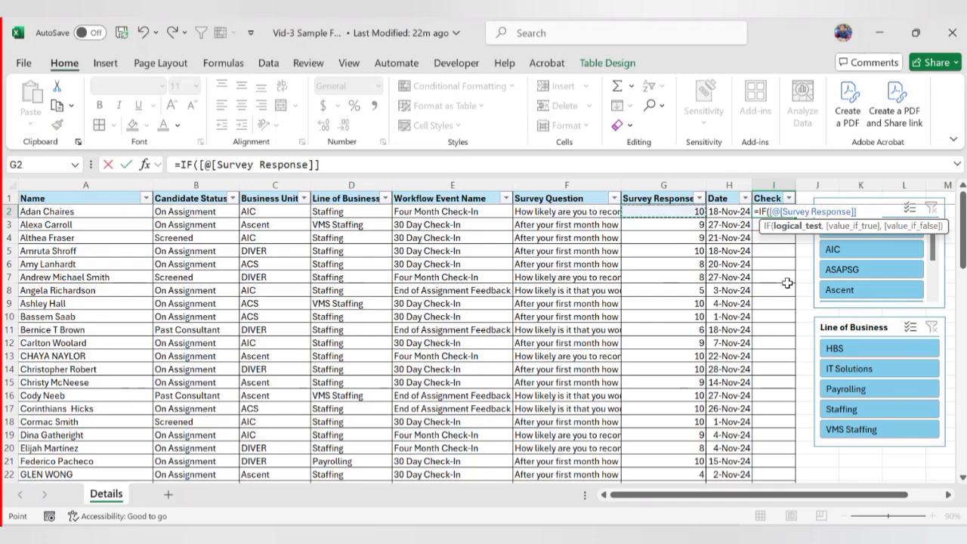
pyautogui.write('>=9')
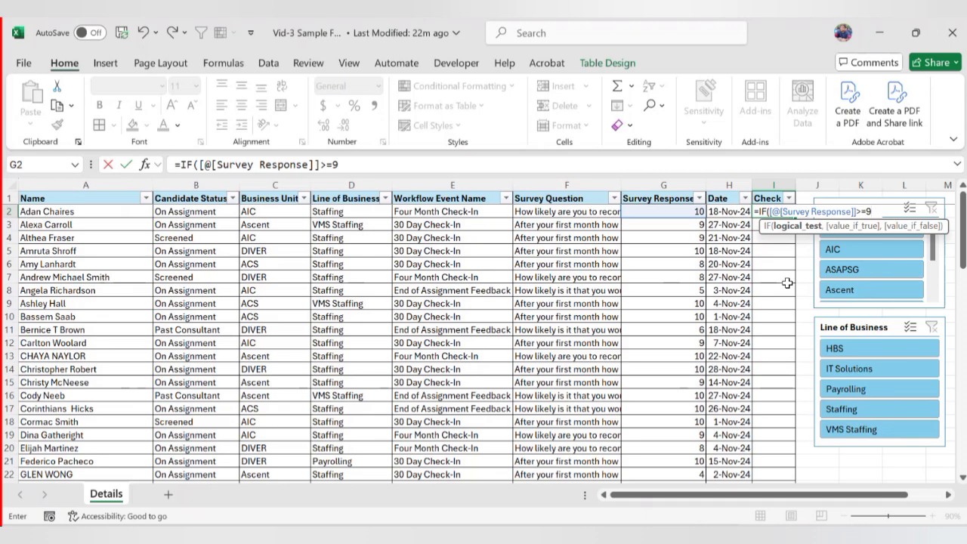
pyautogui.write(',"')
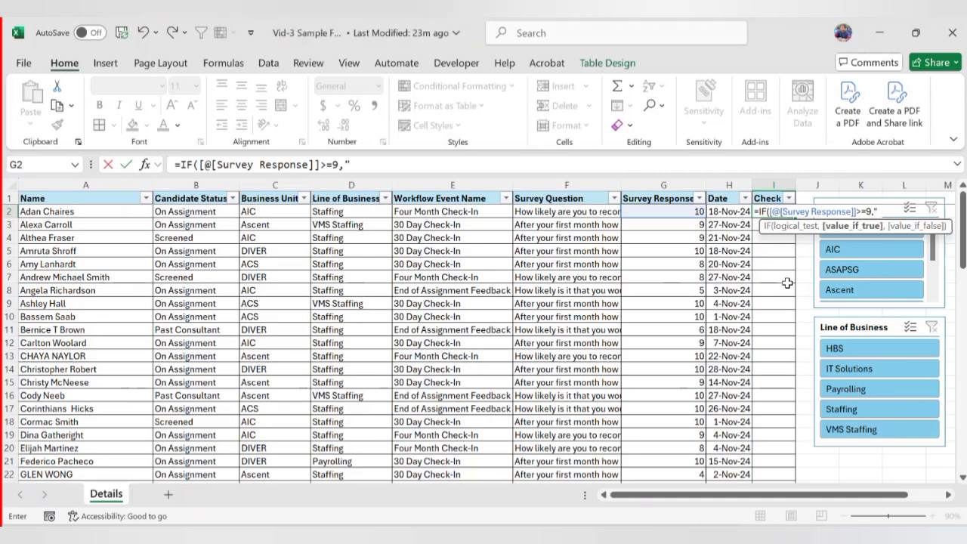
pyautogui.write('Awesome",')
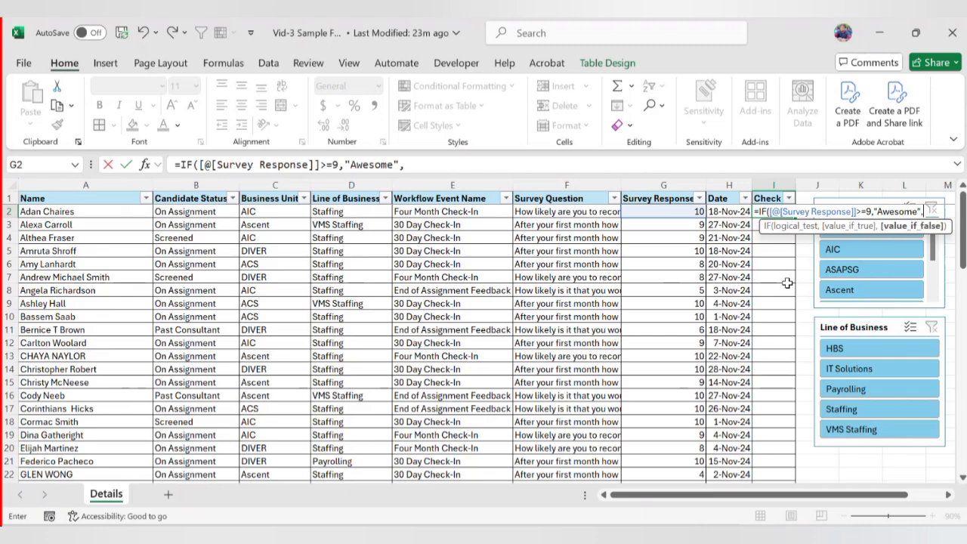
pyautogui.write('"Not so')
pyautogui.write('good"')
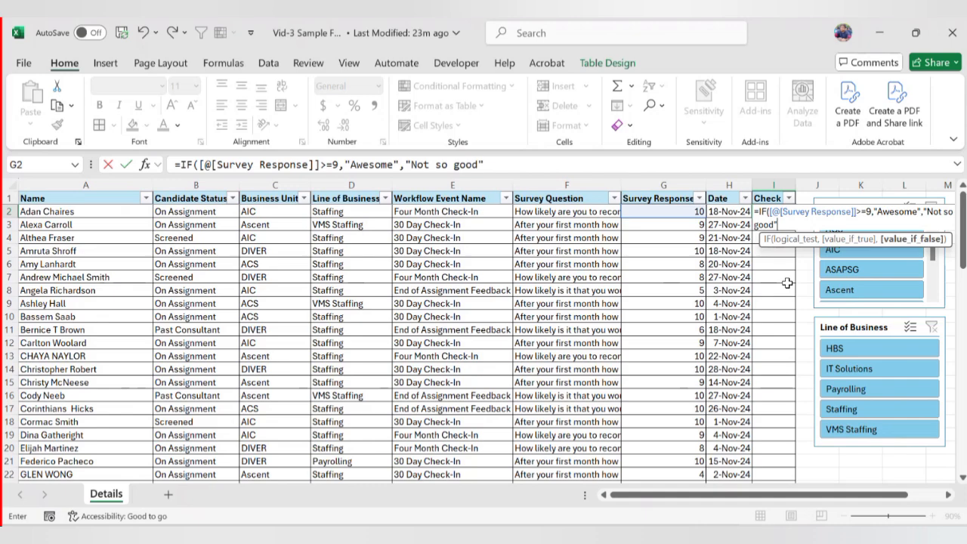
pyautogui.write(')')
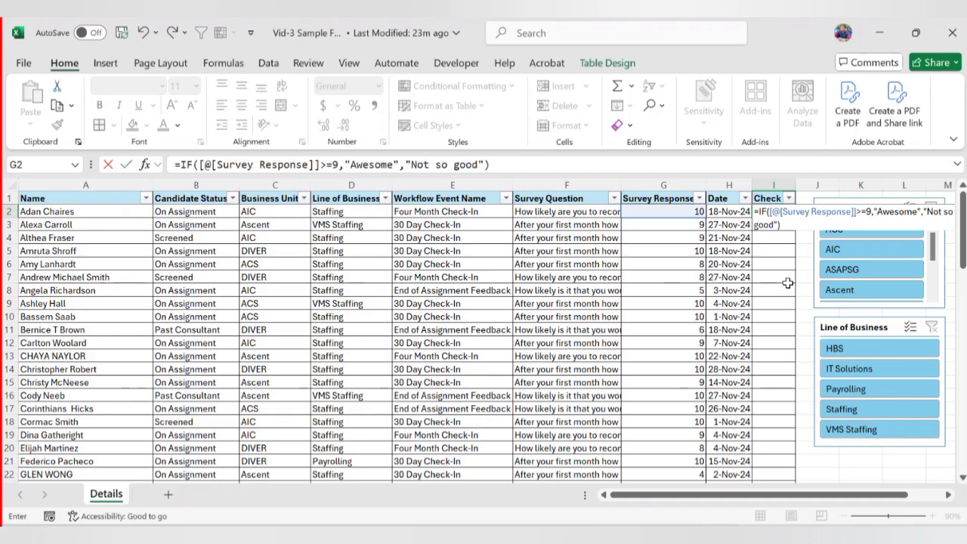
pyautogui.press('Return')
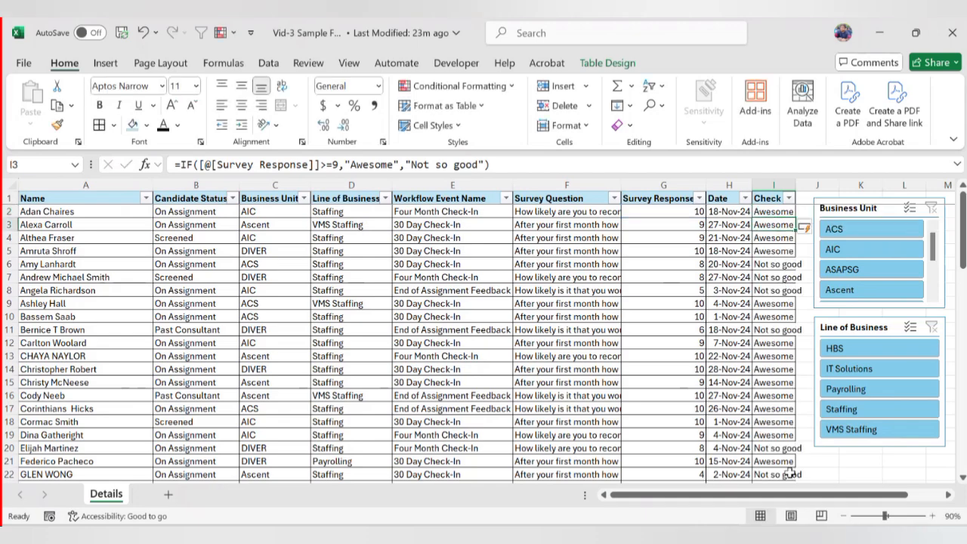
# - Compare the Survey Response scores with the Check results in rows 27, 34 and 35
pyautogui.scroll(-4, 793, 438)
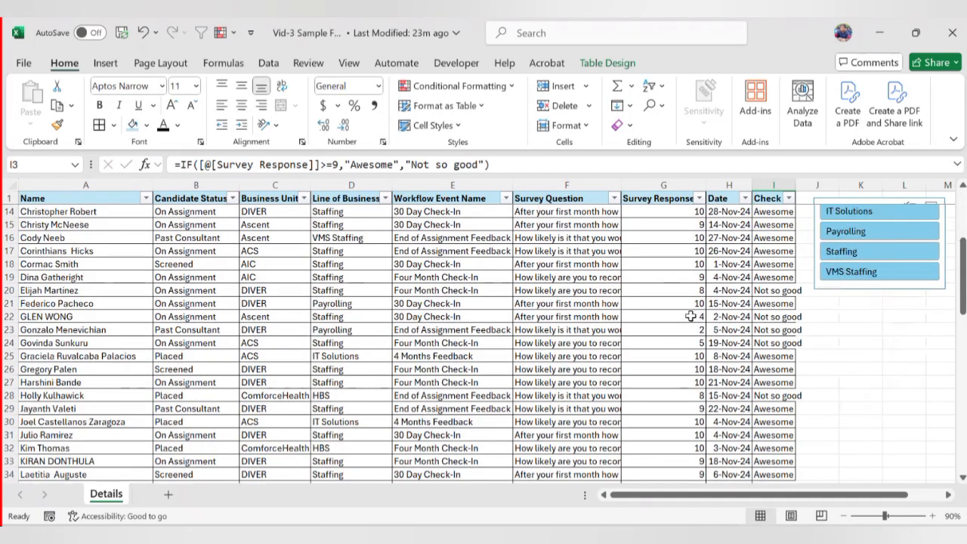
pyautogui.scroll(-2, 772, 349)
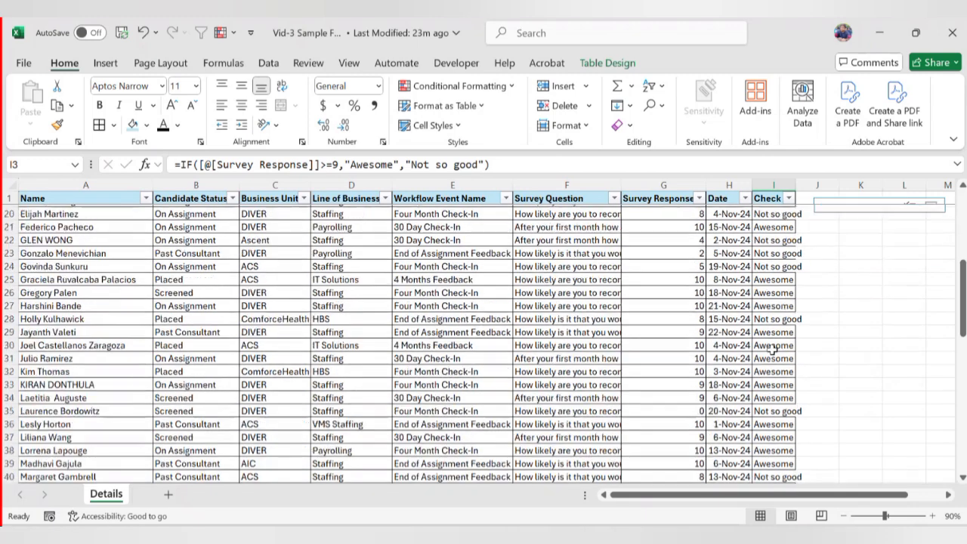
pyautogui.click(680, 302)
pyautogui.click(765, 303)
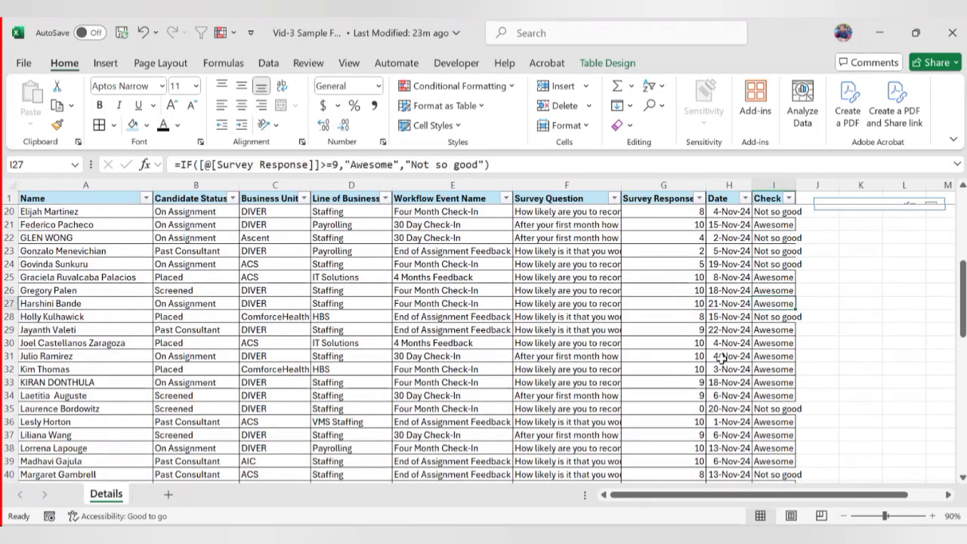
pyautogui.click(691, 395)
pyautogui.click(769, 396)
pyautogui.click(679, 408)
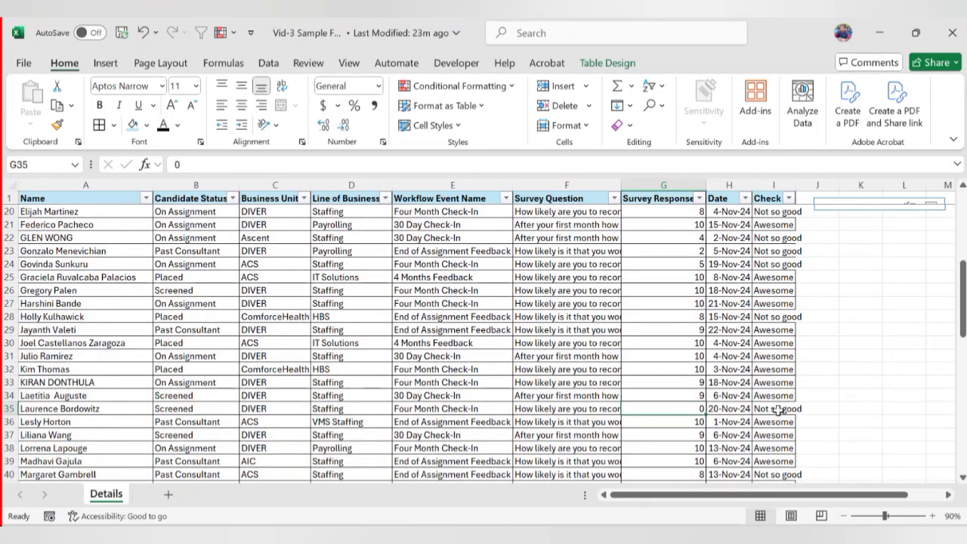
pyautogui.click(778, 409)
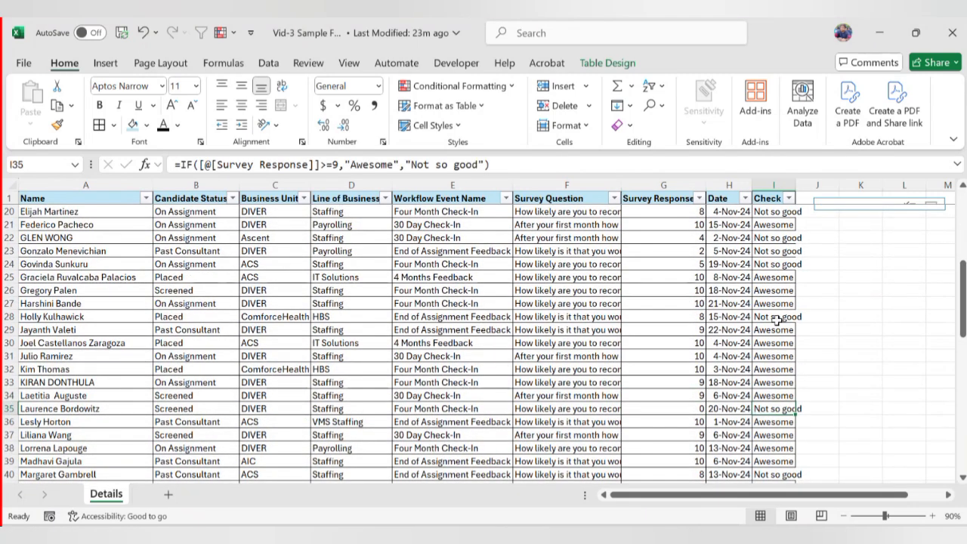
# - Fit the Check column's width to its contents, and compare row 40's score and Check result before returning to cell I2
pyautogui.doubleClick(795, 180)
pyautogui.scroll(-2, 694, 372)
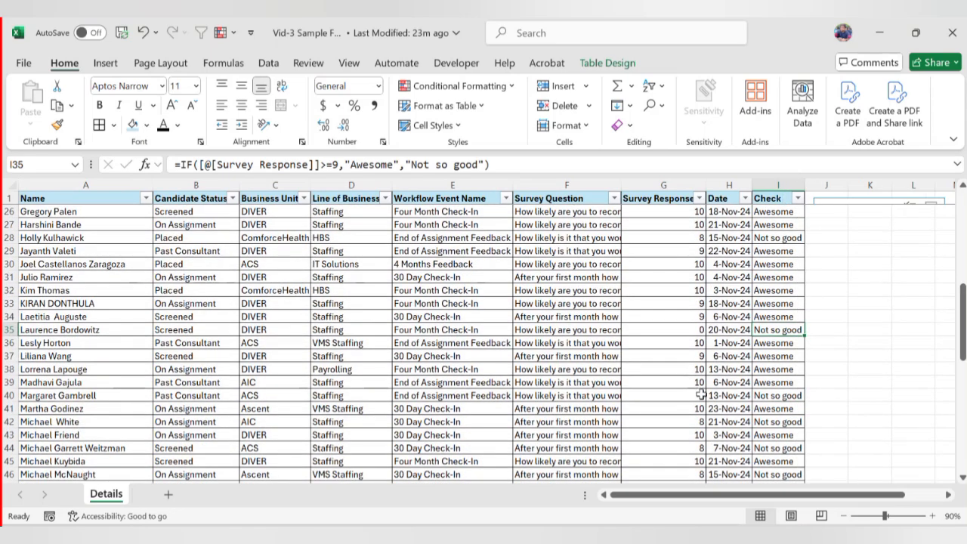
pyautogui.click(701, 395)
pyautogui.click(773, 396)
pyautogui.scroll(3, 771, 325)
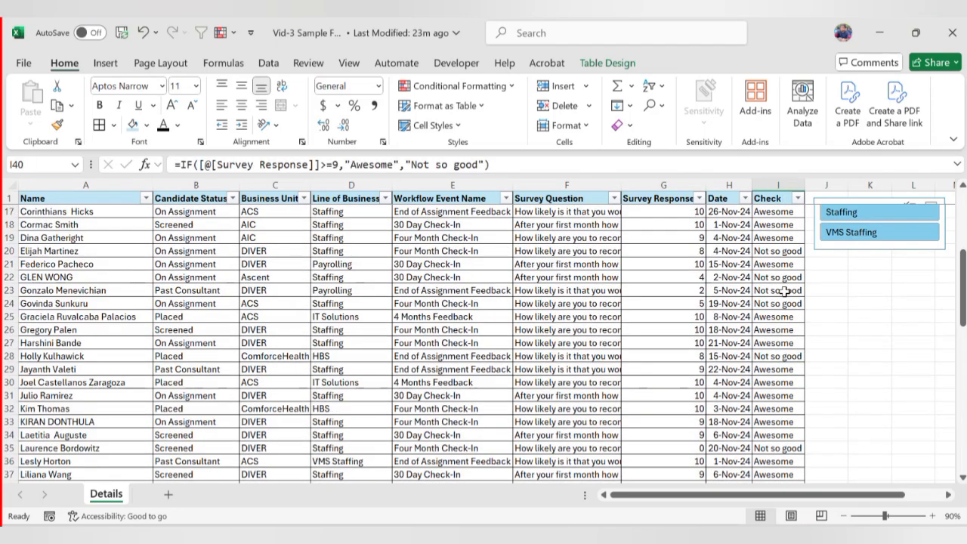
pyautogui.scroll(5, 786, 291)
pyautogui.click(777, 212)
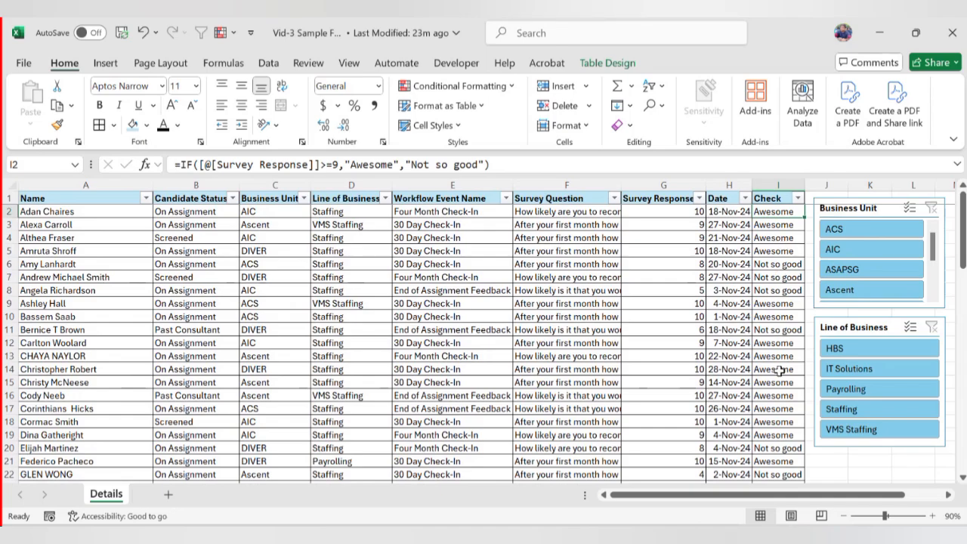
# - Inspect the Check formula in the table's last row, cell I73, and look over the rows above it
pyautogui.scroll(-20, 778, 370)
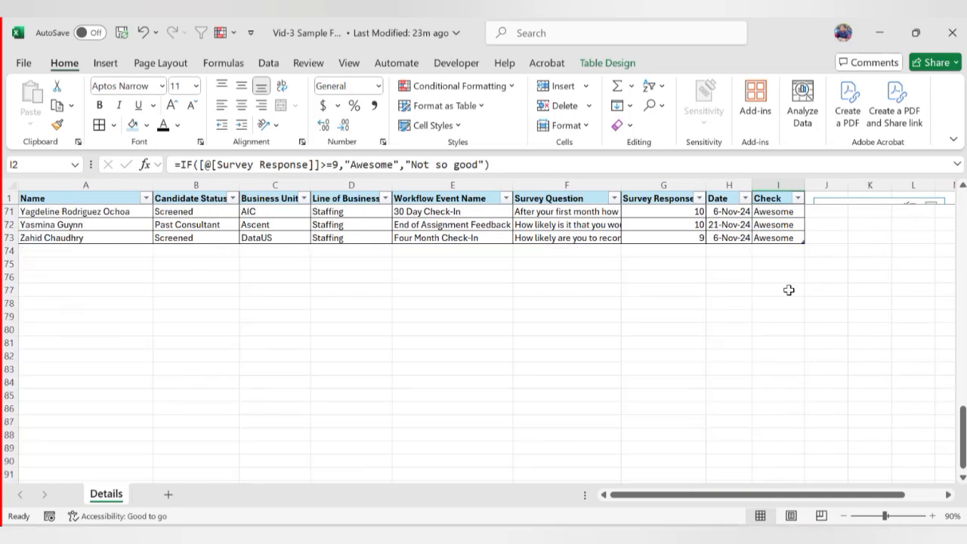
pyautogui.click(781, 237)
pyautogui.scroll(2, 734, 288)
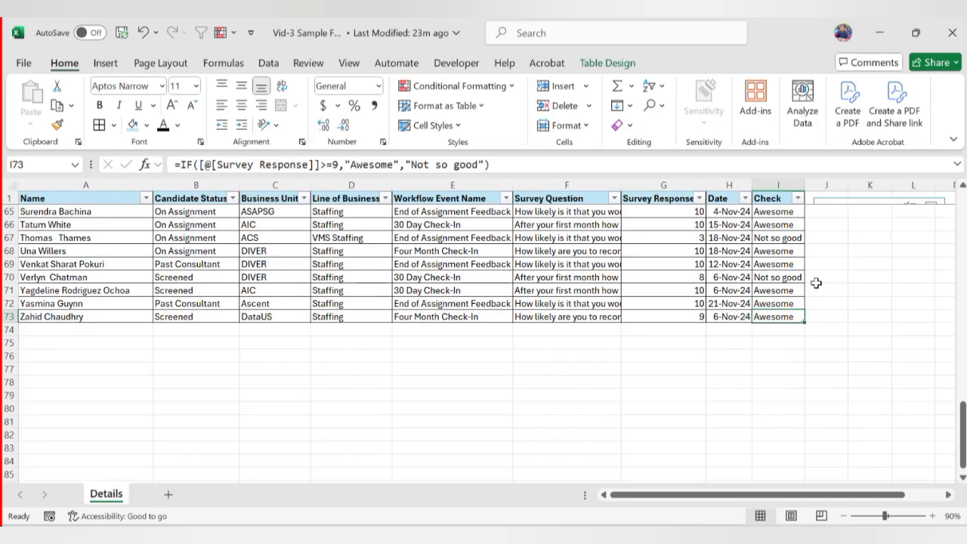
pyautogui.scroll(-2, 816, 283)
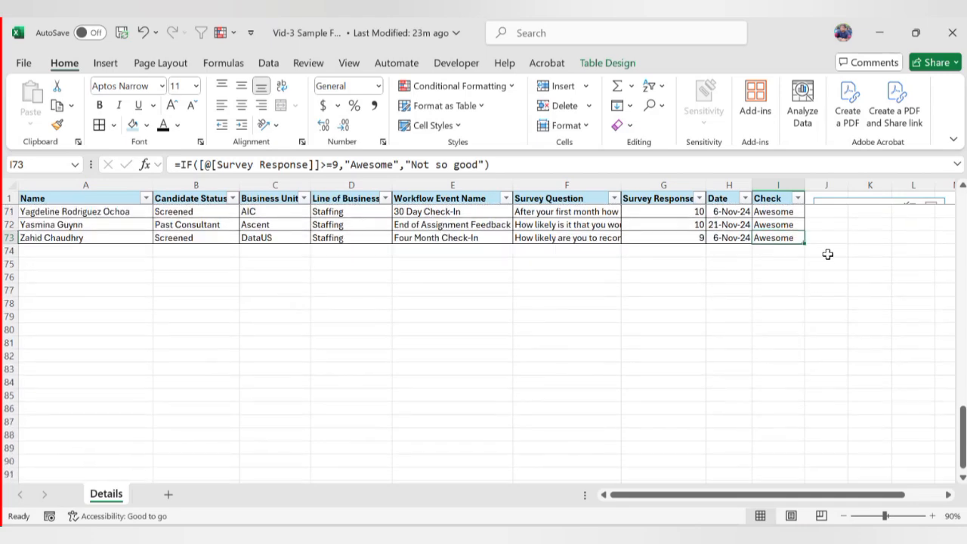
# - Start a new table row directly below the last record by entering a person's first name in cell A74
pyautogui.click(38, 251)
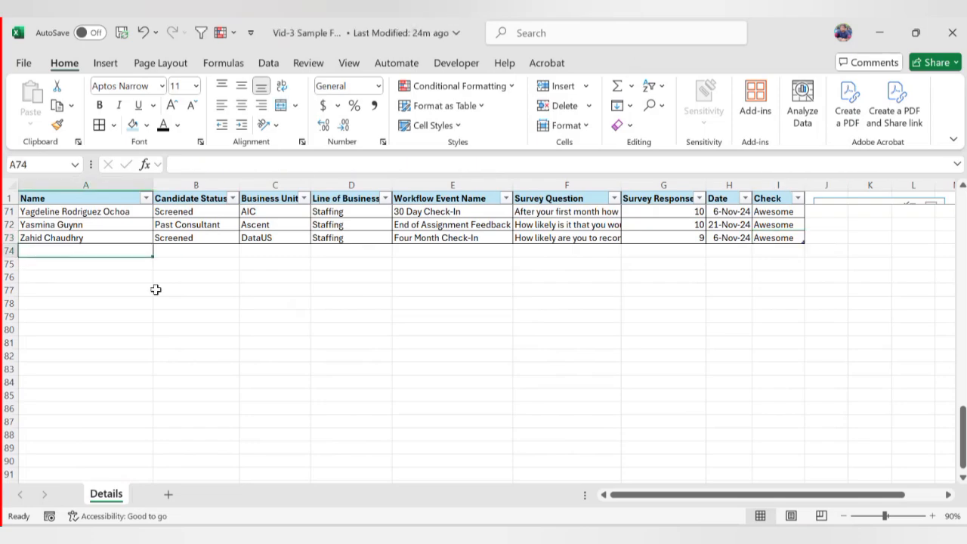
pyautogui.write('Piyush')
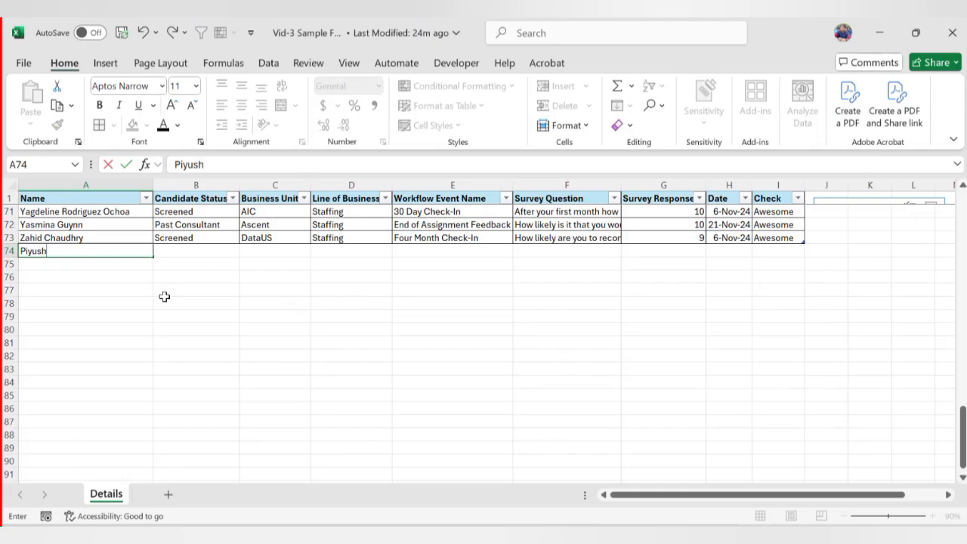
pyautogui.press('Tab')
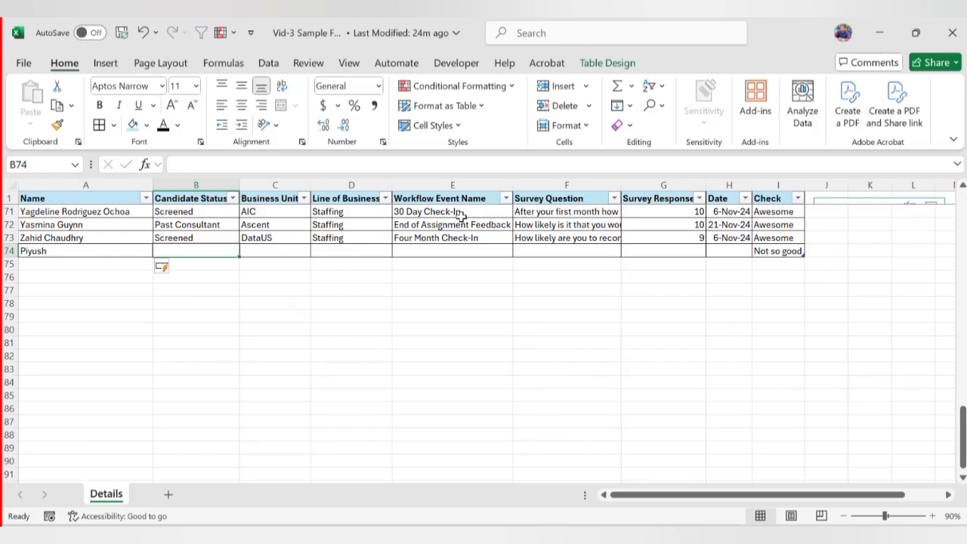
# - Examine the new row's Workflow Event Name and Survey Response cells, and compare the latter with the Check formula in I74
pyautogui.click(473, 250)
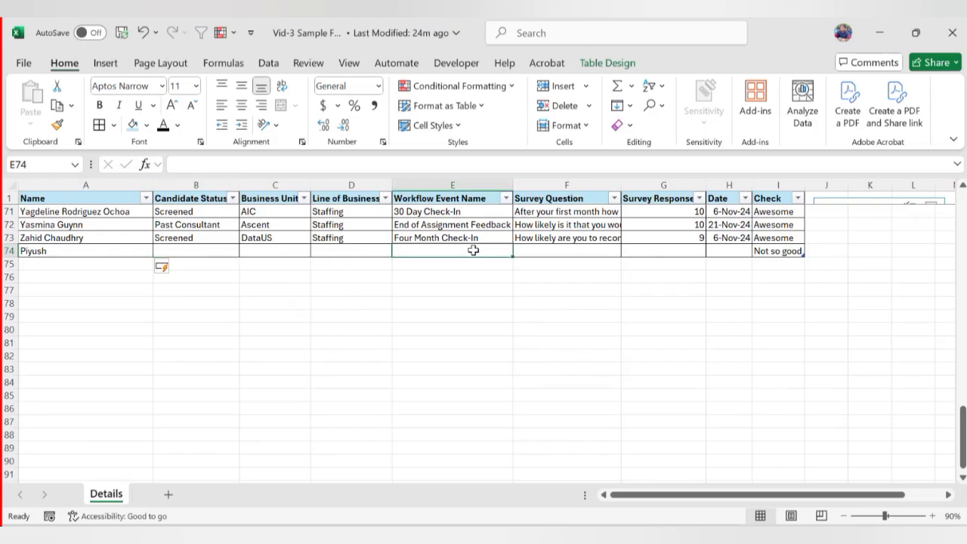
pyautogui.click(673, 247)
pyautogui.click(780, 251)
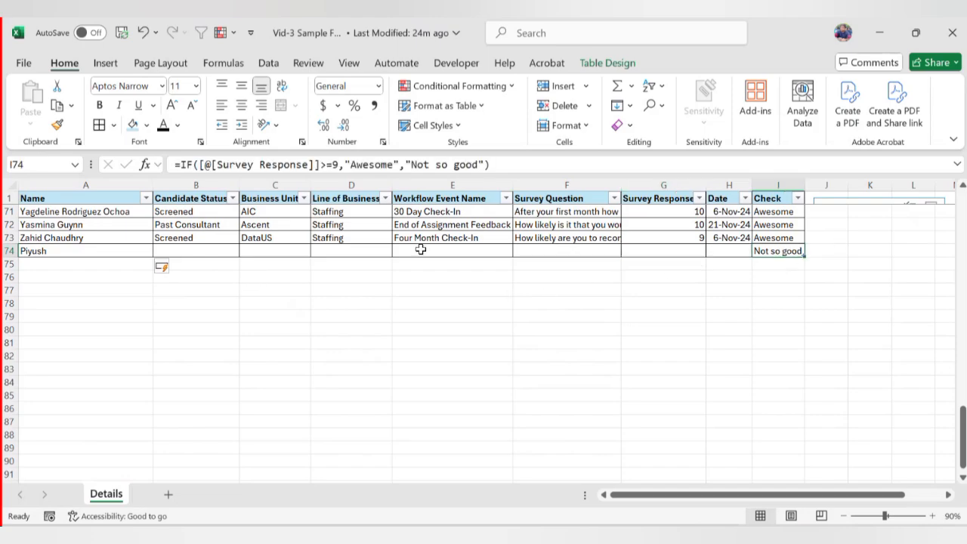
pyautogui.click(665, 252)
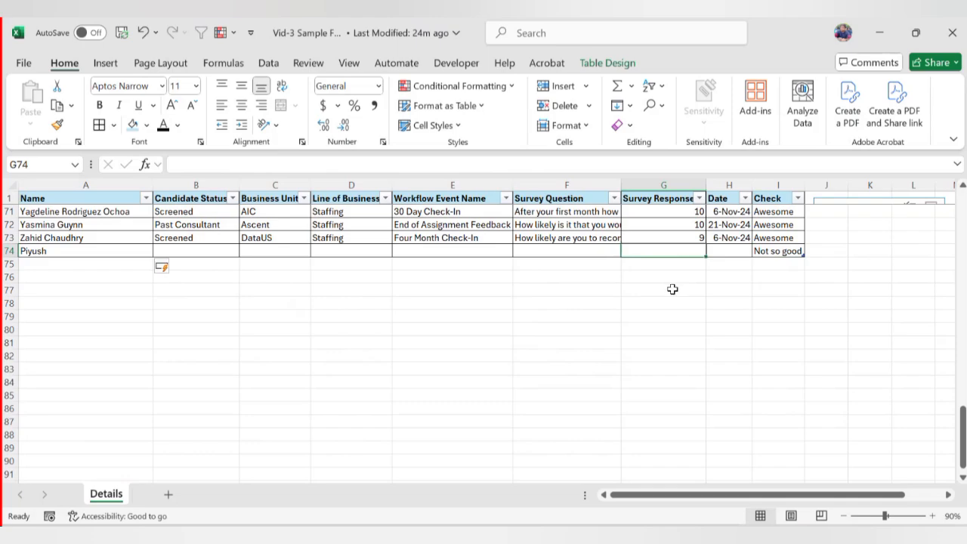
pyautogui.click(775, 251)
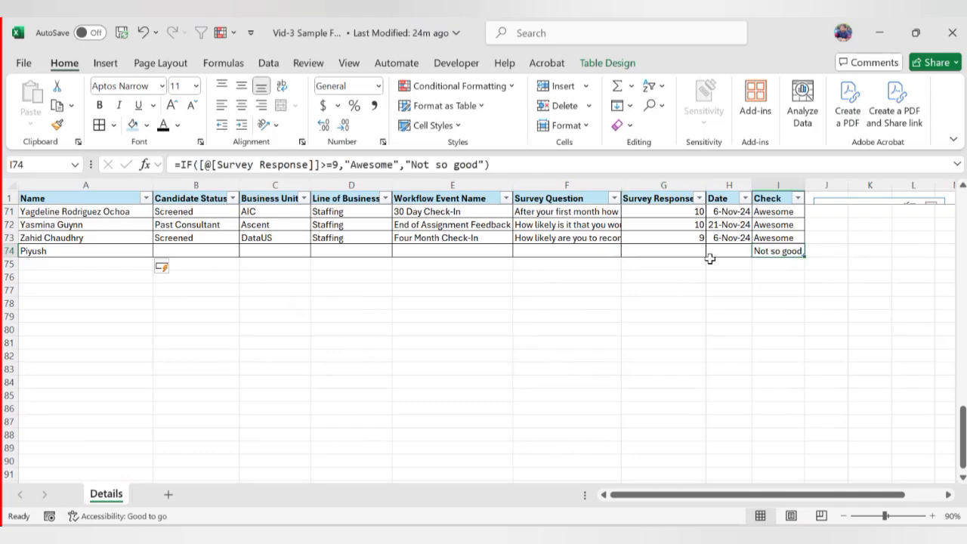
# - Enter a Survey Response of 9 in cell G74 and inspect the Check result in I74
pyautogui.click(673, 252)
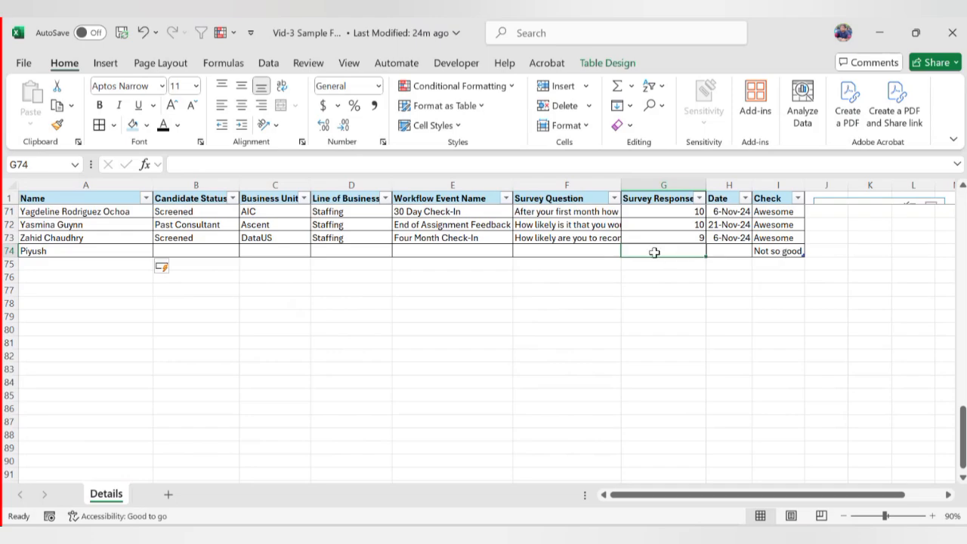
pyautogui.write('9')
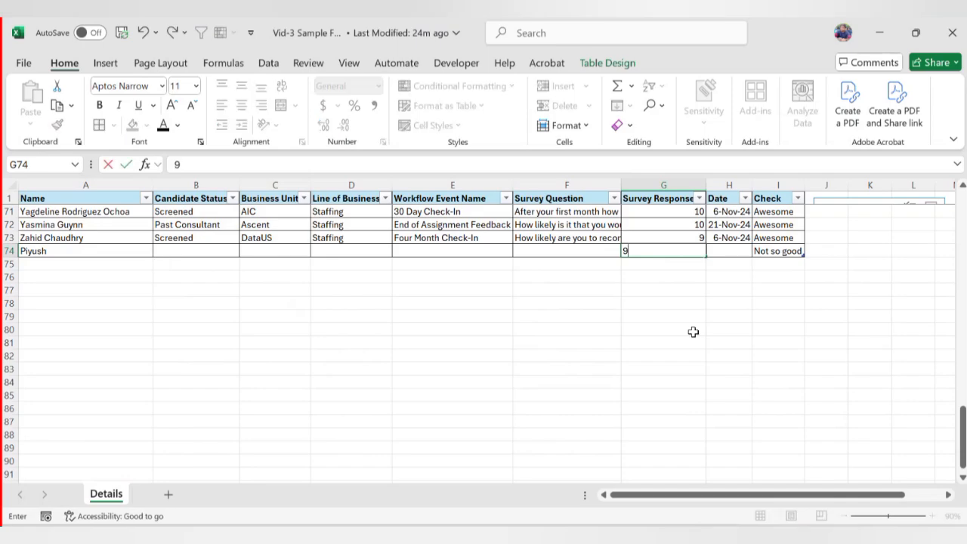
pyautogui.press('Return')
pyautogui.click(777, 251)
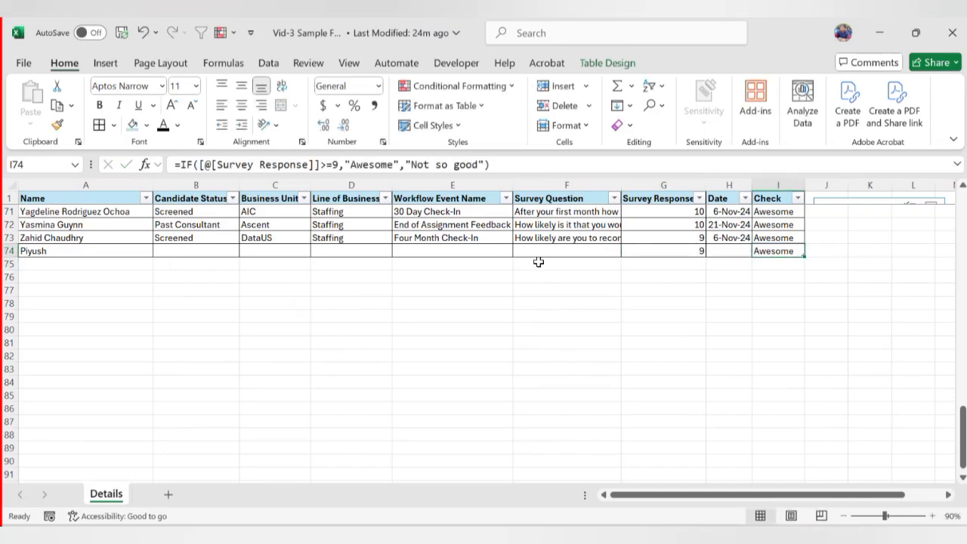
# - Delete the test record in row 74 from the table and return to the first record in cell A2
pyautogui.click(62, 251)
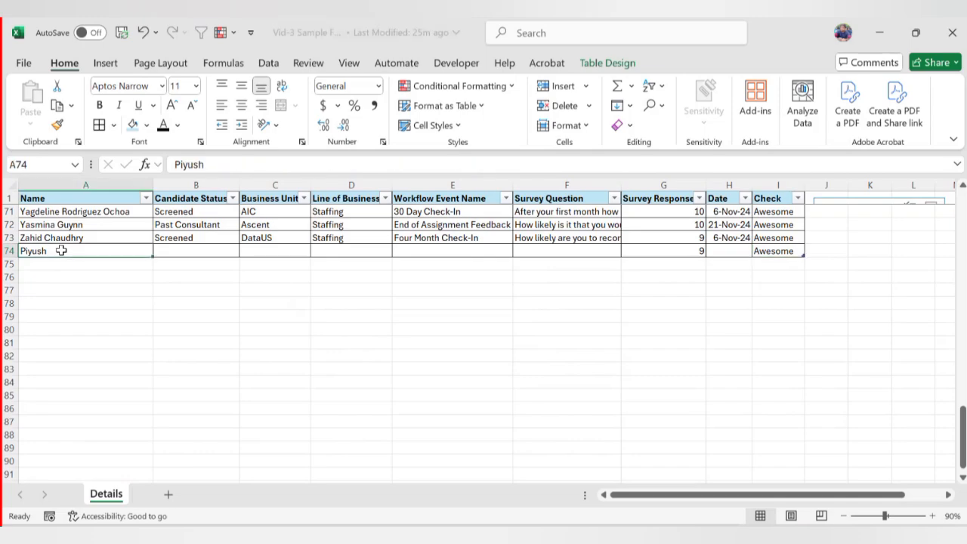
pyautogui.hotkey('ctrl', 'shift', 'Right')
pyautogui.hotkey('ctrl', 'shift', 'Right')
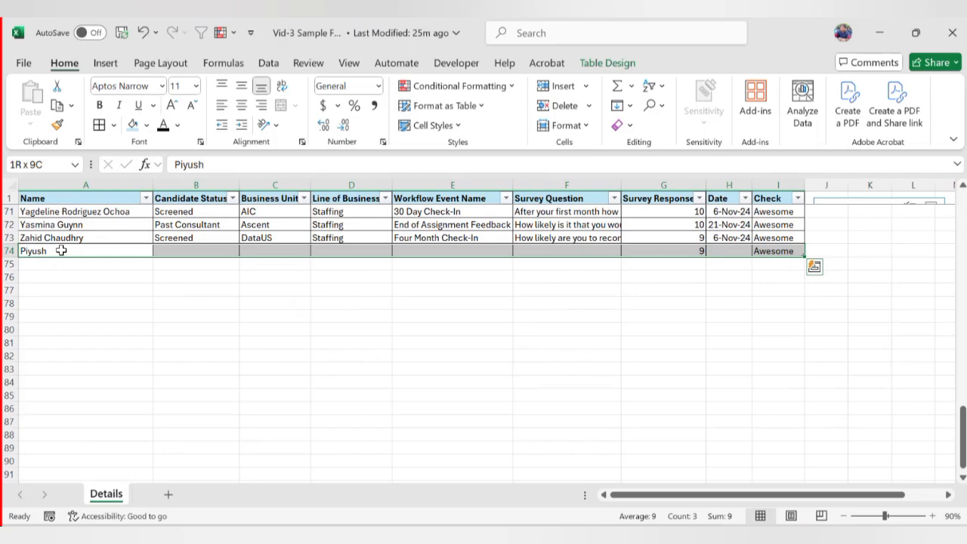
pyautogui.hotkey('ctrl', '-')
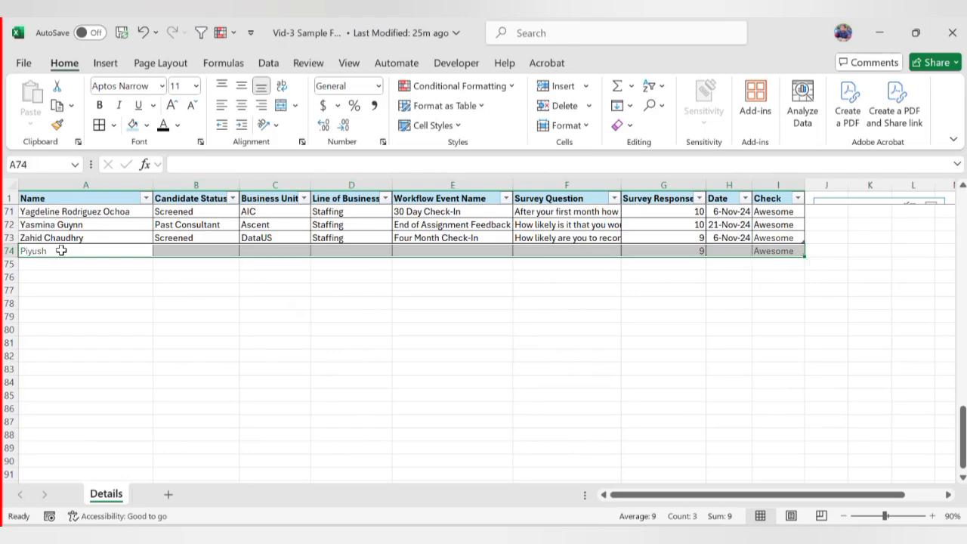
pyautogui.click(402, 316)
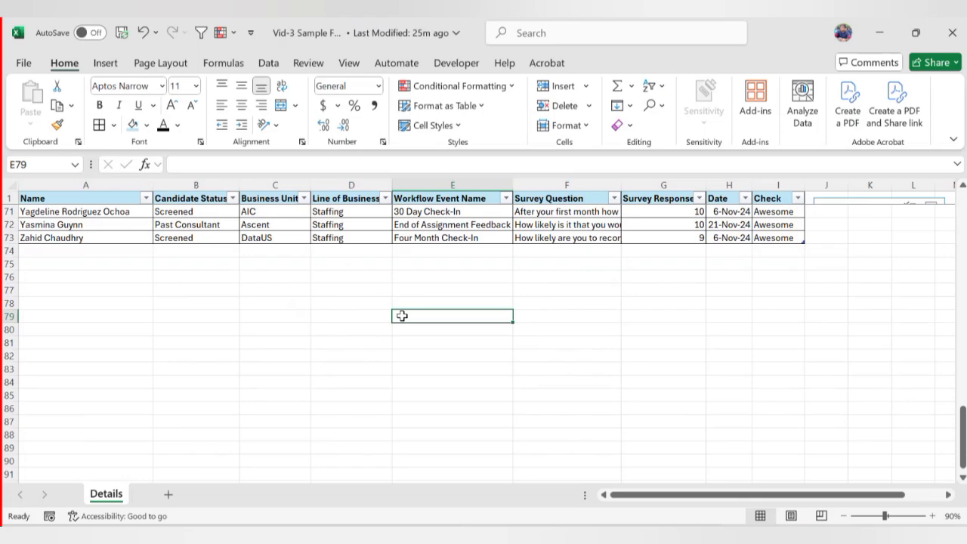
pyautogui.hotkey('ctrl', 'Home')
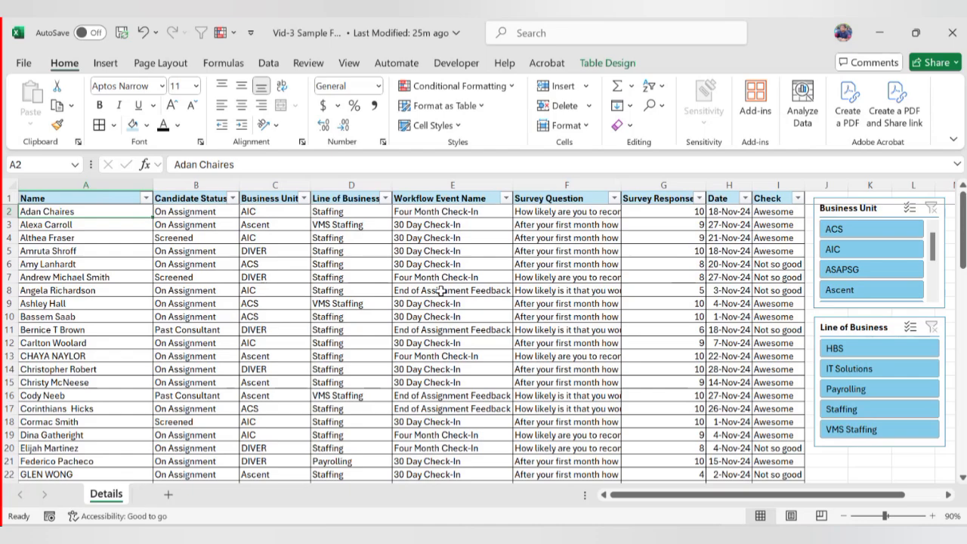
pyautogui.scroll(-2, 515, 277)
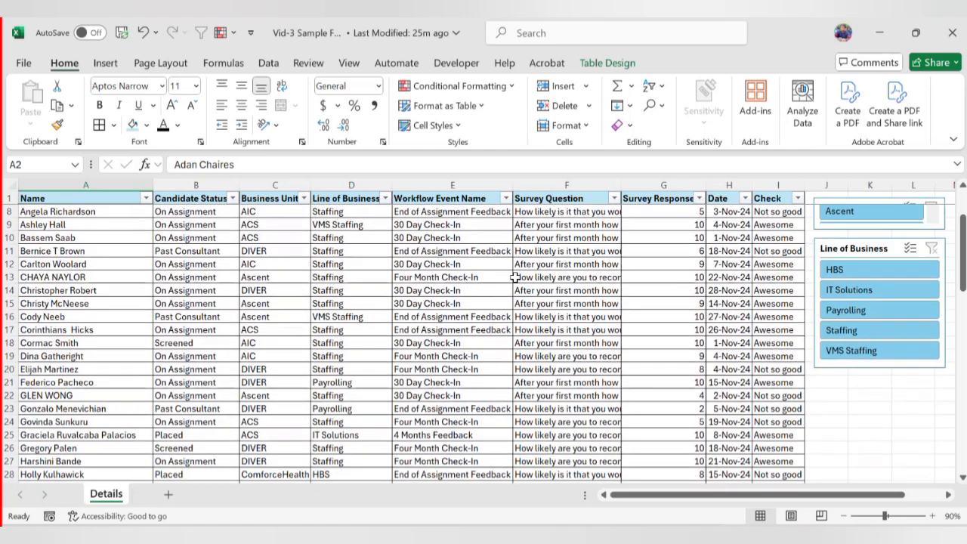
pyautogui.scroll(2, 515, 277)
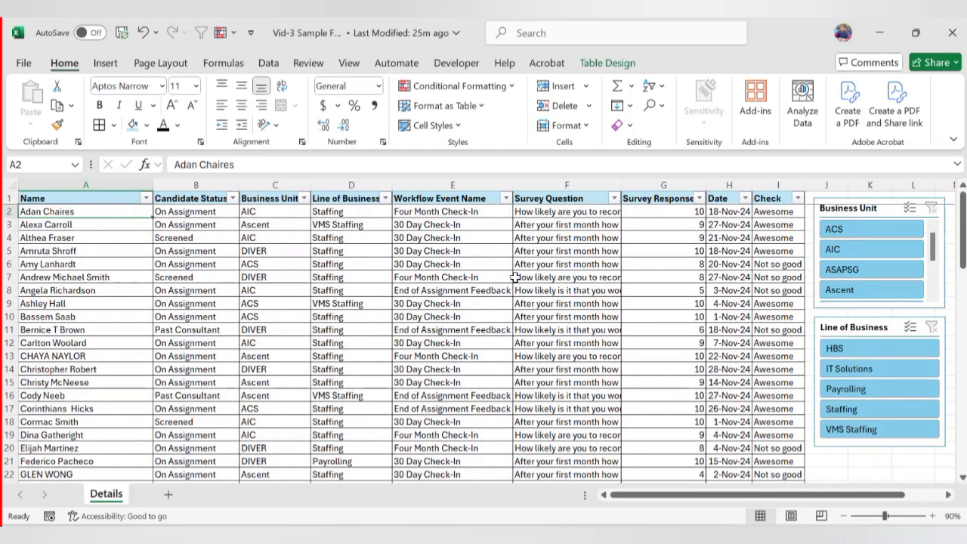